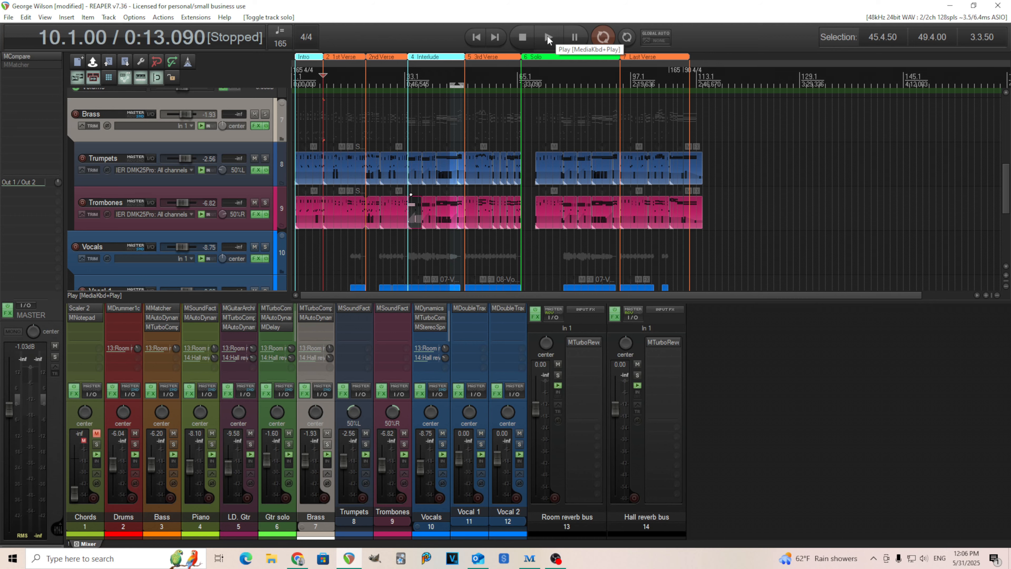
# Step: Audition the Drums track soloed with its MDrummer1out plugin open, viewing the rhythm editor and quick setup pages
pyautogui.click(125, 308)
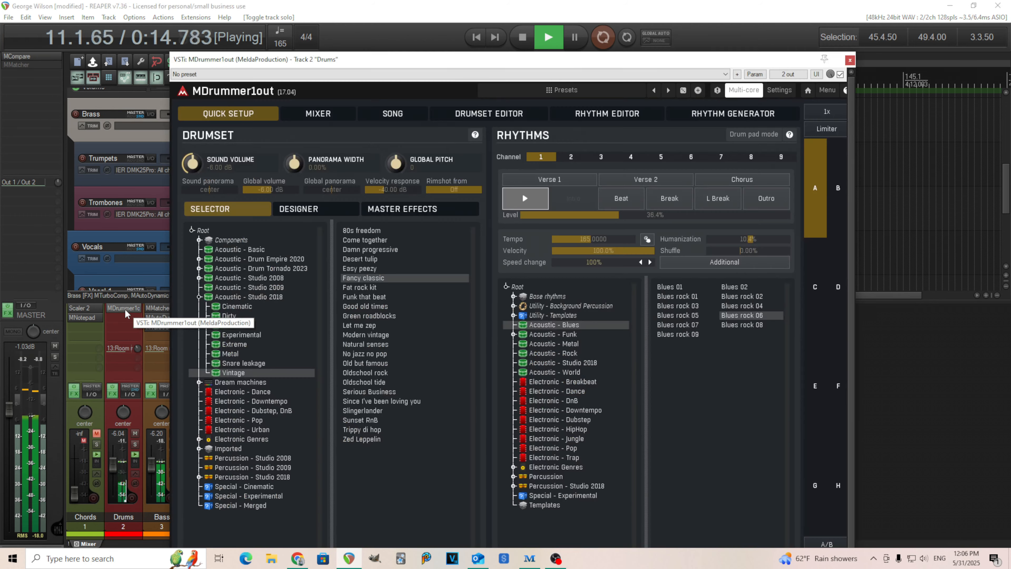
pyautogui.moveTo(474, 20); pyautogui.dragTo(517, 44)
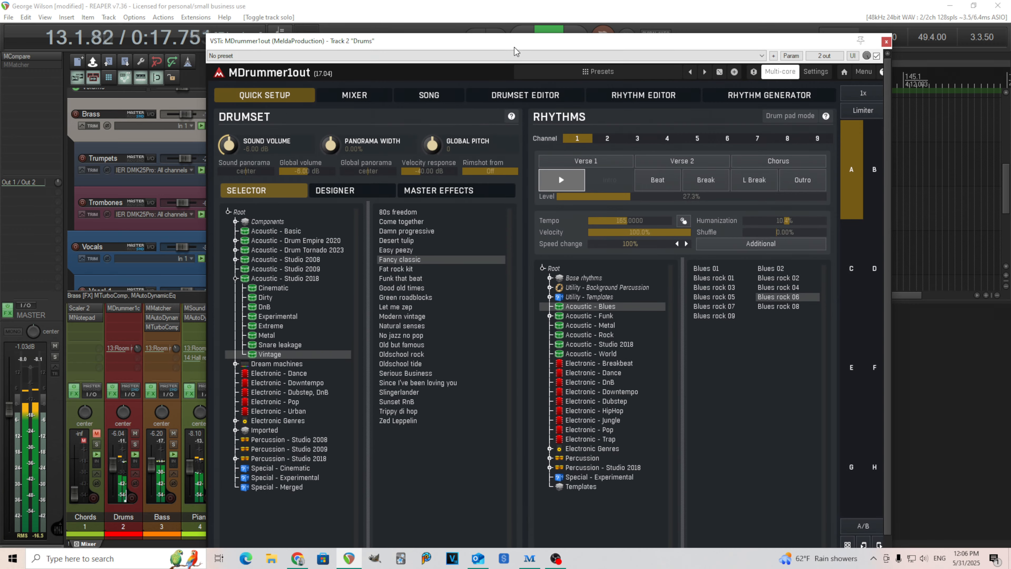
pyautogui.click(135, 444)
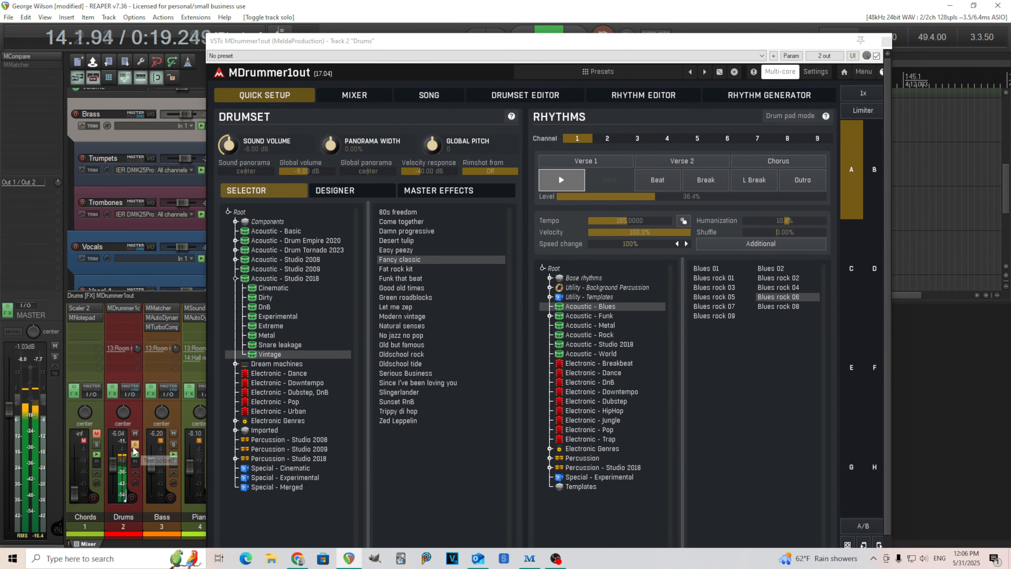
pyautogui.click(642, 96)
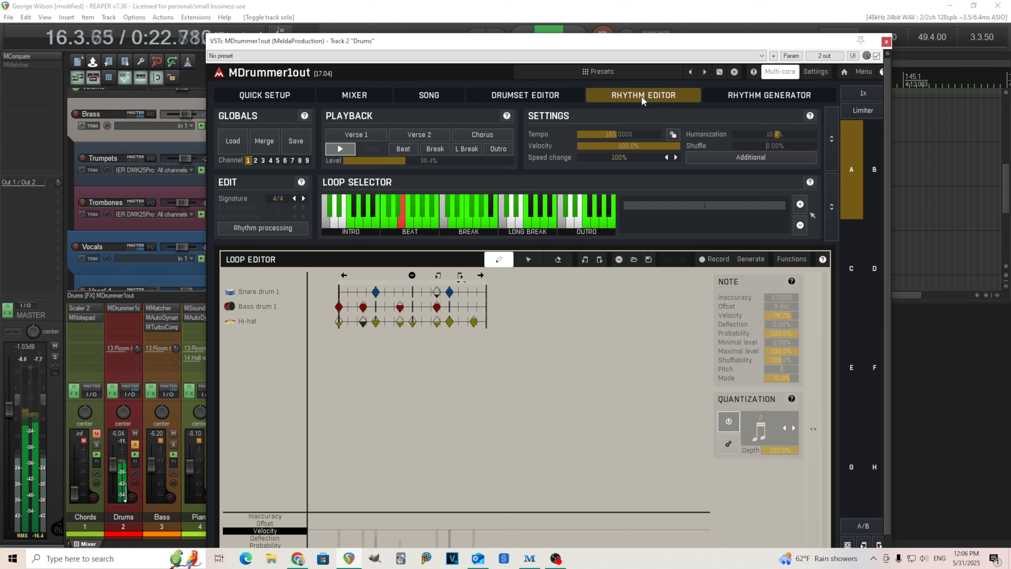
pyautogui.click(283, 99)
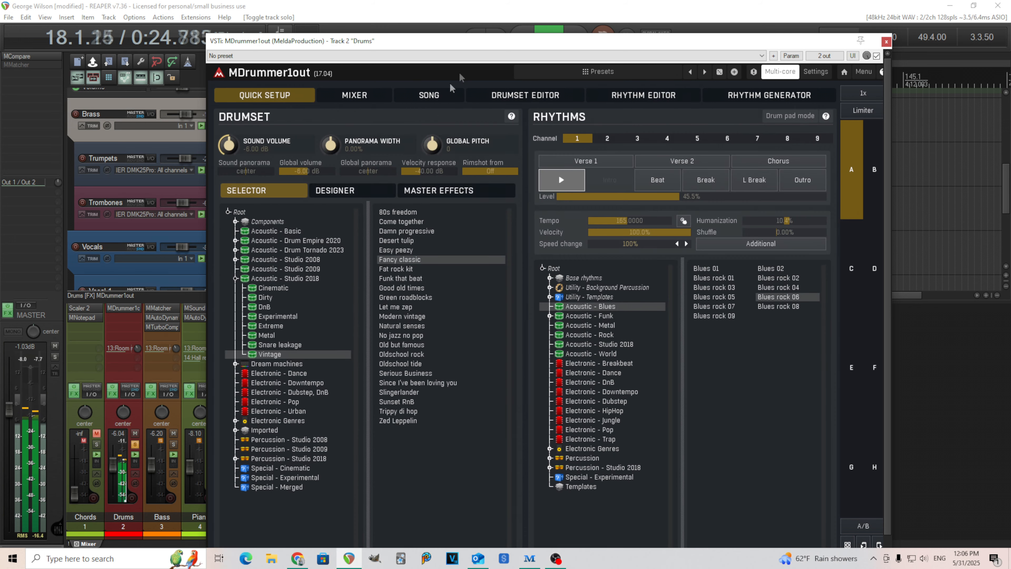
pyautogui.press('XF86AudioStop')
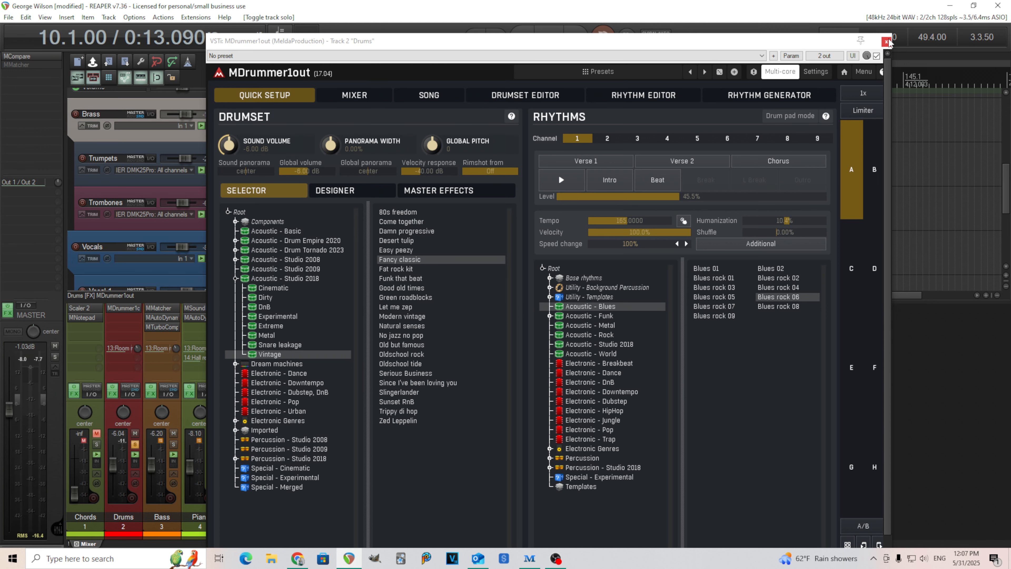
# Step: Inspect several beat loops in the MDrummer1out rhythm editor, close the plugin and unsolo the Drums track
pyautogui.click(639, 98)
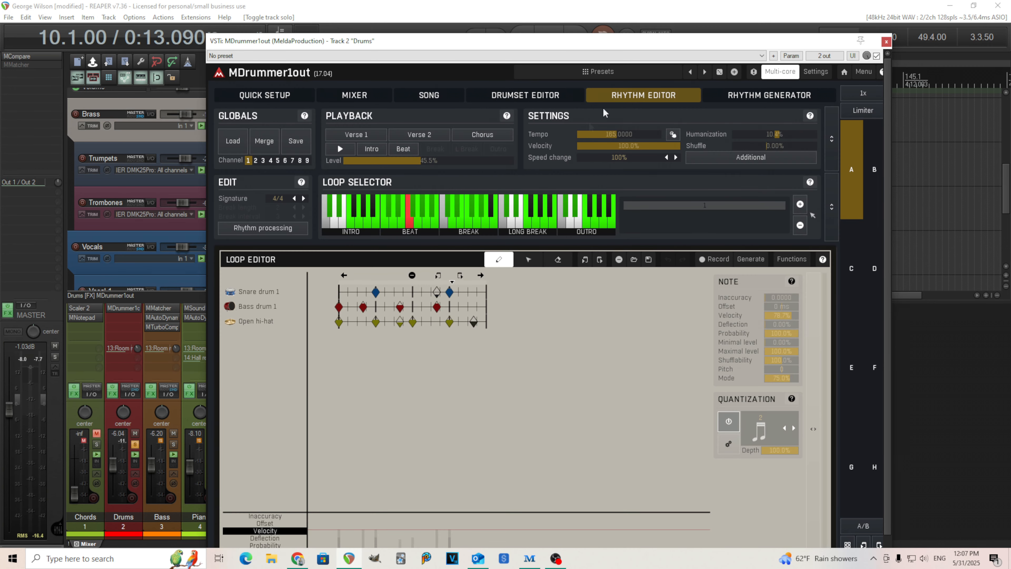
pyautogui.click(413, 213)
pyautogui.click(422, 214)
pyautogui.click(432, 213)
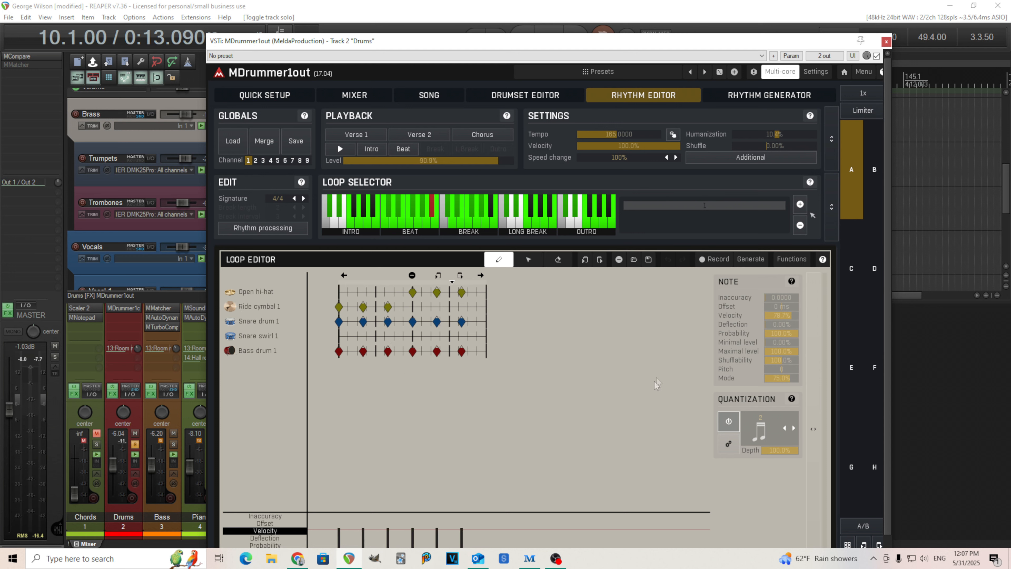
pyautogui.click(886, 42)
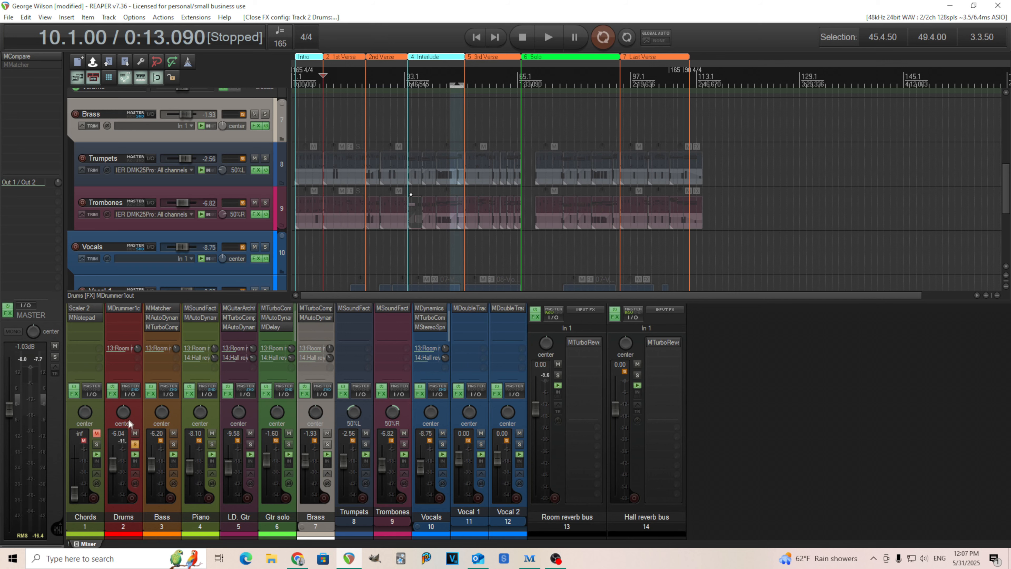
pyautogui.click(136, 445)
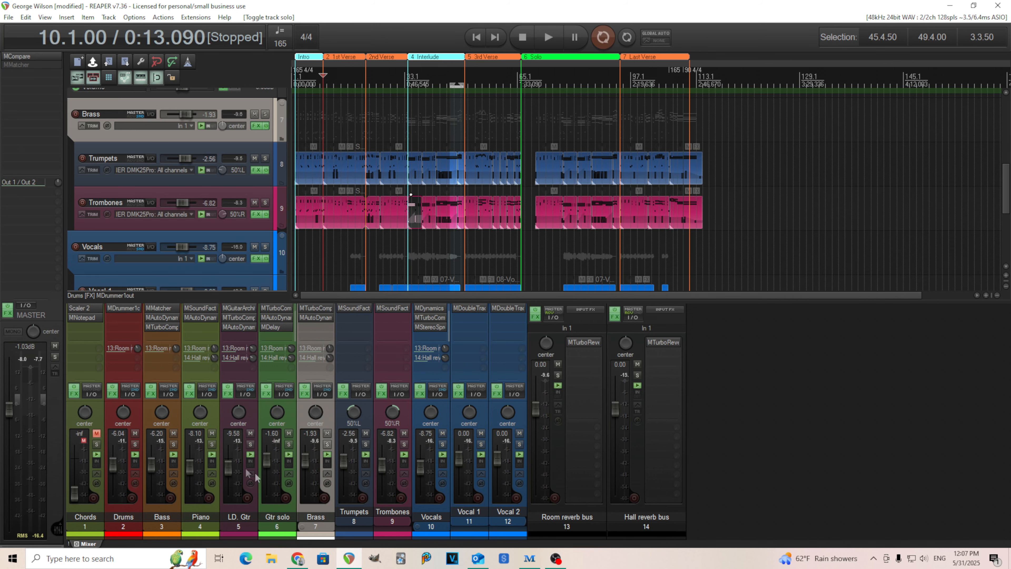
# Step: Solo the Piano track and examine its MAutoDynamicEq curve and the Monastery Grand instrument's effects in MSoundFactory
pyautogui.click(212, 444)
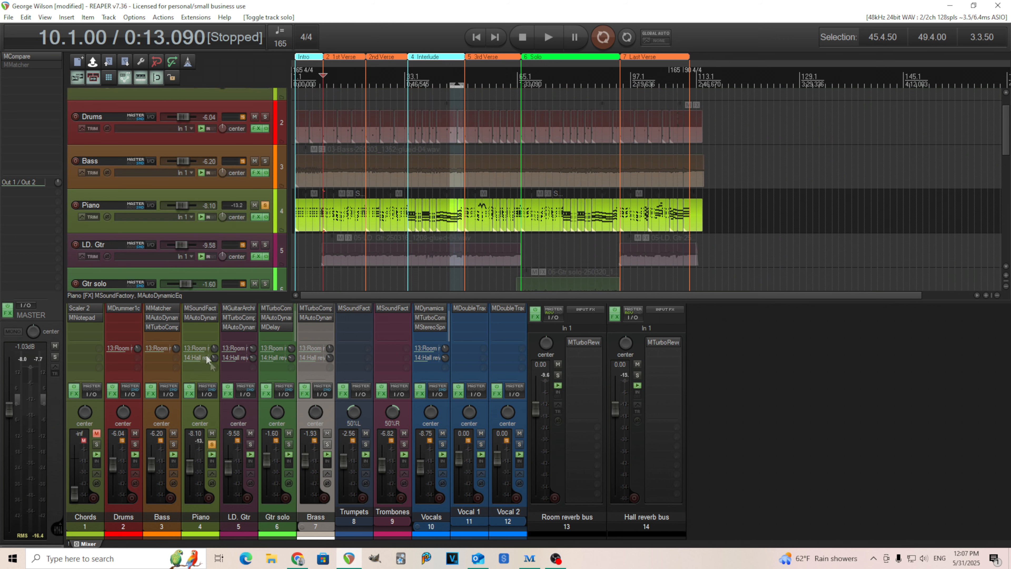
pyautogui.click(199, 317)
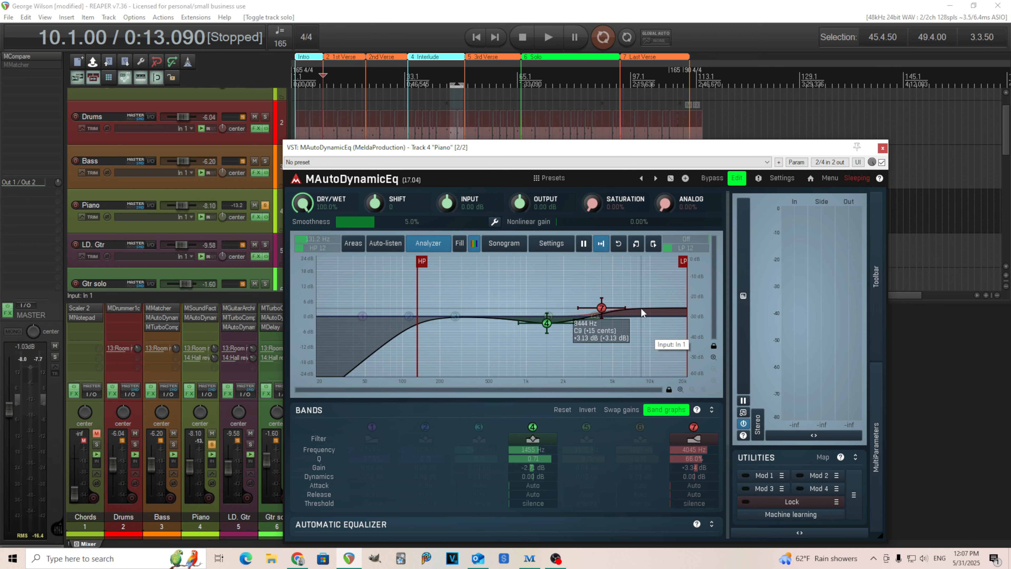
pyautogui.click(199, 307)
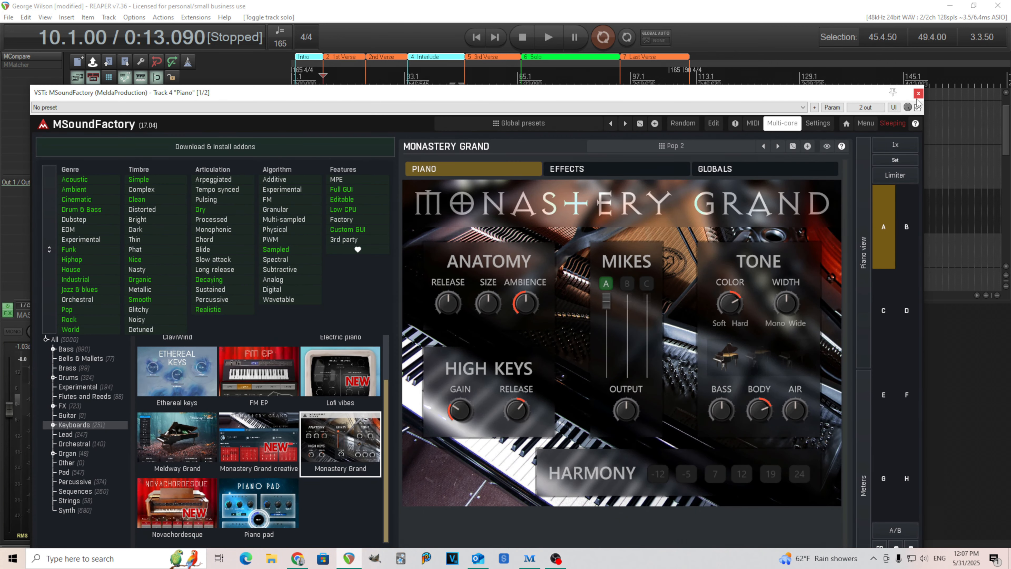
pyautogui.click(612, 170)
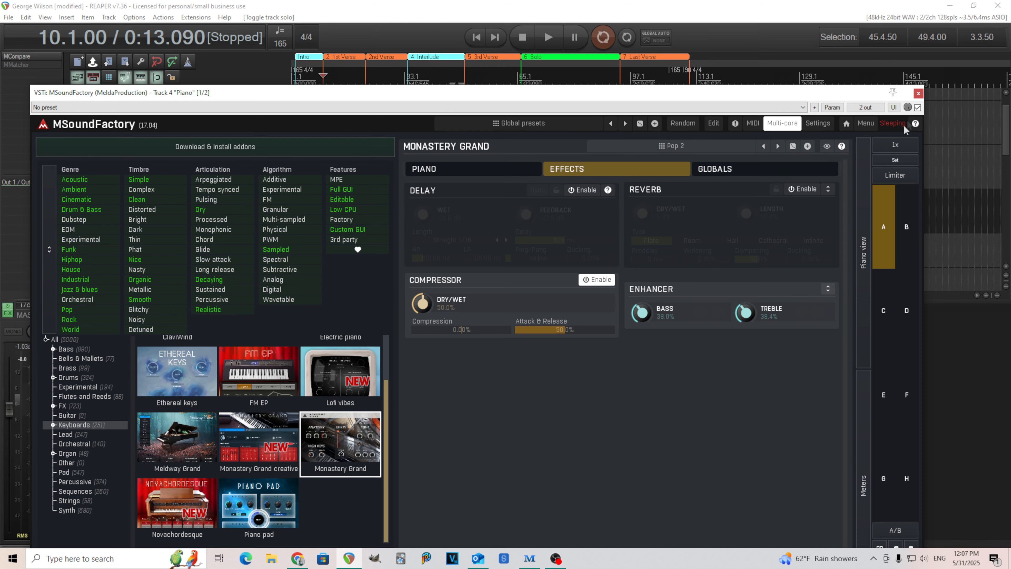
pyautogui.click(919, 93)
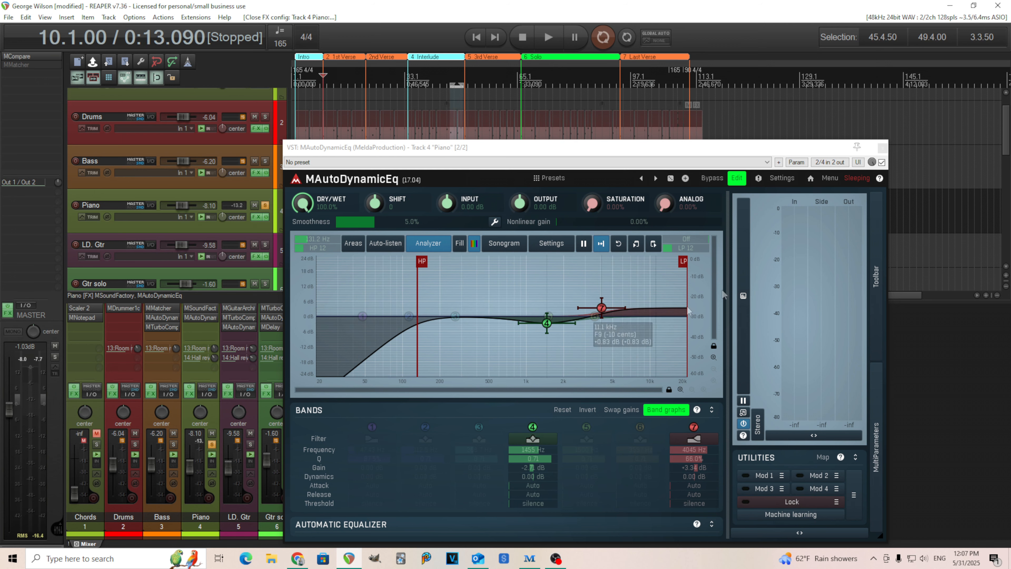
pyautogui.click(883, 148)
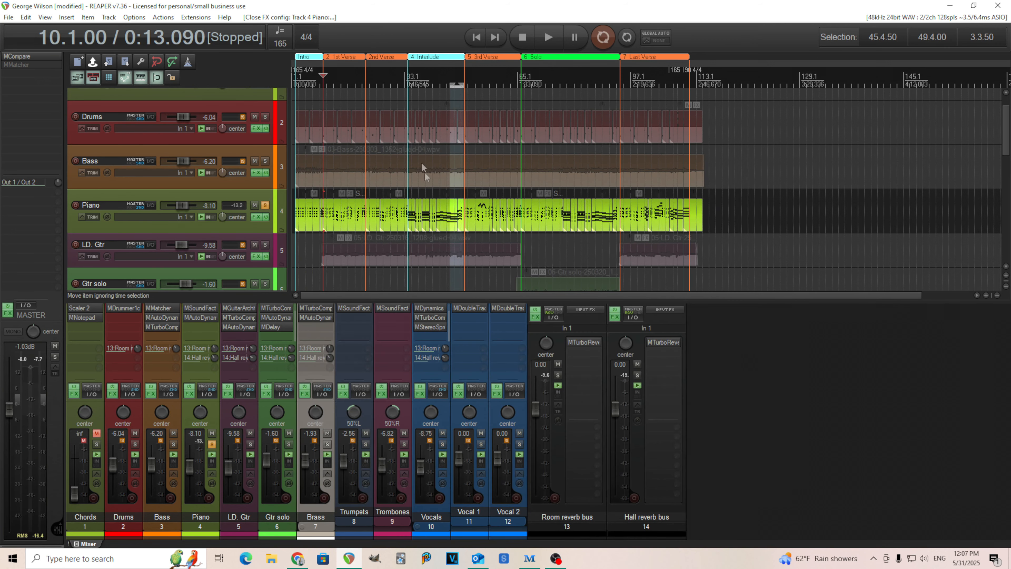
# Step: Play the soloed piano from bar 10 and again from bar 34 in the Interlude
pyautogui.click(547, 37)
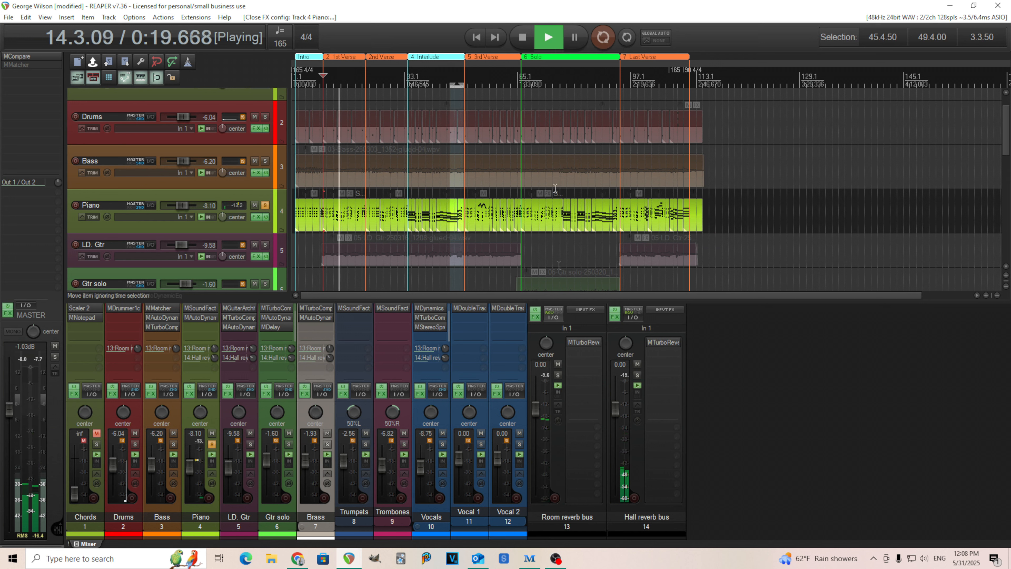
pyautogui.click(523, 37)
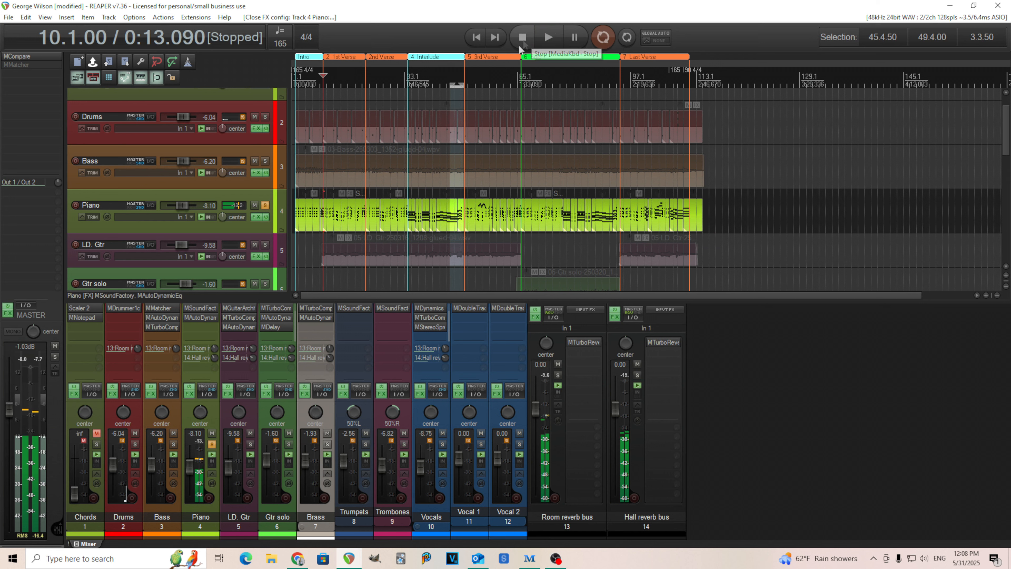
pyautogui.click(409, 78)
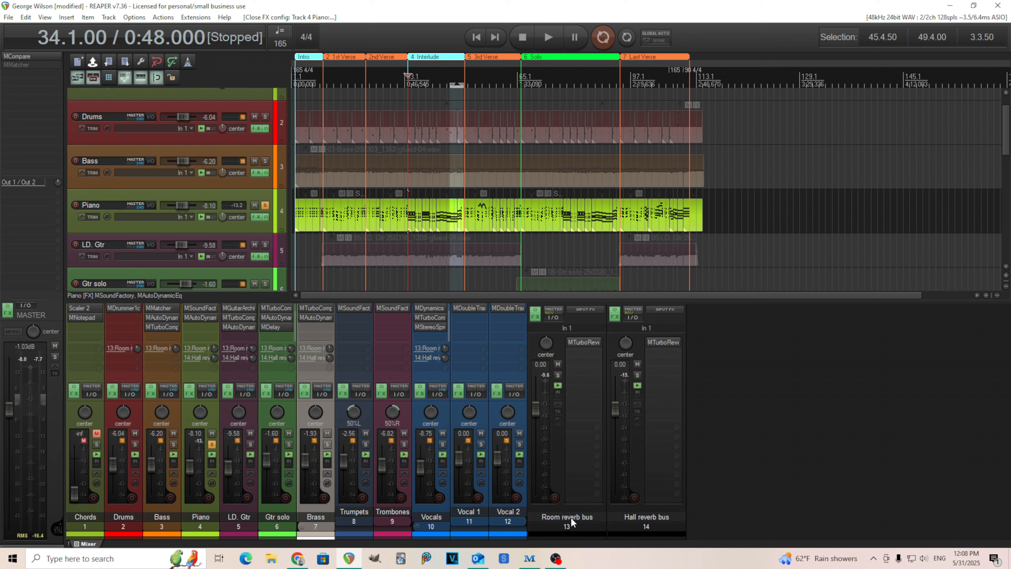
pyautogui.click(546, 43)
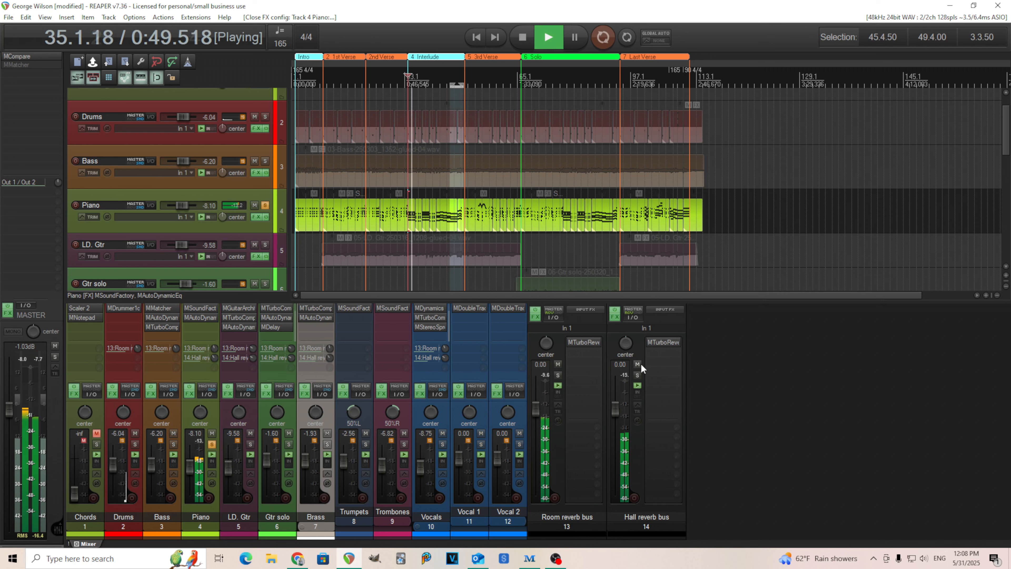
# Step: Compare the piano with the Hall and Room reverb buses muted and unmuted, stop playback and unsolo the Piano track
pyautogui.click(638, 364)
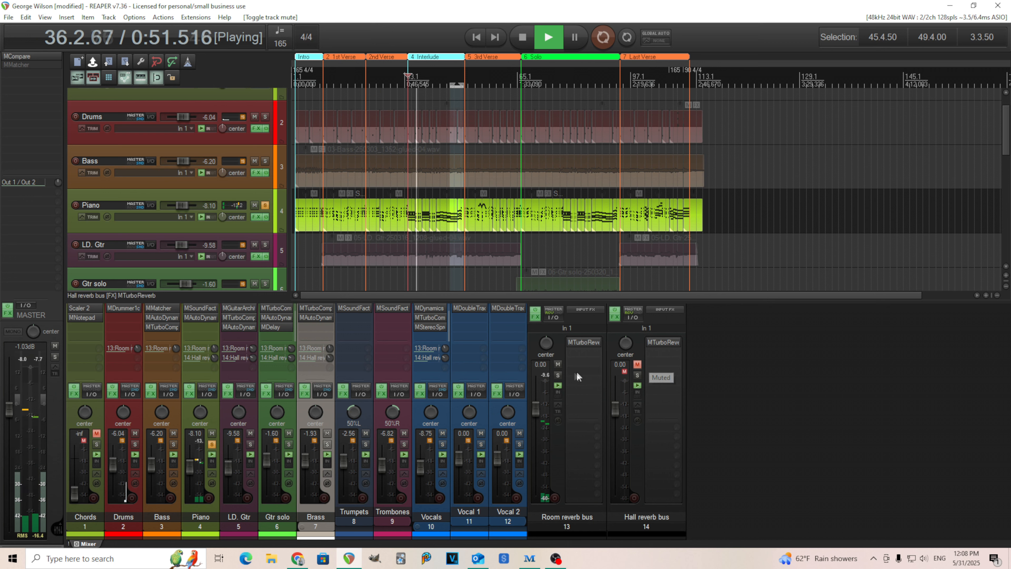
pyautogui.click(558, 364)
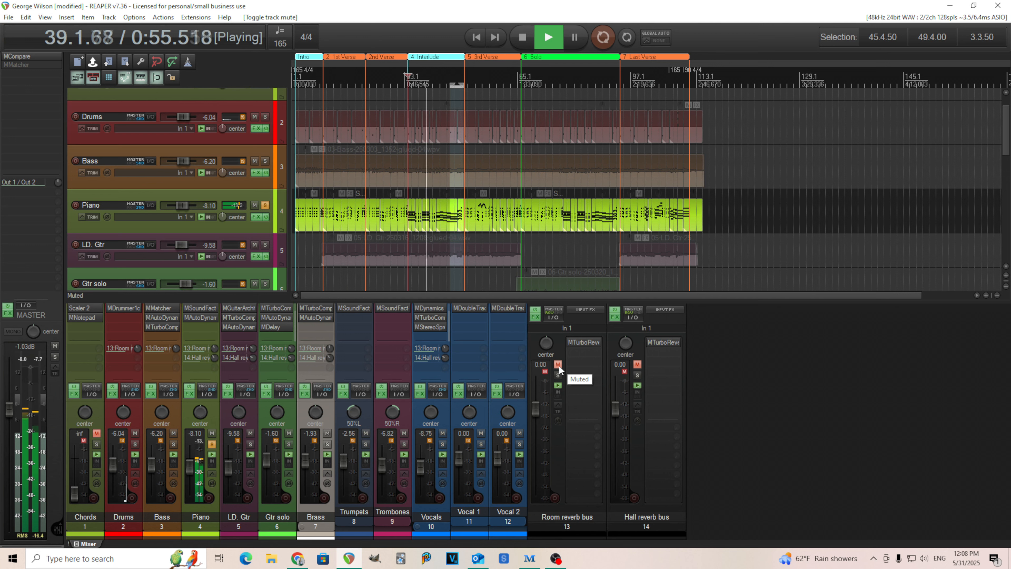
pyautogui.click(558, 364)
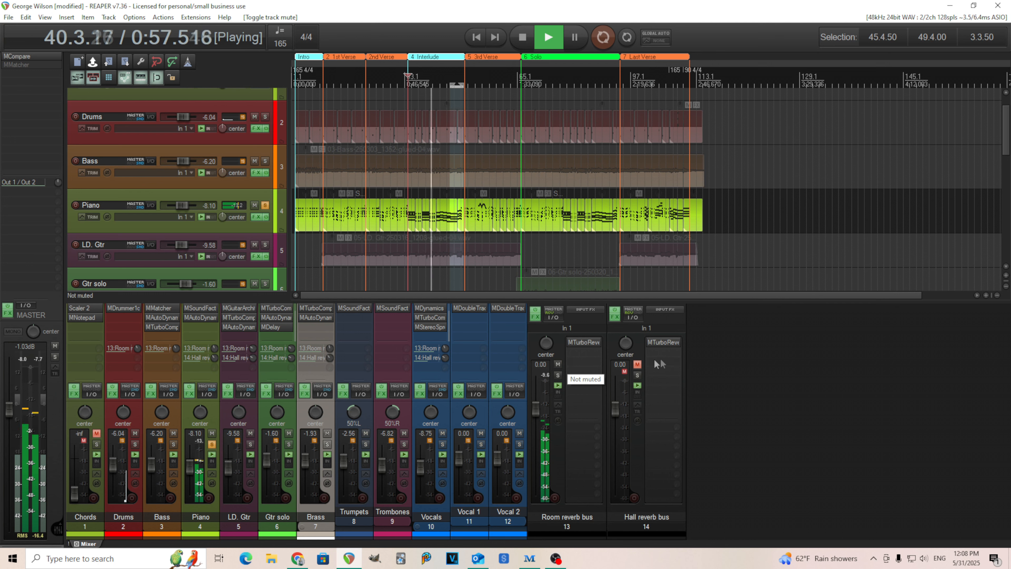
pyautogui.click(637, 364)
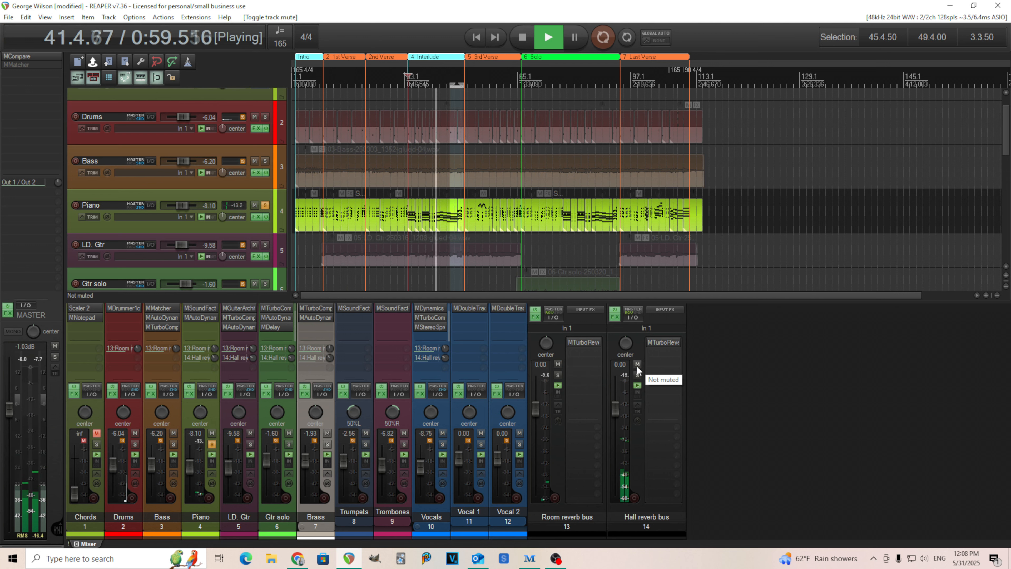
pyautogui.click(525, 41)
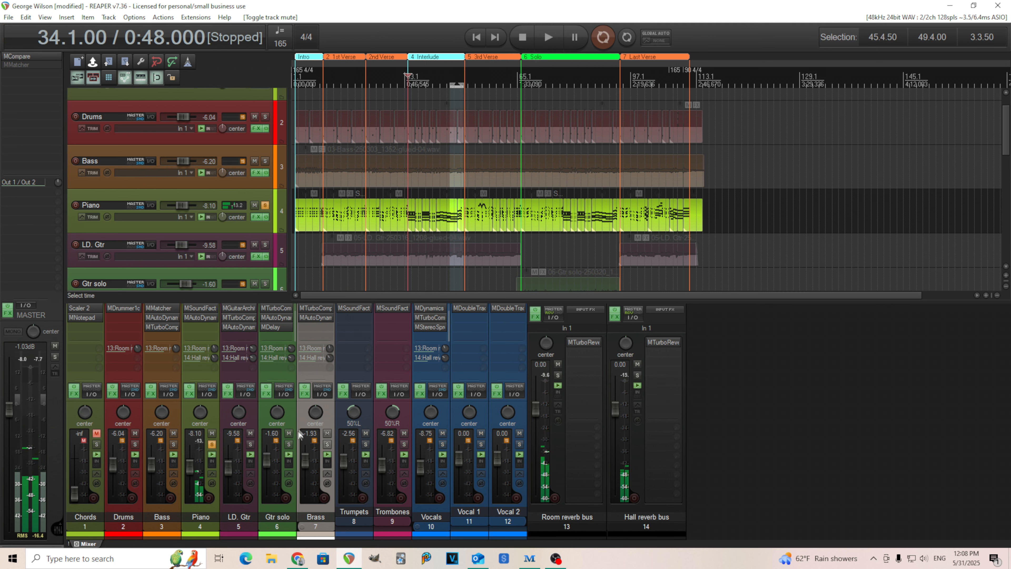
pyautogui.click(212, 444)
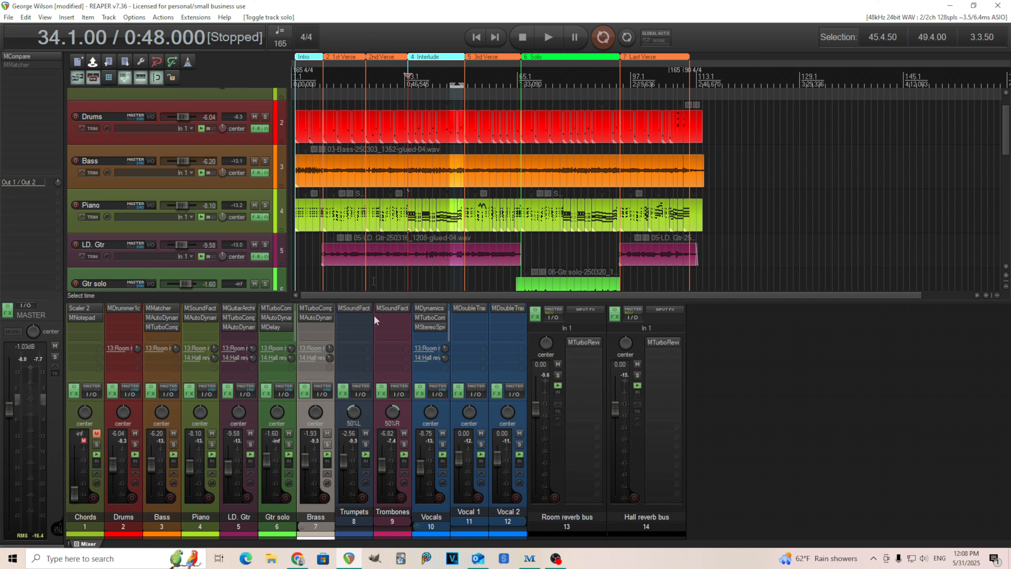
# Step: Solo the LD. Gtr track and audition it from bar 34 with its MGuitarArchitect plugin open
pyautogui.click(251, 443)
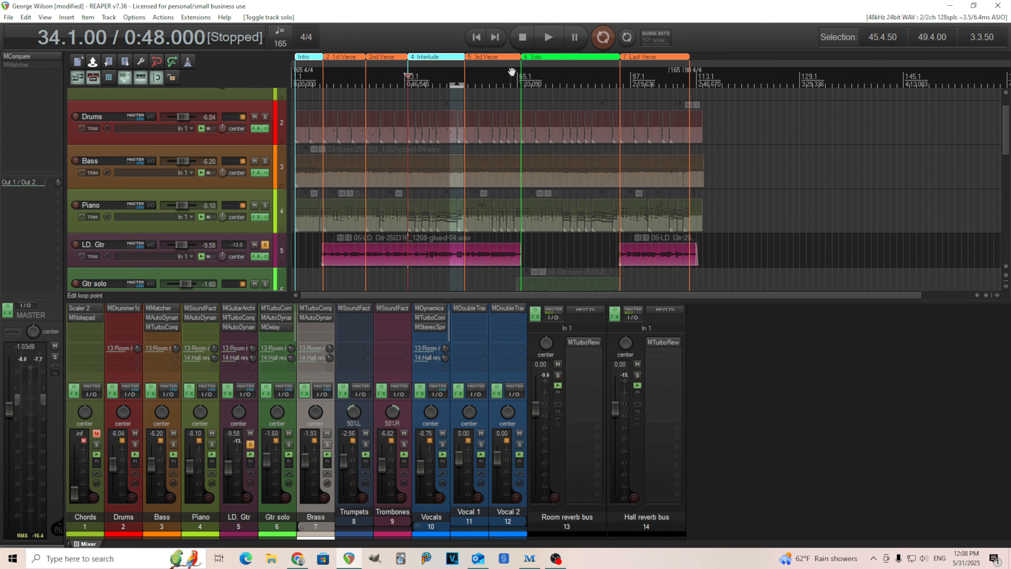
pyautogui.click(545, 37)
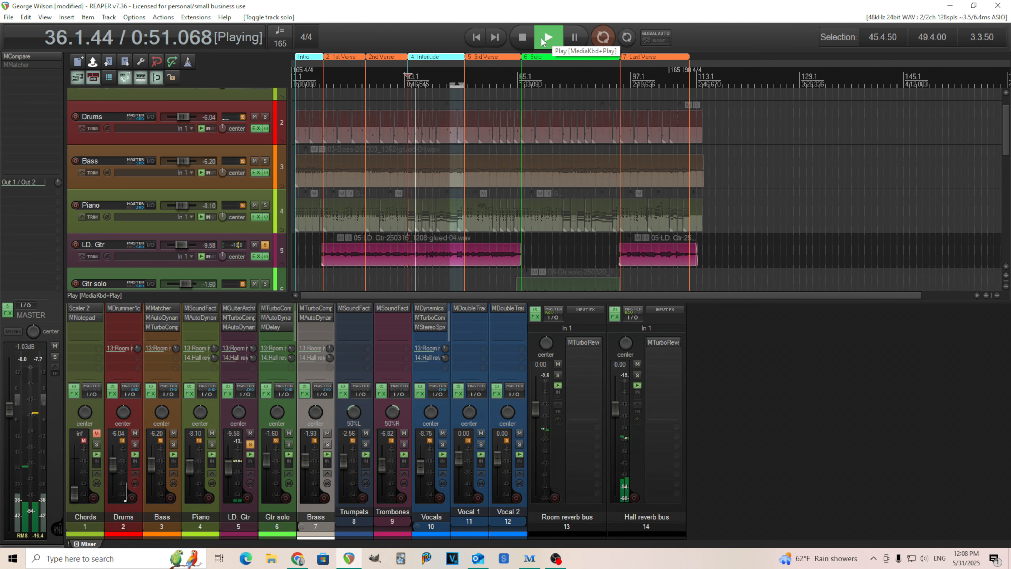
pyautogui.click(242, 307)
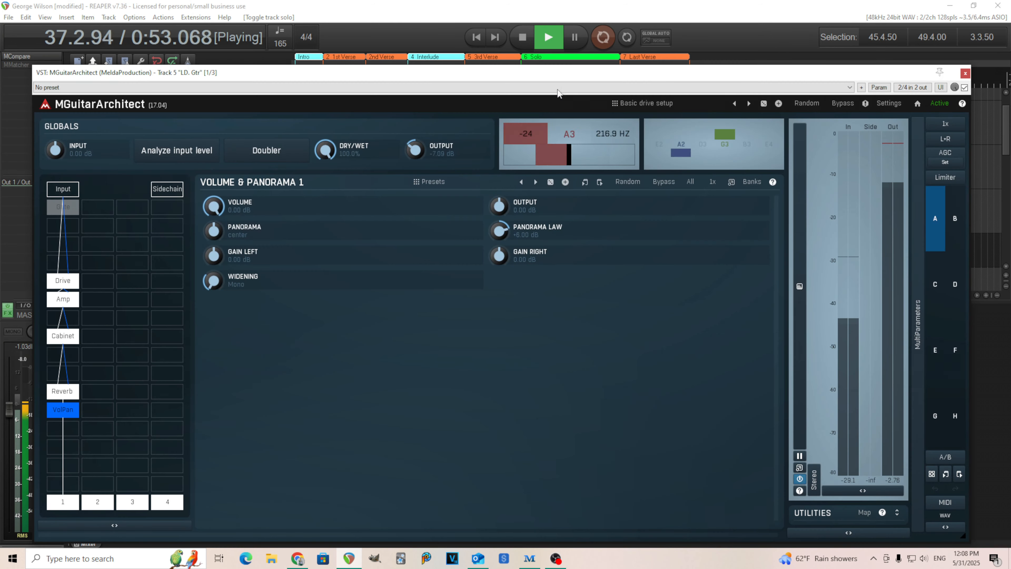
pyautogui.press('space')
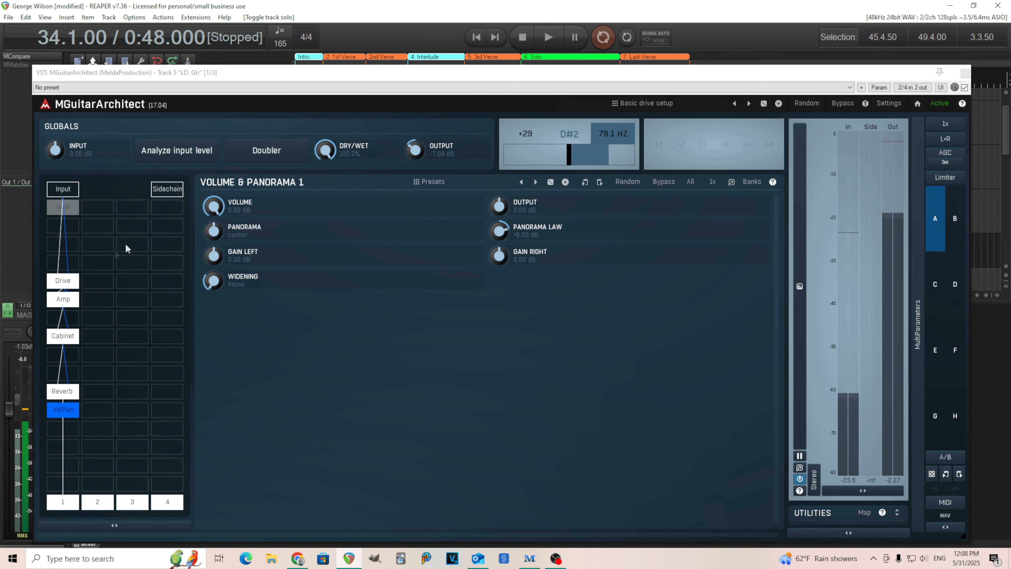
# Step: Examine the settings of the Drive, Amp, Cabinet, Reverb and VolPan modules in the lead guitar's MGuitarArchitect chain
pyautogui.click(74, 285)
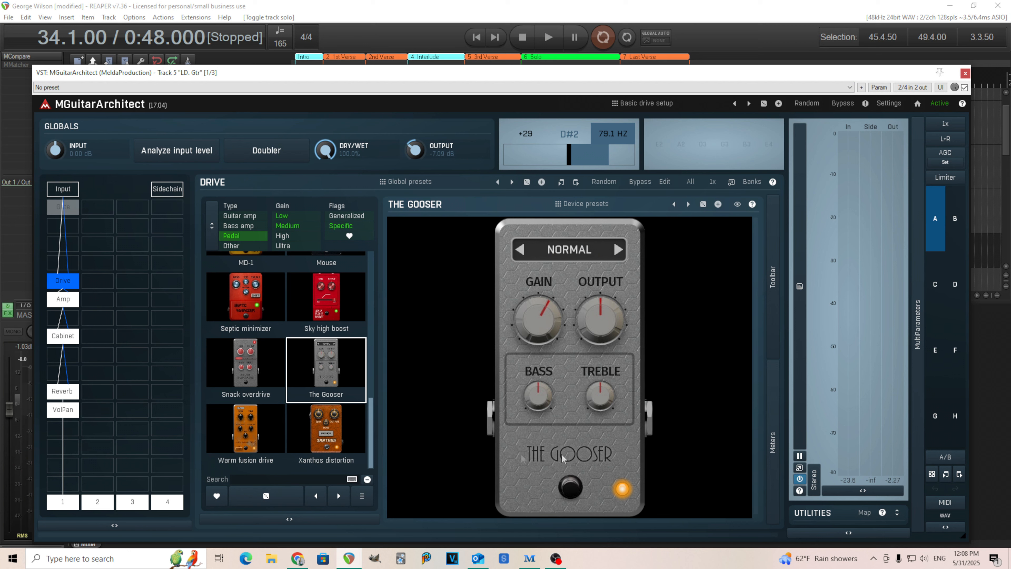
pyautogui.click(73, 299)
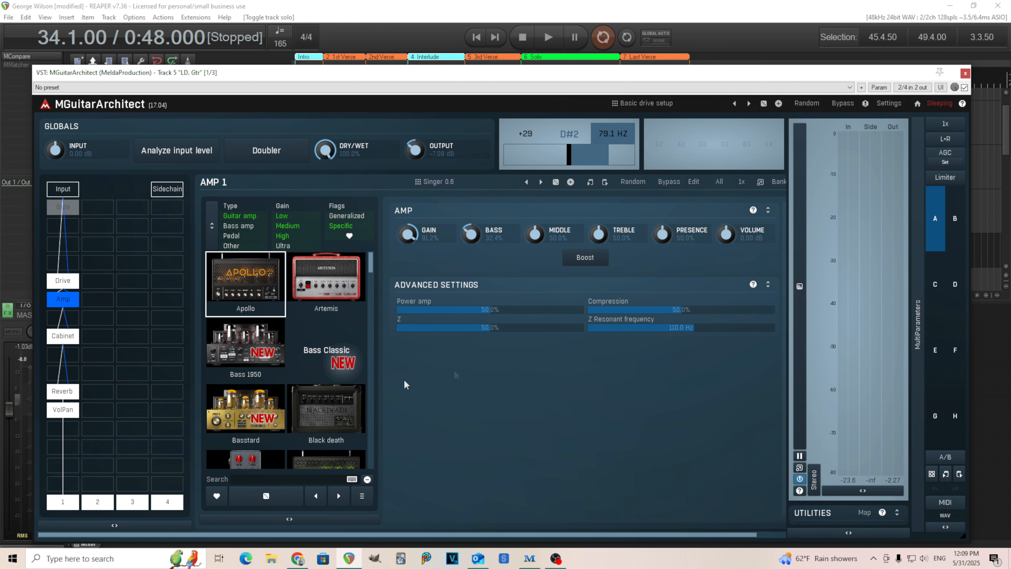
pyautogui.click(66, 338)
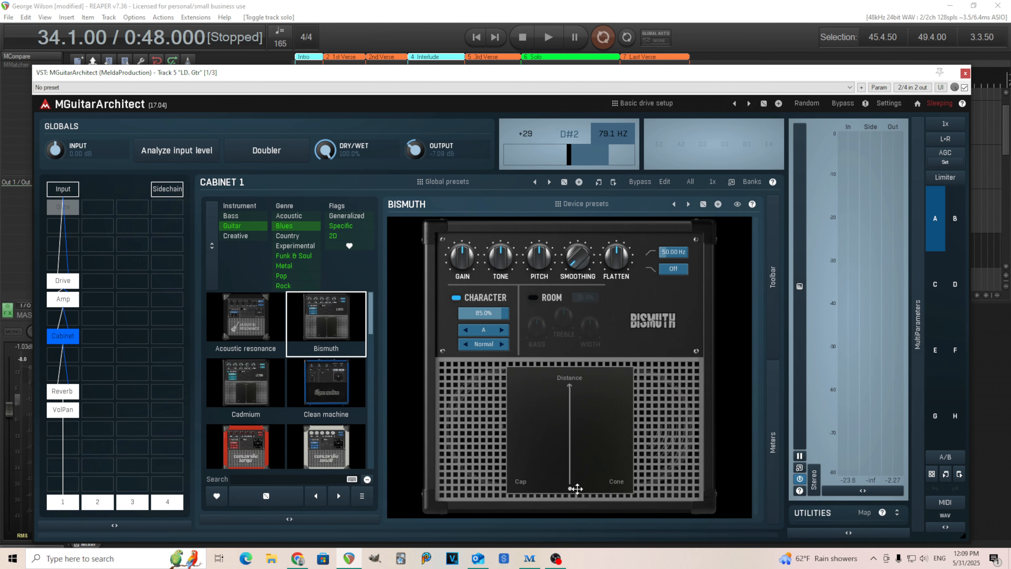
pyautogui.click(70, 392)
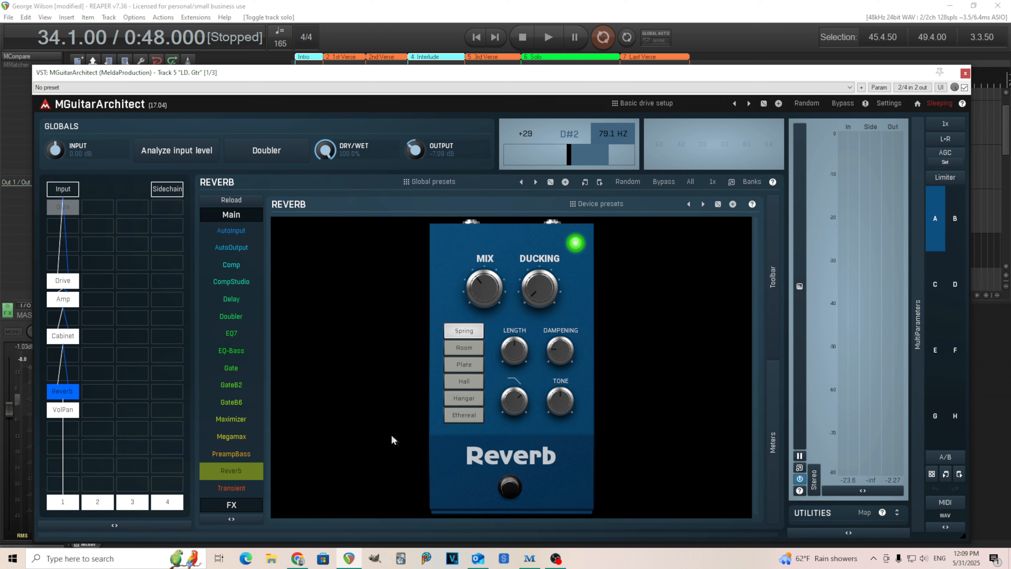
pyautogui.click(60, 414)
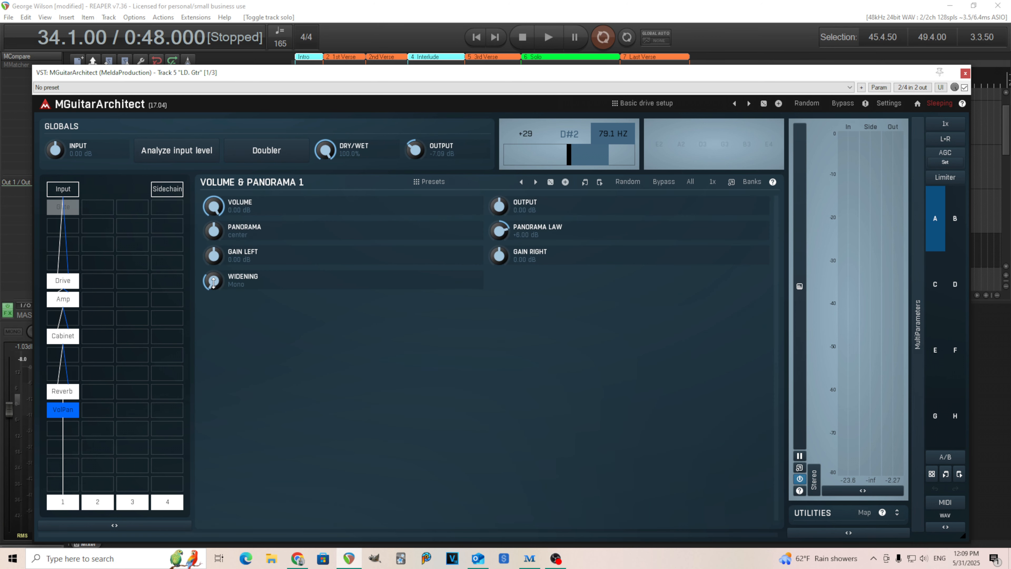
# Step: Audition the lead guitar from bar 34 with its MTurboComp plugin open and check the filter curve in its MAutoDynamicEq
pyautogui.click(966, 73)
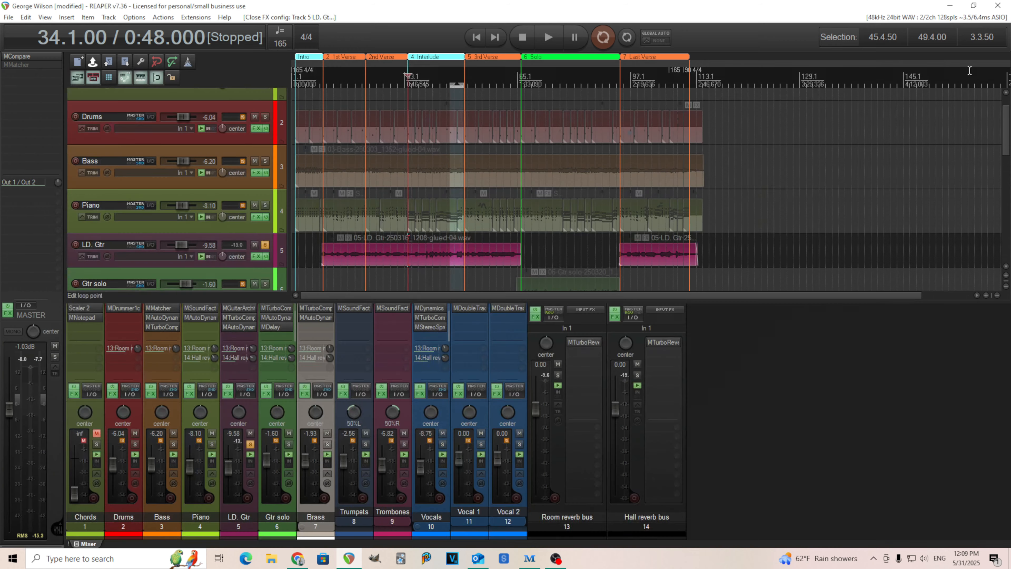
pyautogui.click(235, 318)
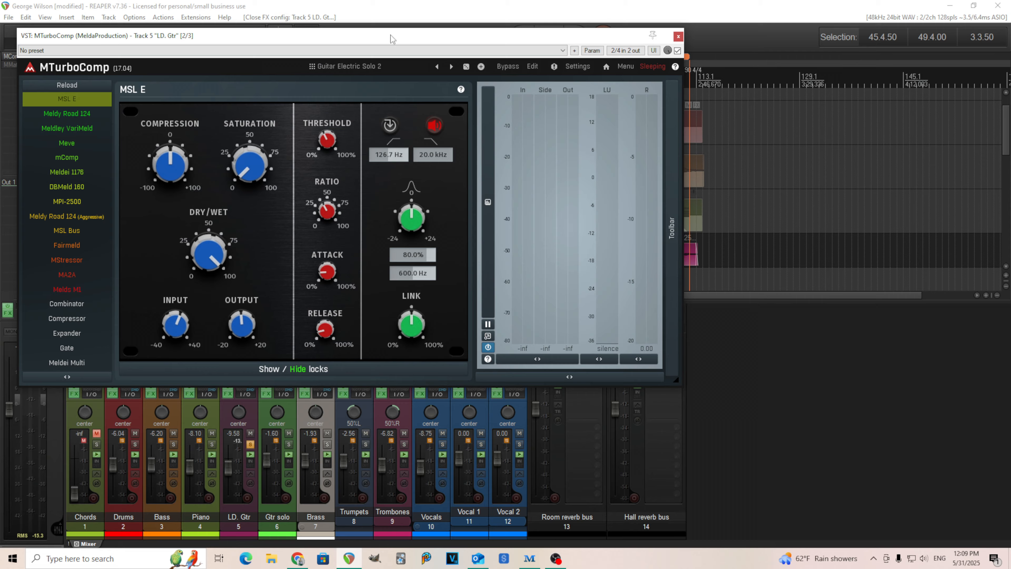
pyautogui.moveTo(391, 39); pyautogui.dragTo(583, 188)
pyautogui.click(556, 43)
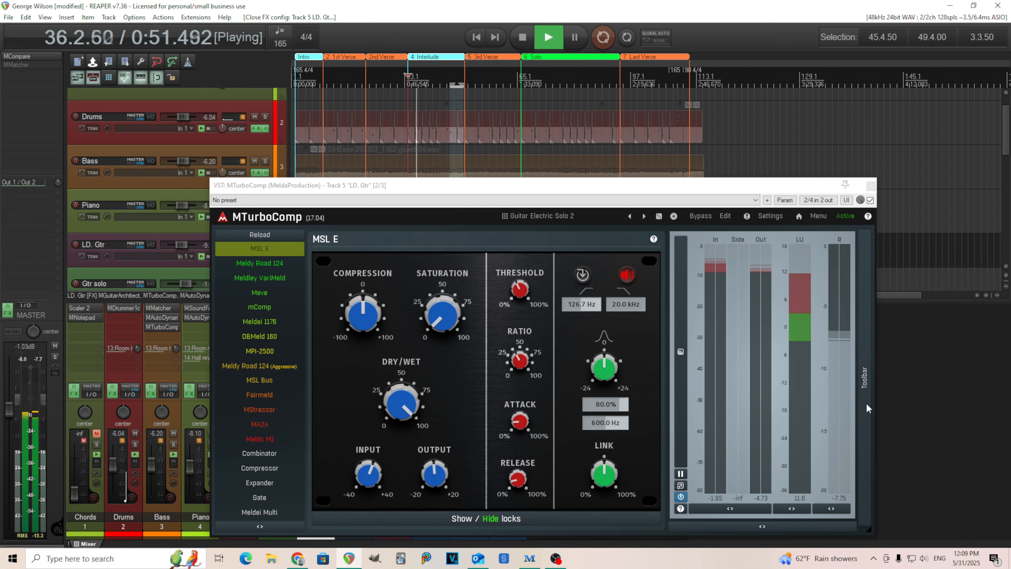
pyautogui.click(523, 38)
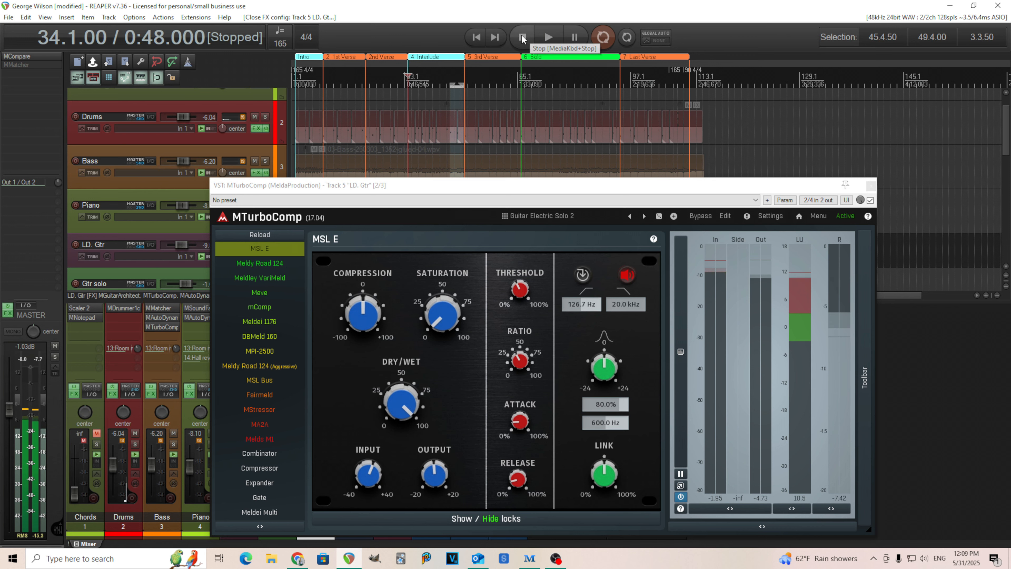
pyautogui.click(872, 187)
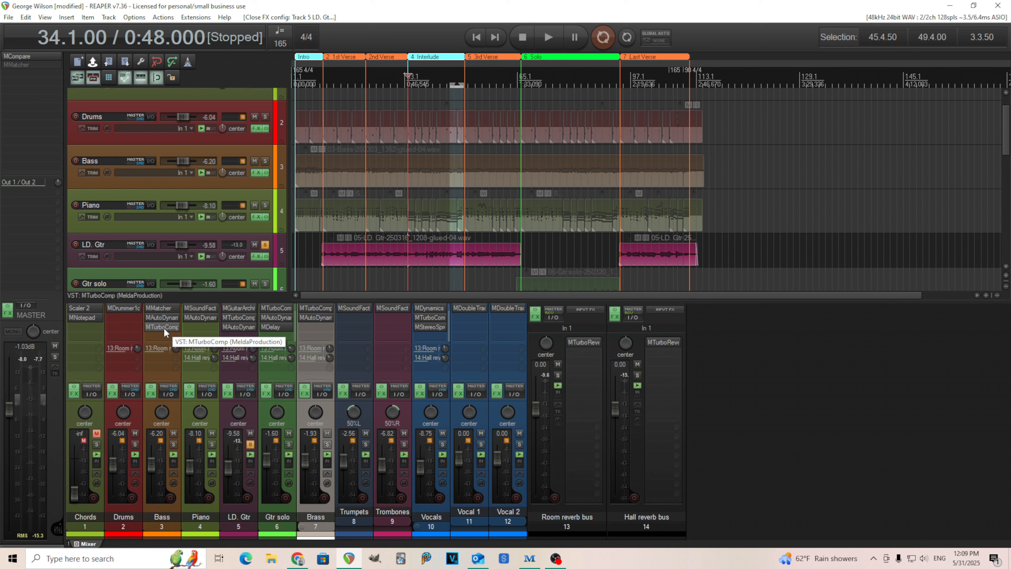
pyautogui.click(245, 328)
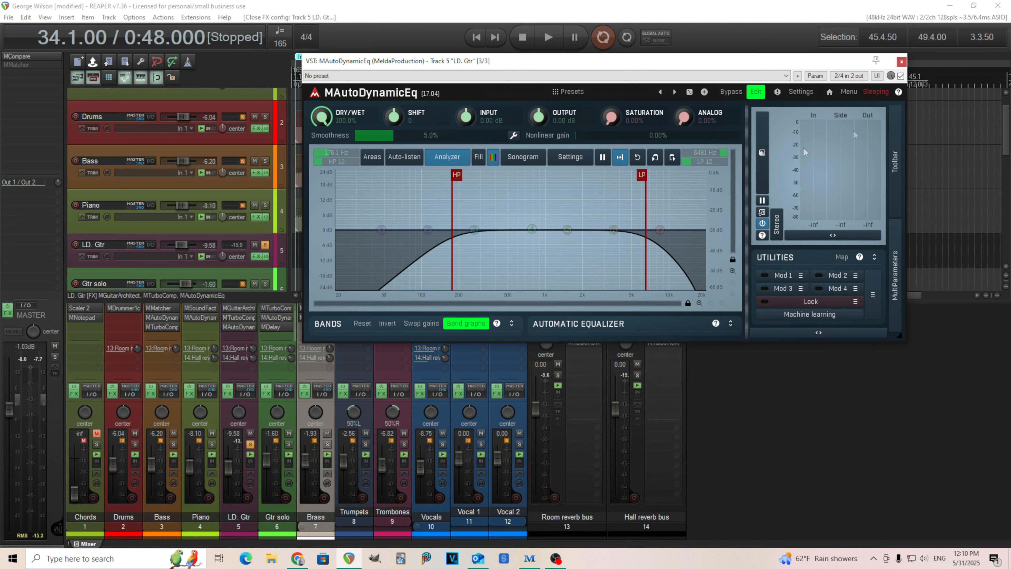
pyautogui.click(902, 62)
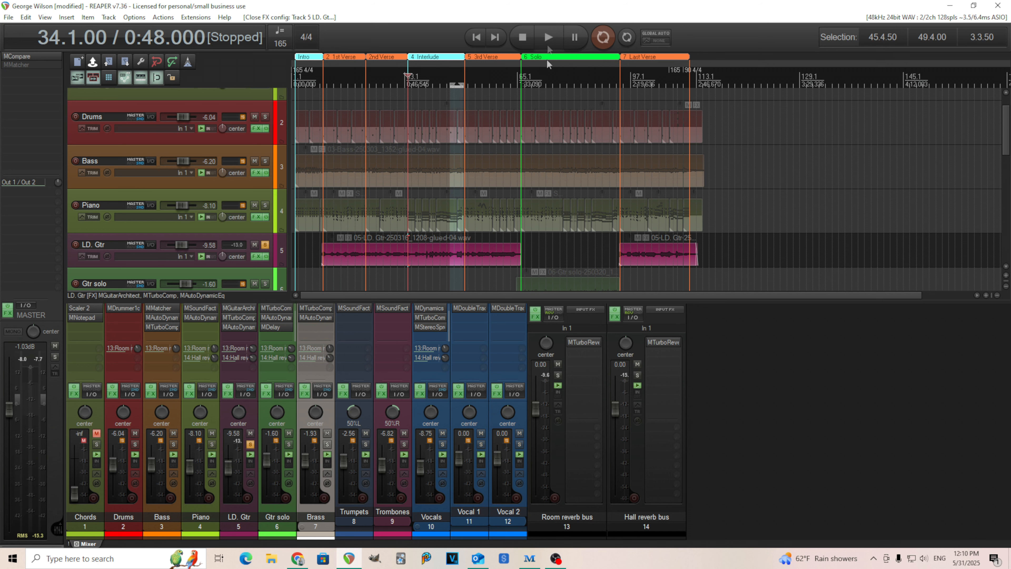
# Step: Compare the lead guitar with the Hall and Room reverb buses muted and unmuted, stop playback and unsolo the LD. Gtr track
pyautogui.press('space')
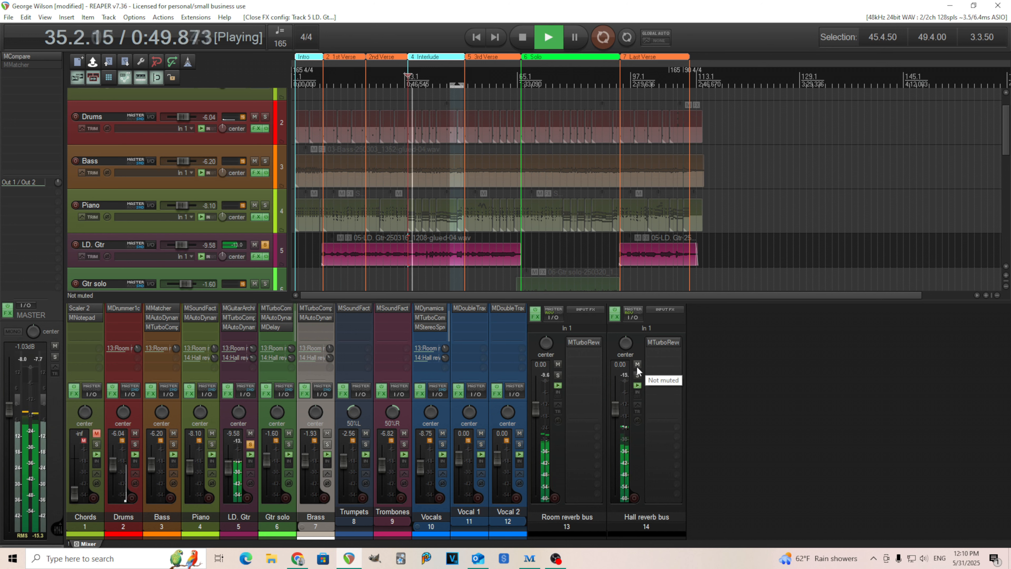
pyautogui.click(638, 365)
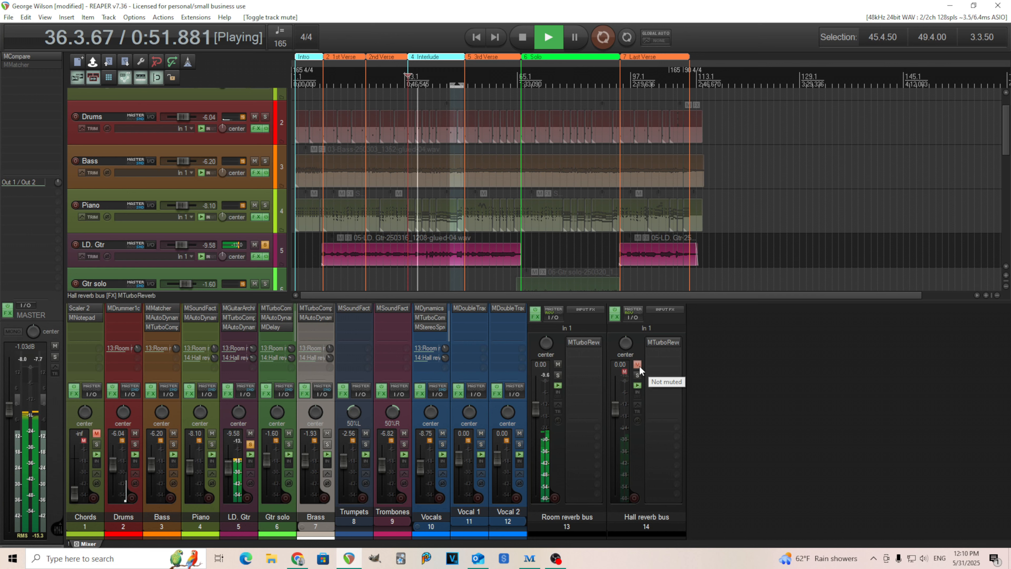
pyautogui.click(557, 364)
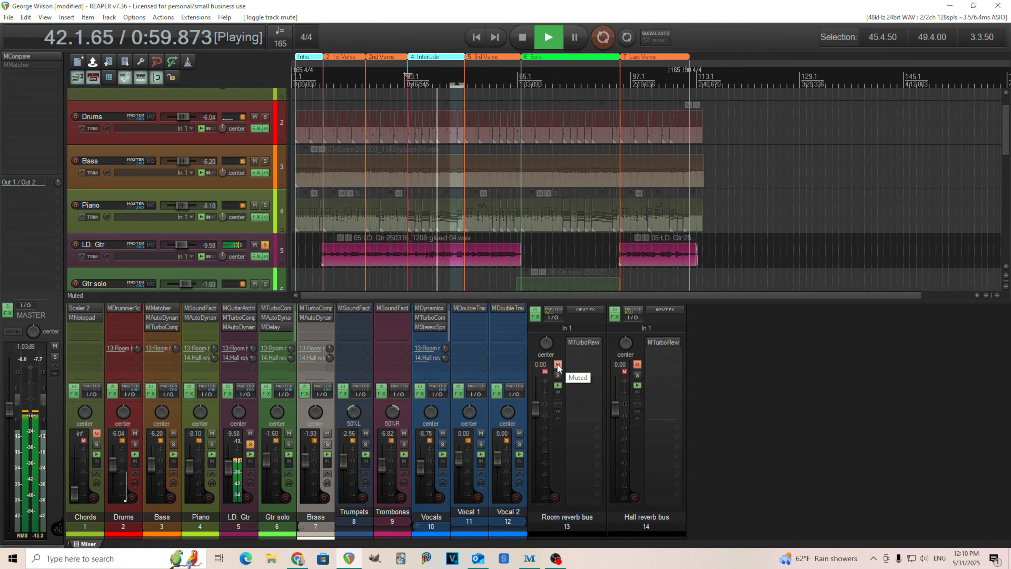
pyautogui.click(558, 365)
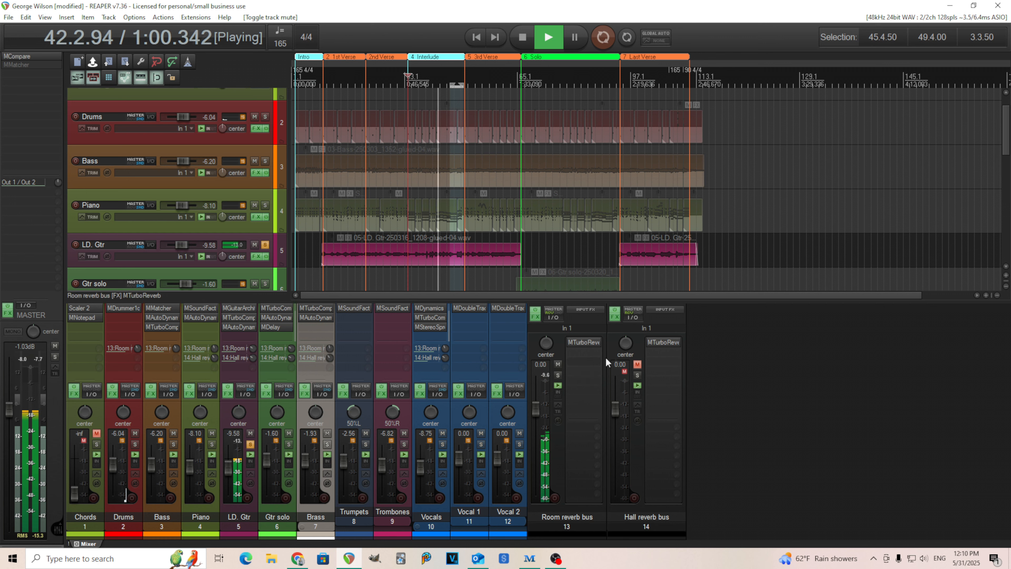
pyautogui.click(638, 364)
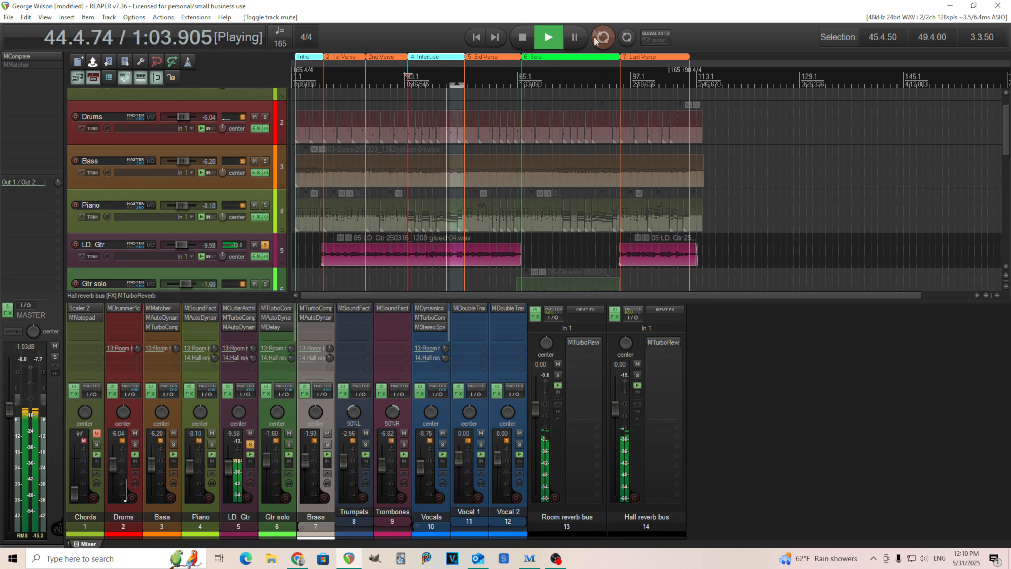
pyautogui.click(530, 37)
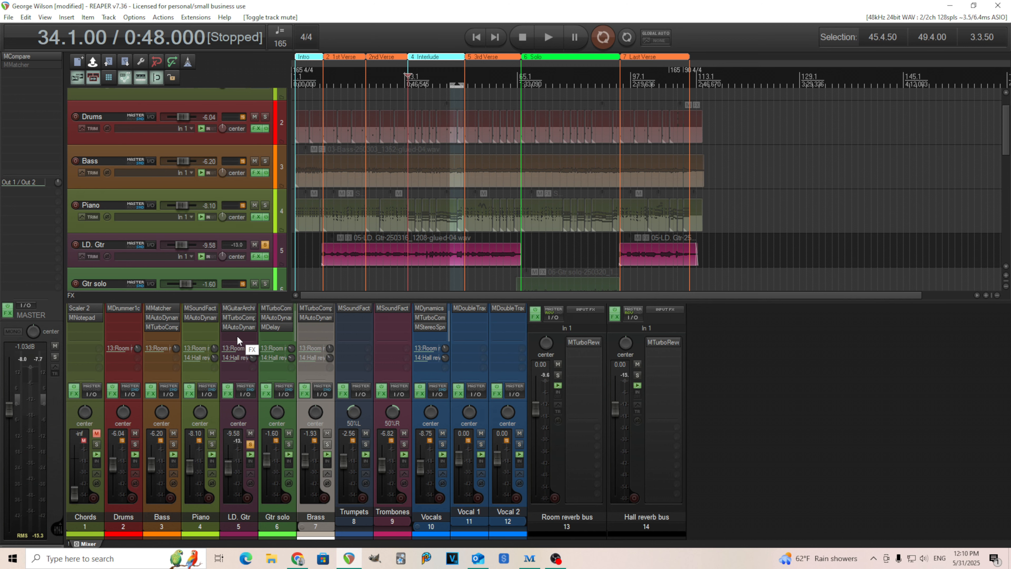
pyautogui.click(251, 445)
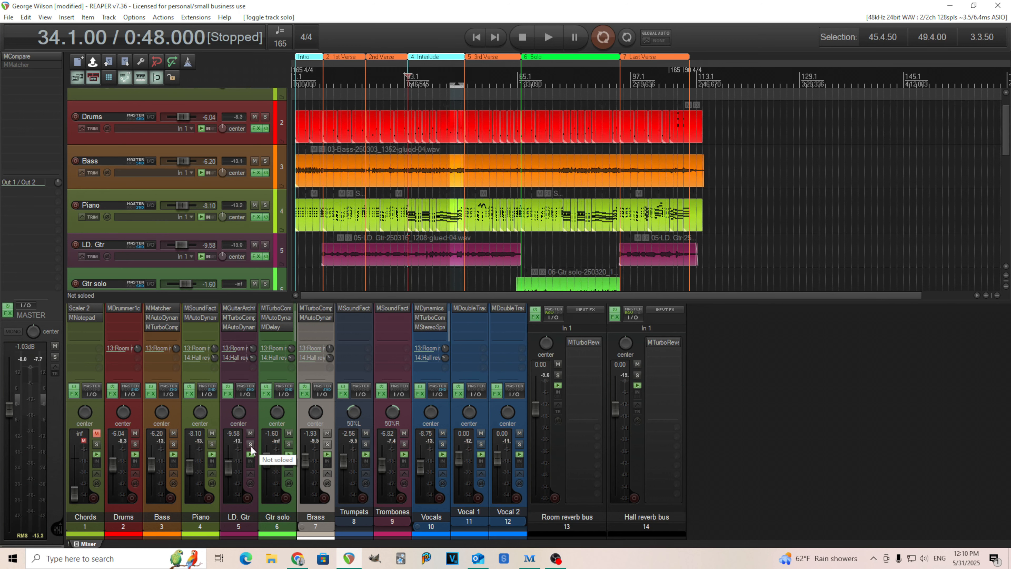
# Step: Solo the Gtr solo track at bar 65 and examine the Drive, Amp, Cabinet, Reverb and VolPan modules in its MGuitarArchitect chain
pyautogui.click(290, 444)
pyautogui.click(516, 75)
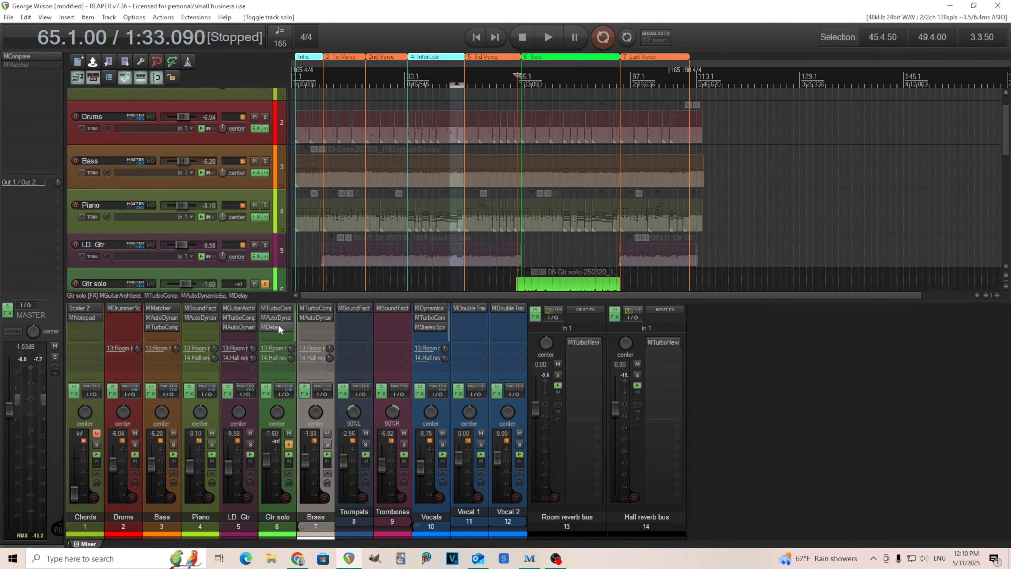
pyautogui.click(278, 308)
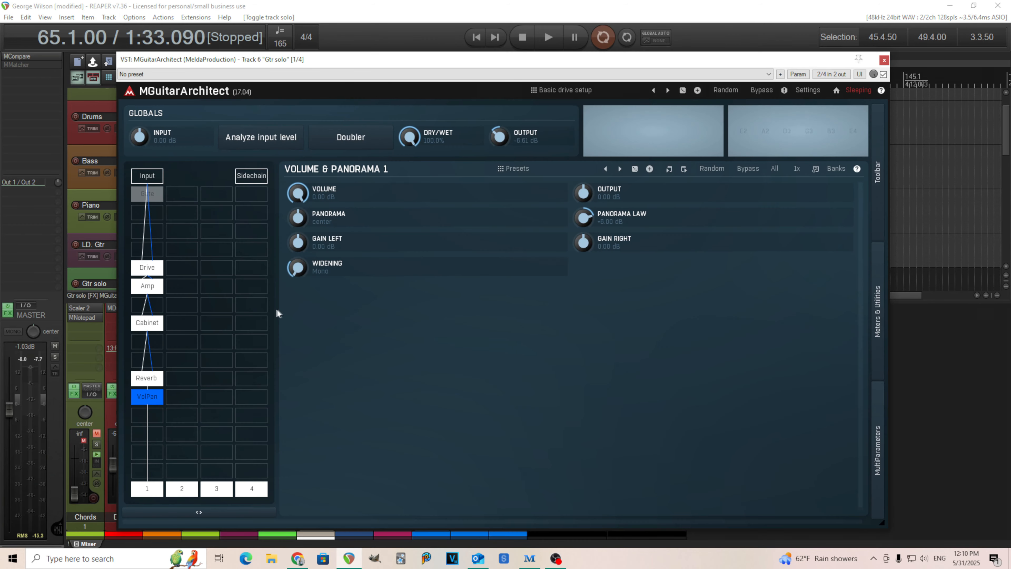
pyautogui.click(151, 274)
pyautogui.click(151, 290)
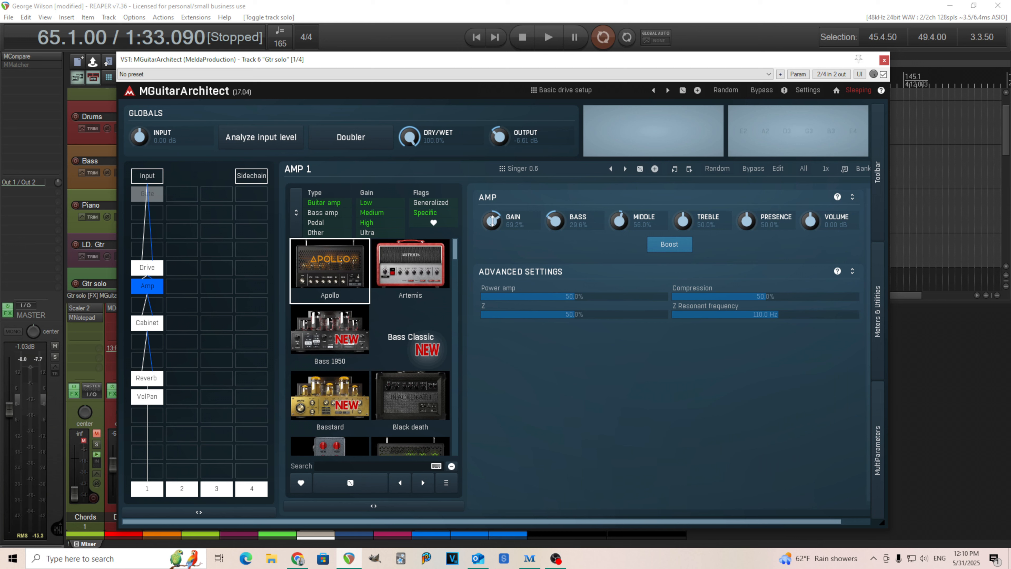
pyautogui.click(157, 275)
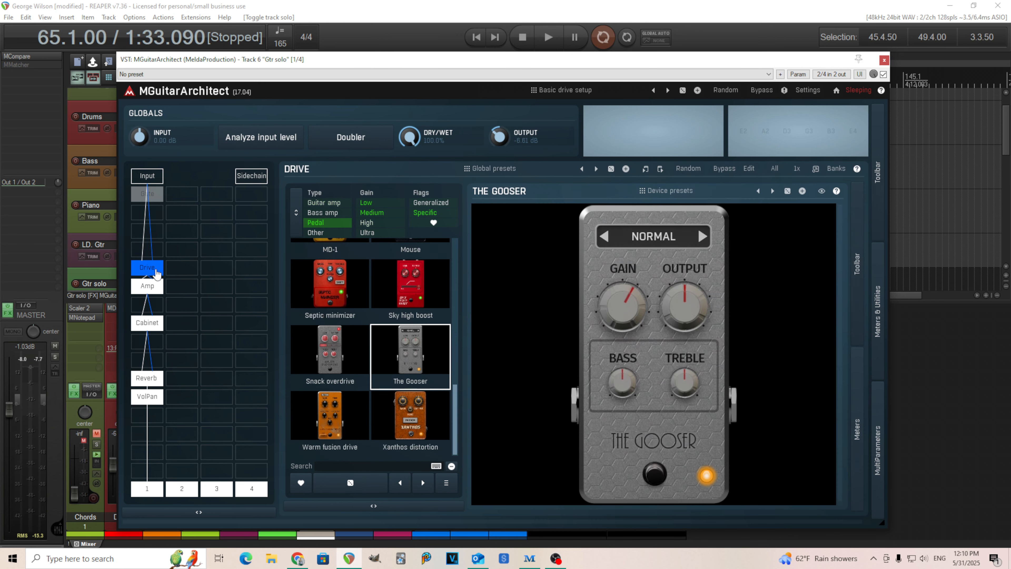
pyautogui.click(149, 289)
pyautogui.click(154, 326)
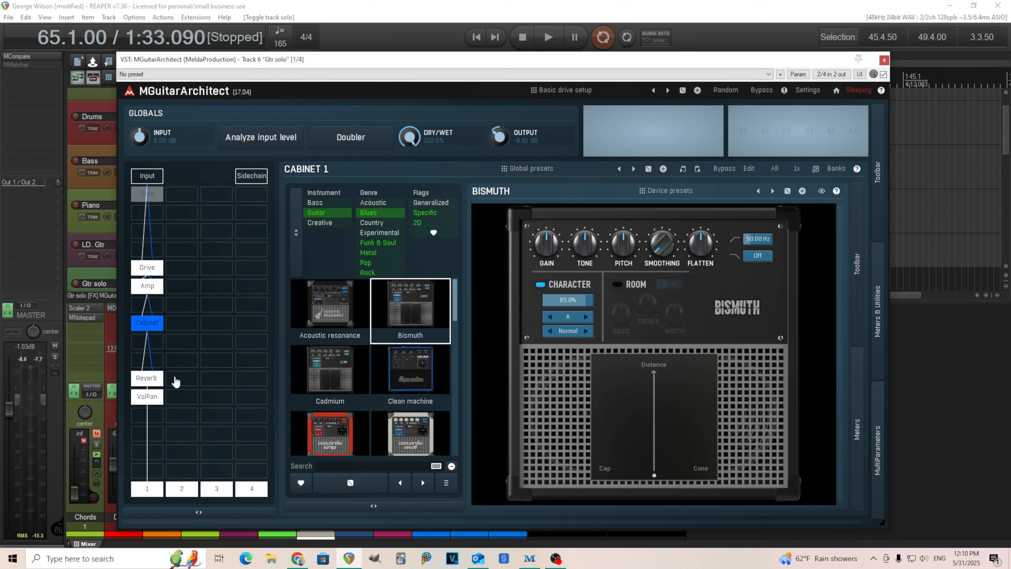
pyautogui.click(150, 379)
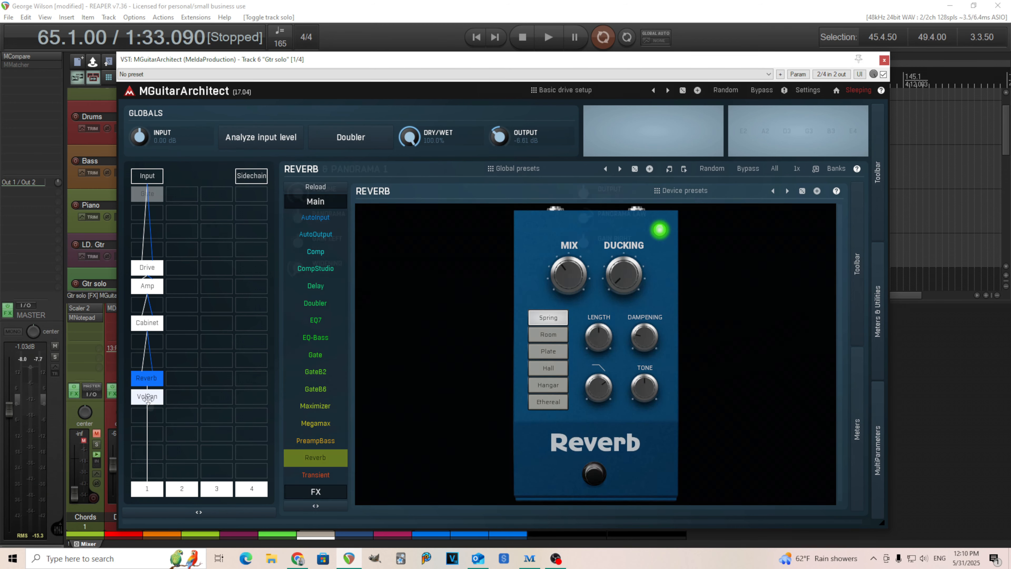
pyautogui.click(149, 402)
pyautogui.click(884, 60)
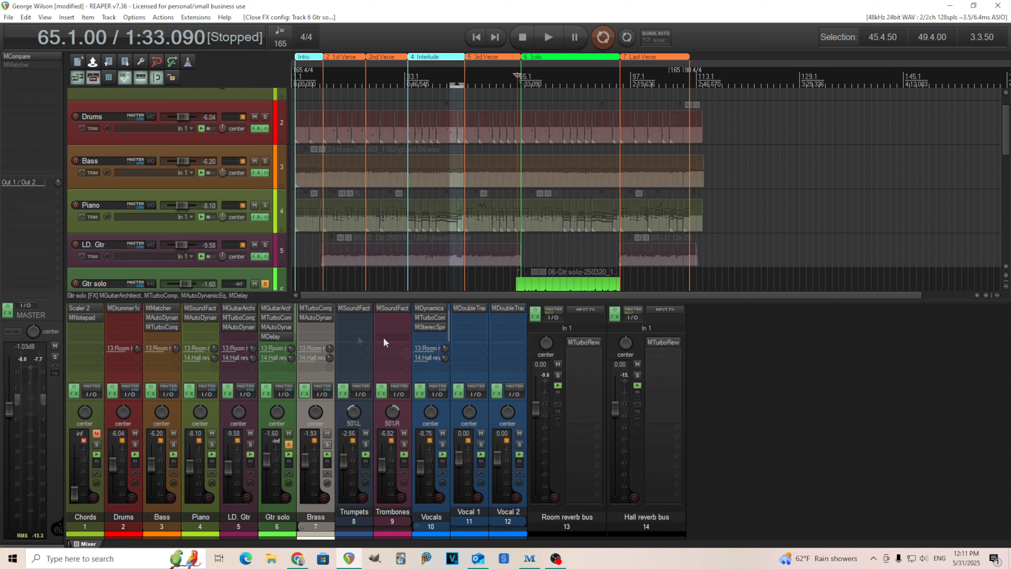
# Step: Examine the settings of the MTurboComp, MAutoDynamicEq and MDelay plugins on the Gtr solo track, closing each one
pyautogui.click(276, 318)
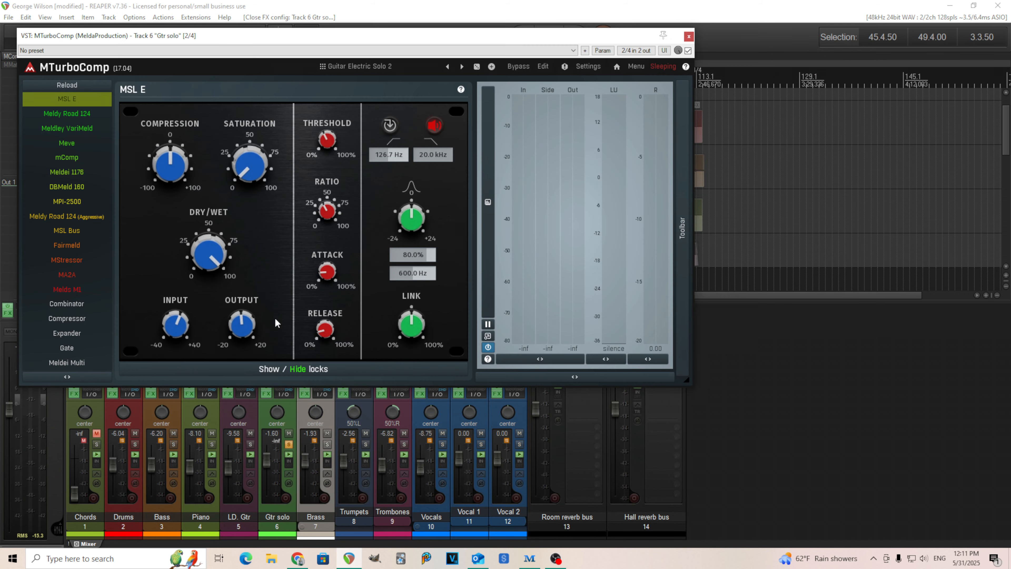
pyautogui.click(689, 36)
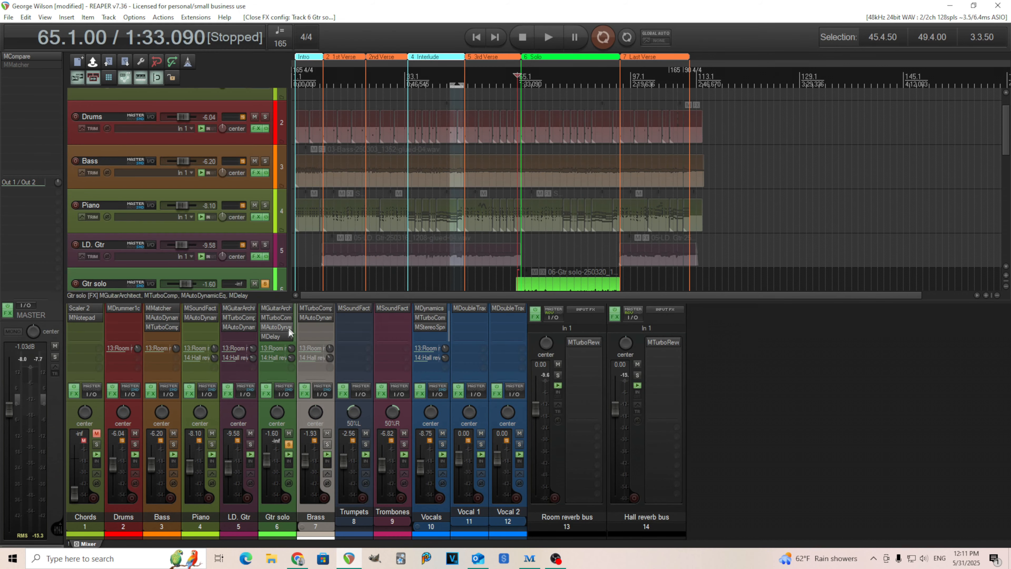
pyautogui.click(275, 327)
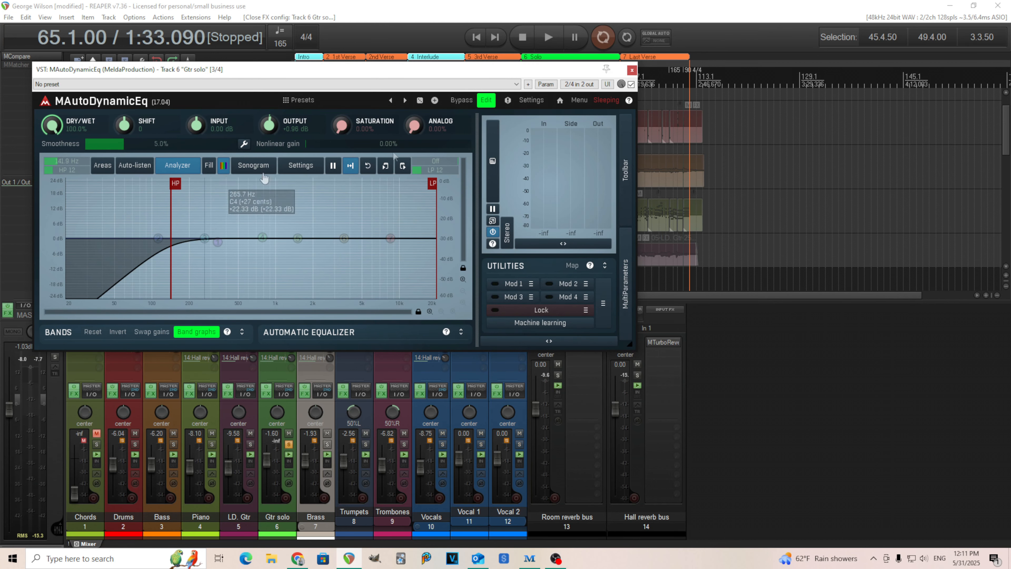
pyautogui.click(632, 71)
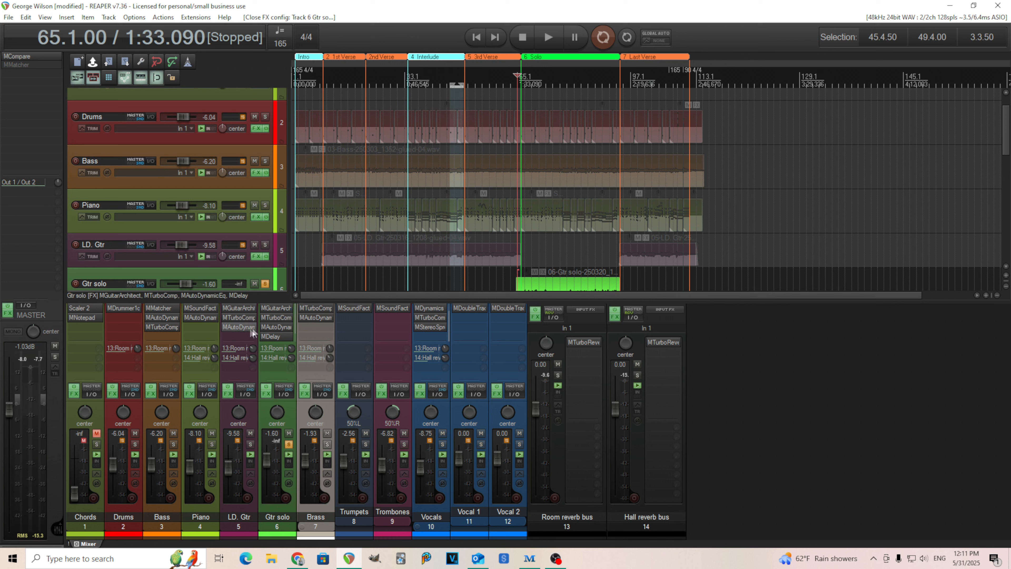
pyautogui.click(276, 337)
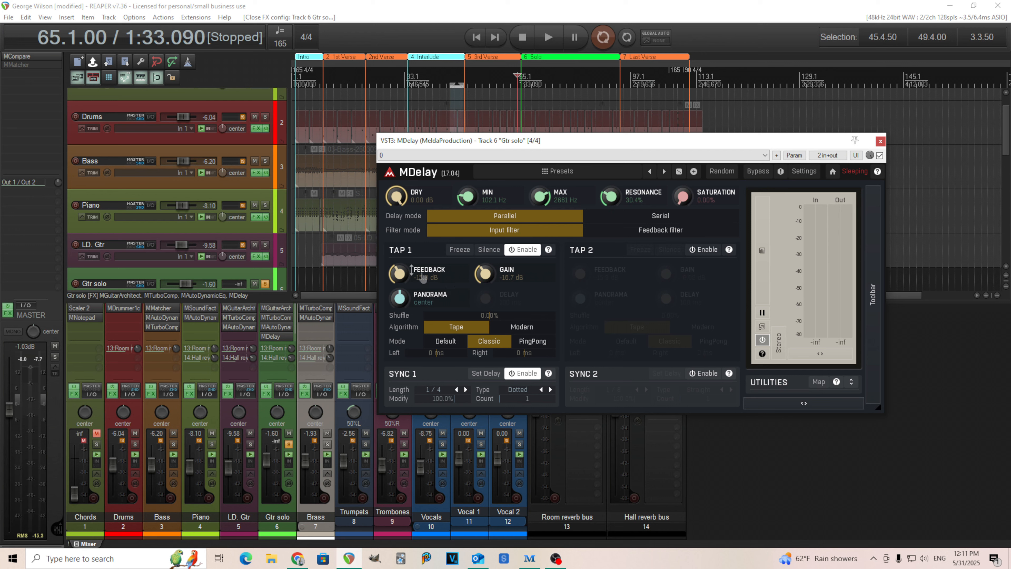
pyautogui.click(880, 142)
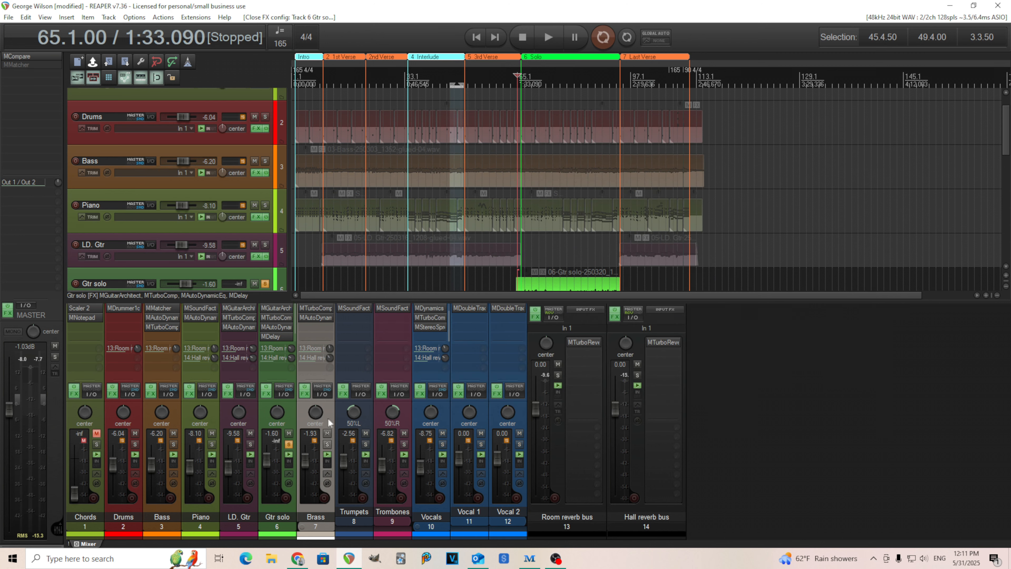
# Step: Play the soloed guitar solo from bar 65, comparing it with the Hall and Room reverb buses muted and unmuted, and stop playback
pyautogui.click(549, 38)
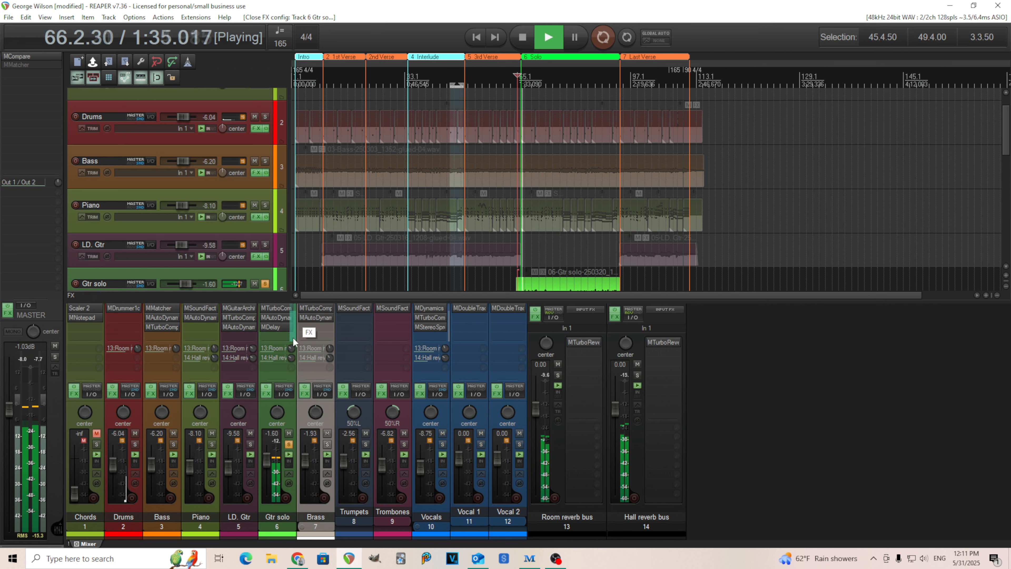
pyautogui.click(637, 364)
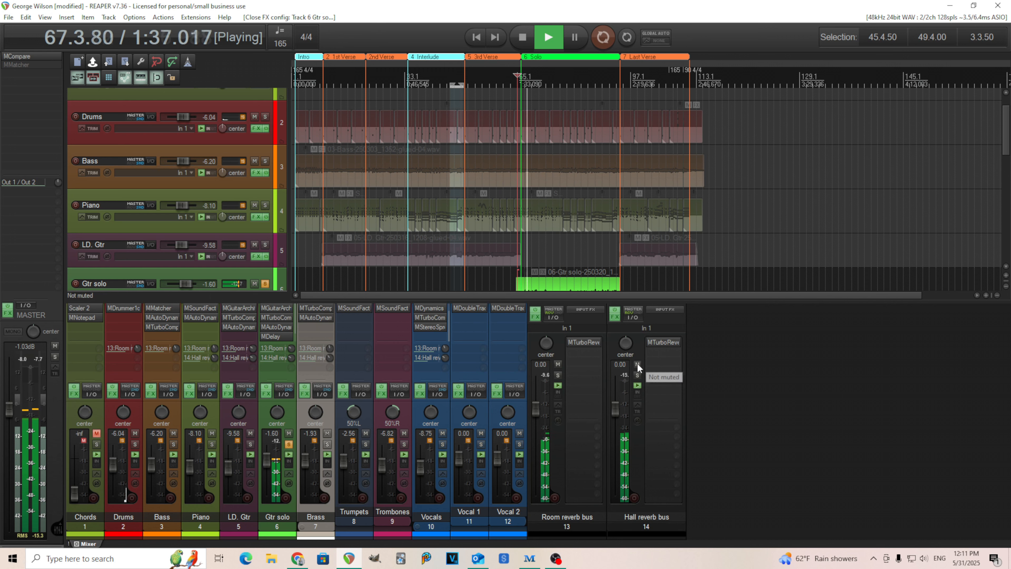
pyautogui.click(558, 365)
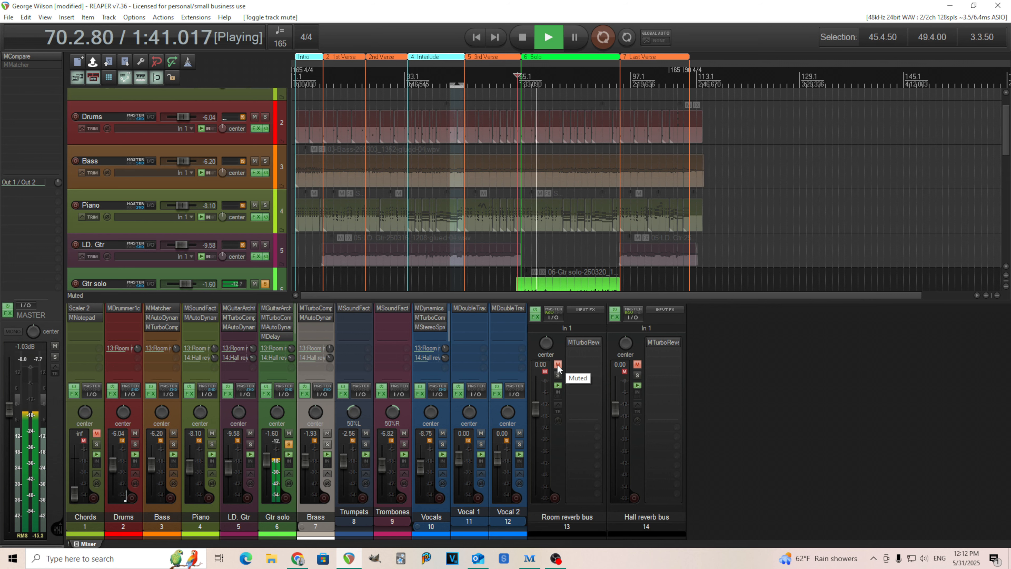
pyautogui.click(557, 364)
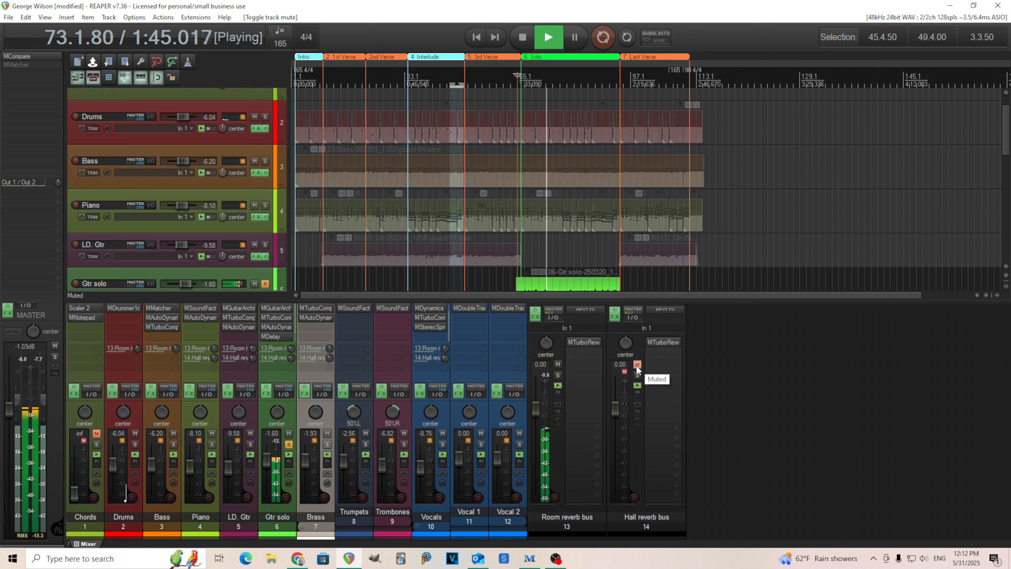
pyautogui.click(637, 365)
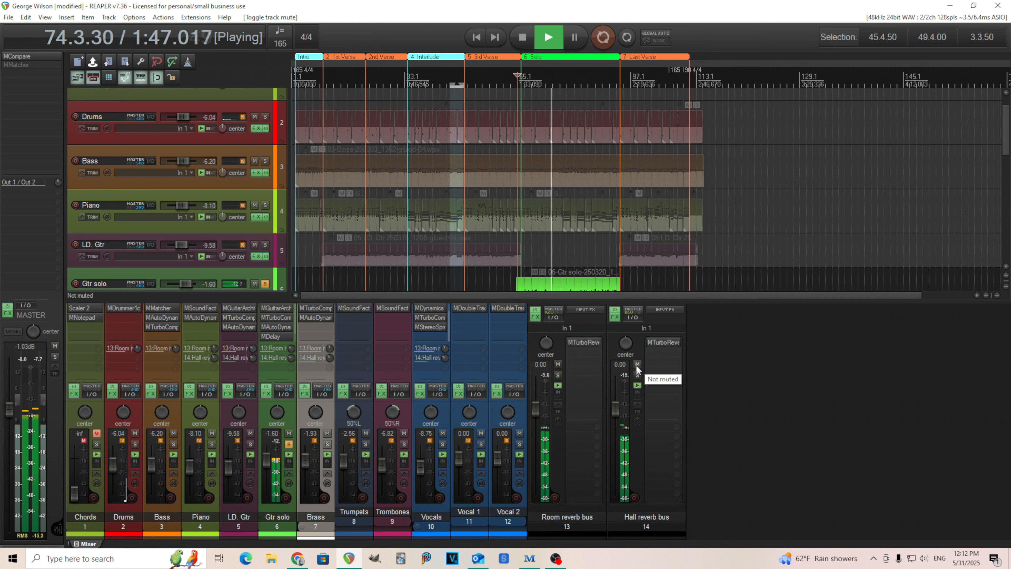
pyautogui.click(522, 36)
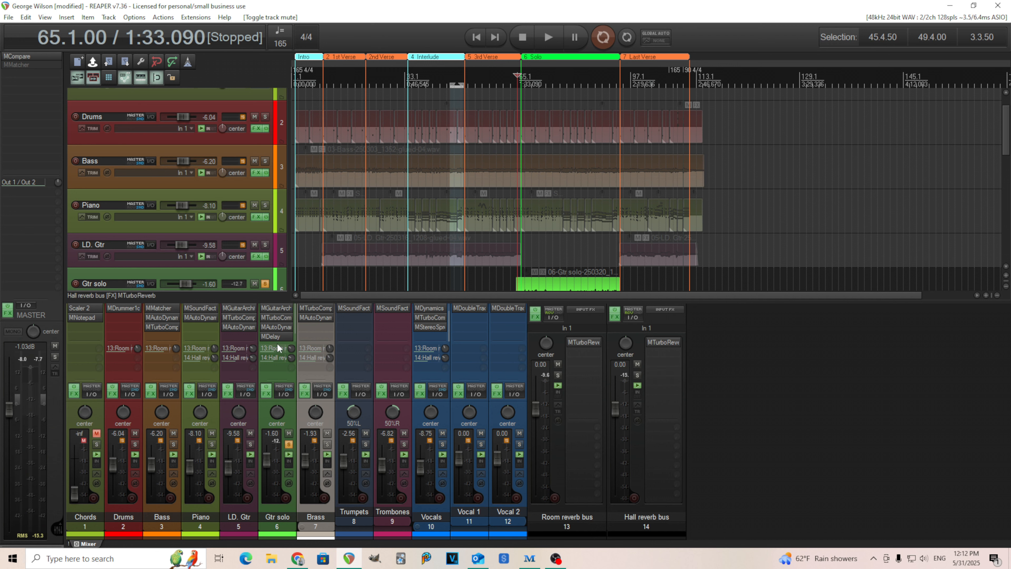
# Step: Review the Gtr solo track's MDelay plugin once more, close it and unsolo the track
pyautogui.click(272, 336)
pyautogui.click(881, 141)
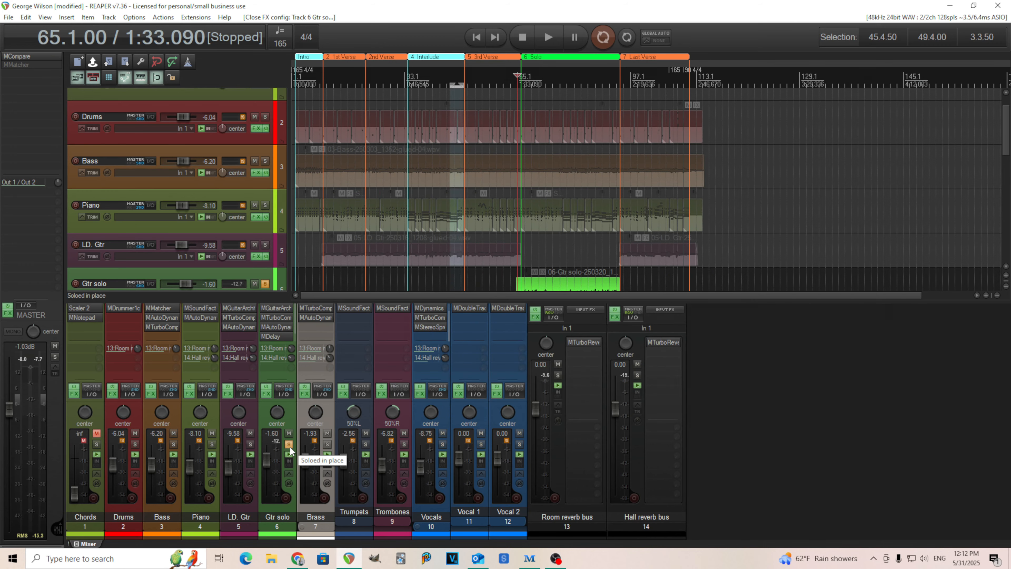
pyautogui.click(289, 444)
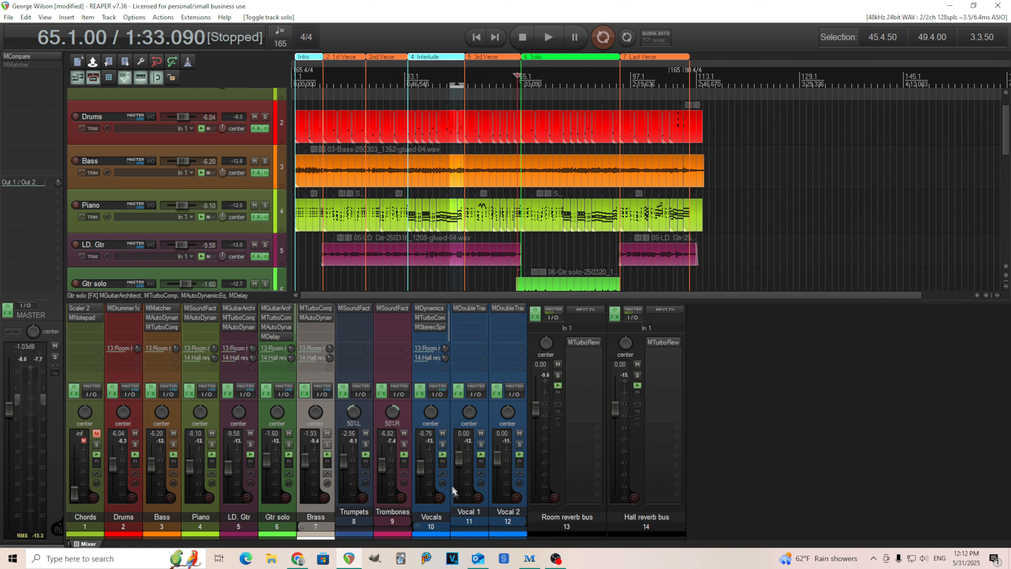
# Step: Solo the Vocals folder track, play the vocals from bar 34 at the start of the Interlude, and stop playback
pyautogui.click(443, 445)
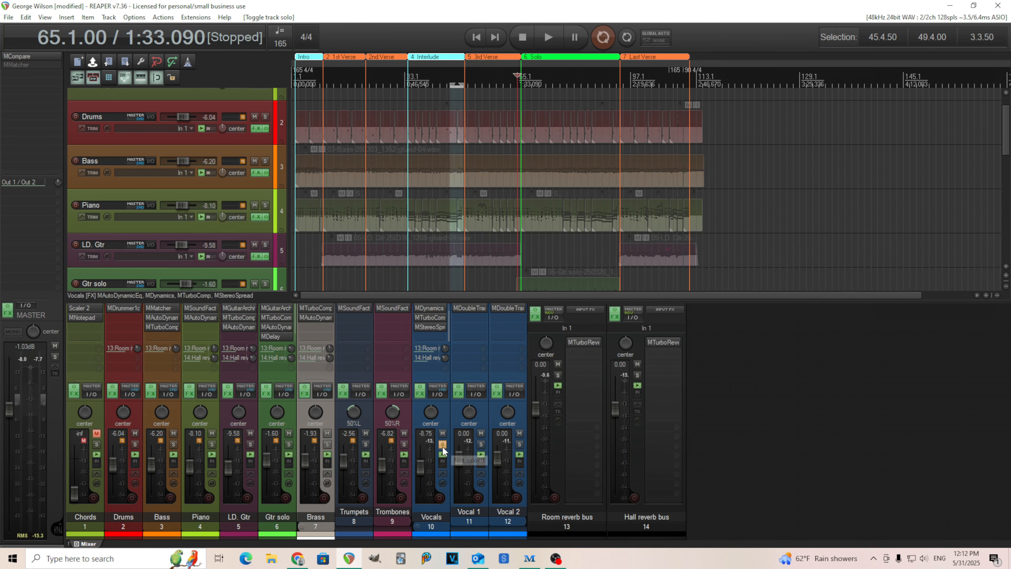
pyautogui.moveTo(1006, 131); pyautogui.dragTo(1004, 238)
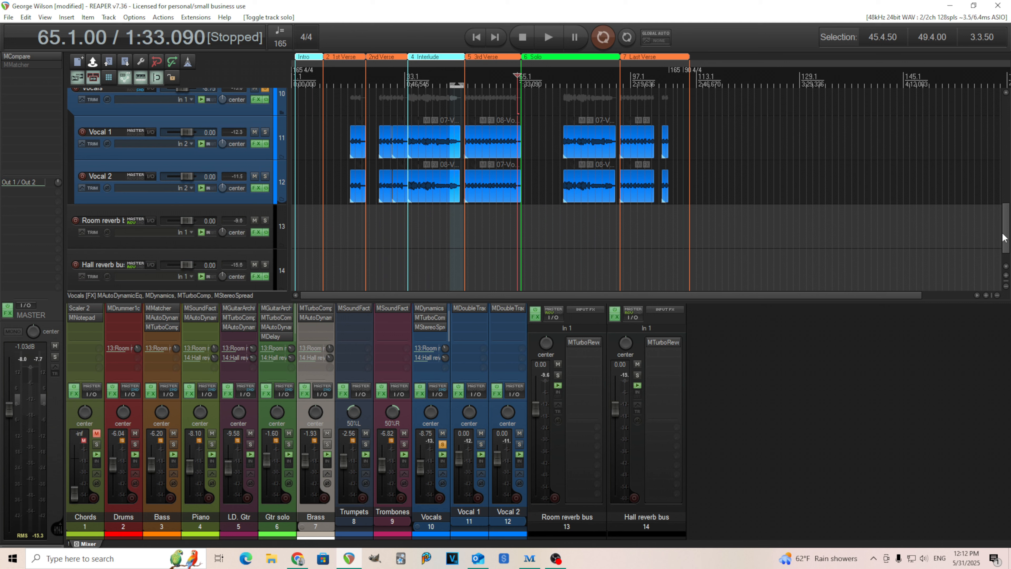
pyautogui.click(406, 78)
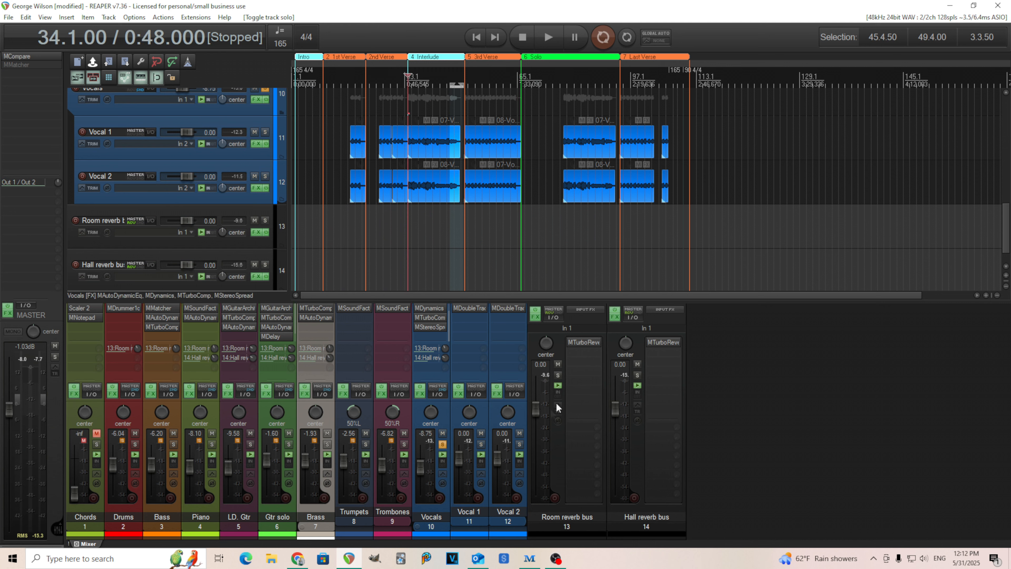
pyautogui.click(554, 31)
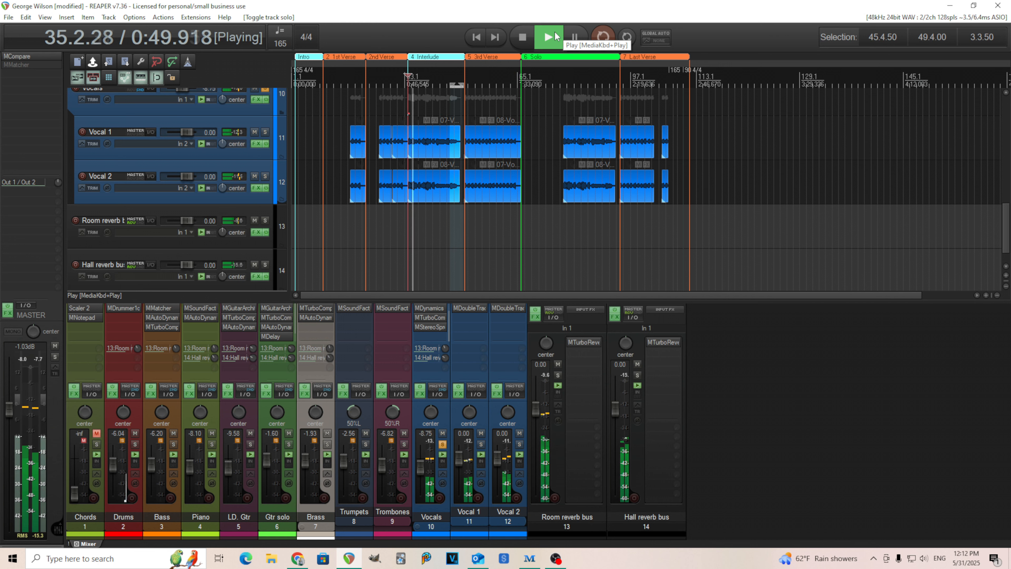
pyautogui.moveTo(448, 324); pyautogui.dragTo(448, 307)
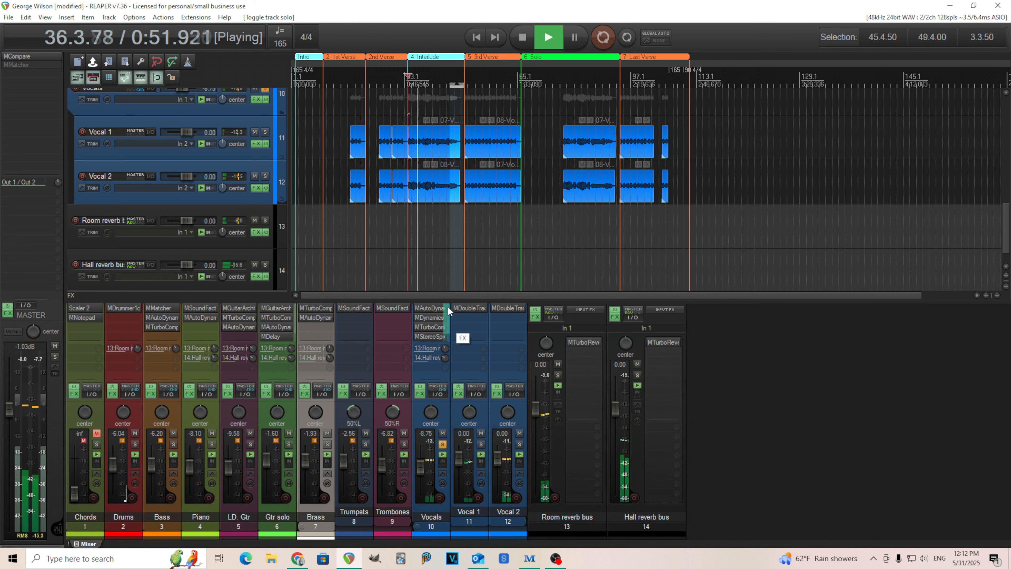
pyautogui.click(522, 38)
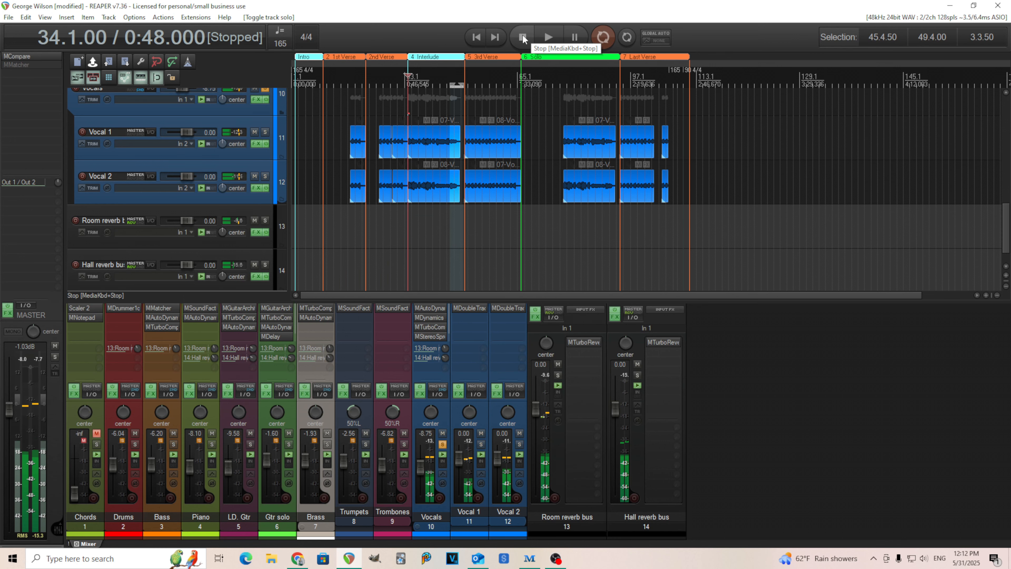
# Step: Audition the Vocal 1 track soloed from bar 34, review its MDoubleTracker plugin settings, and unsolo the track
pyautogui.click(481, 443)
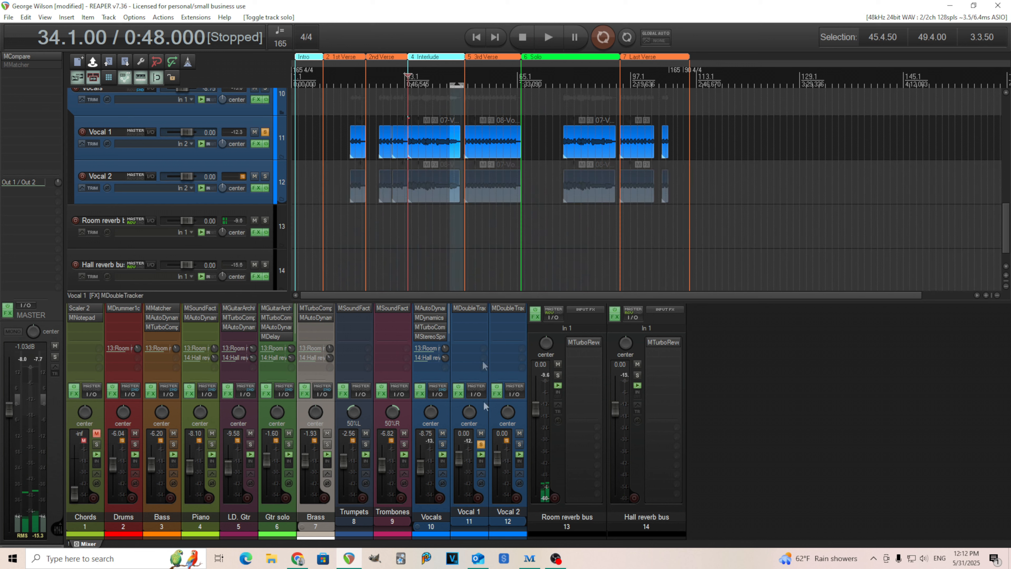
pyautogui.click(550, 42)
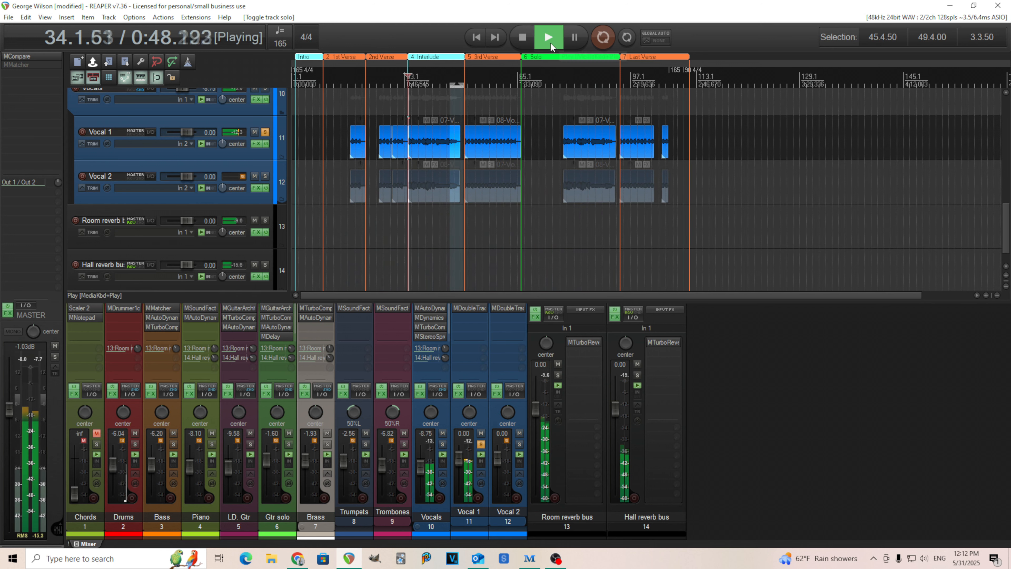
pyautogui.click(524, 38)
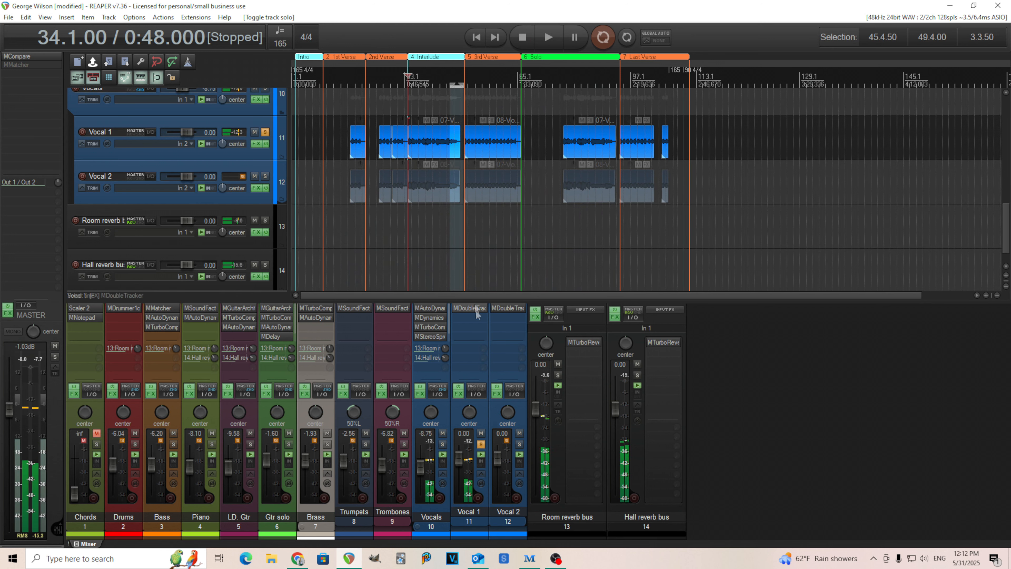
pyautogui.click(477, 309)
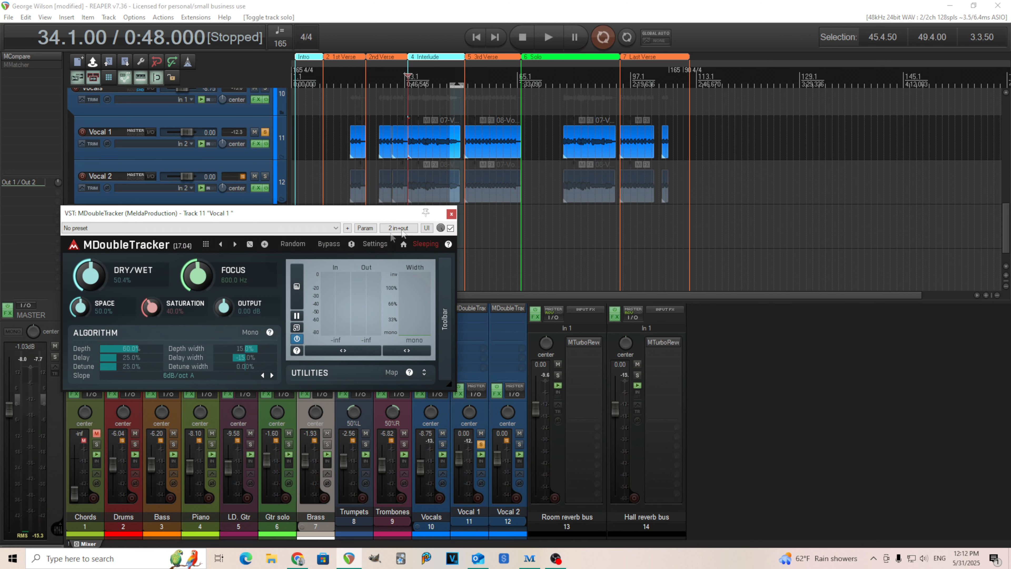
pyautogui.click(451, 215)
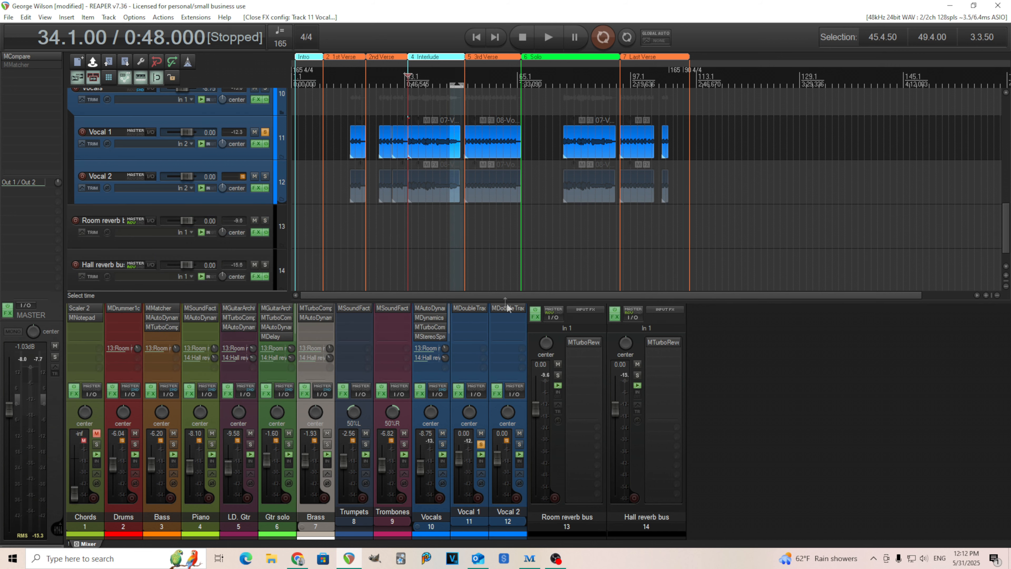
pyautogui.click(480, 443)
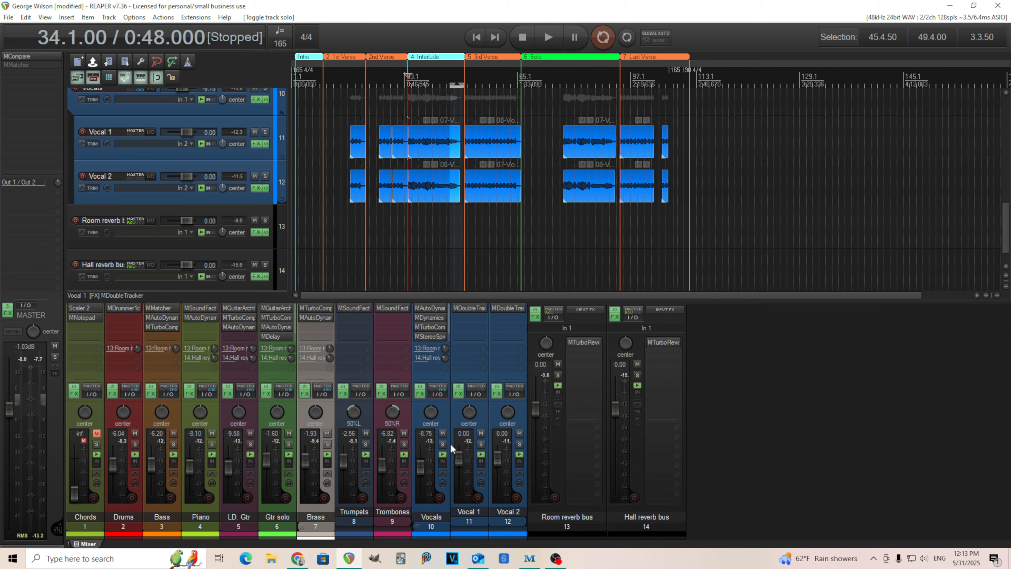
# Step: Solo the Vocals folder and play it with its MAutoDynamicEq bypassed and re-enabled, closing the plugin and stopping playback
pyautogui.click(442, 444)
pyautogui.click(431, 306)
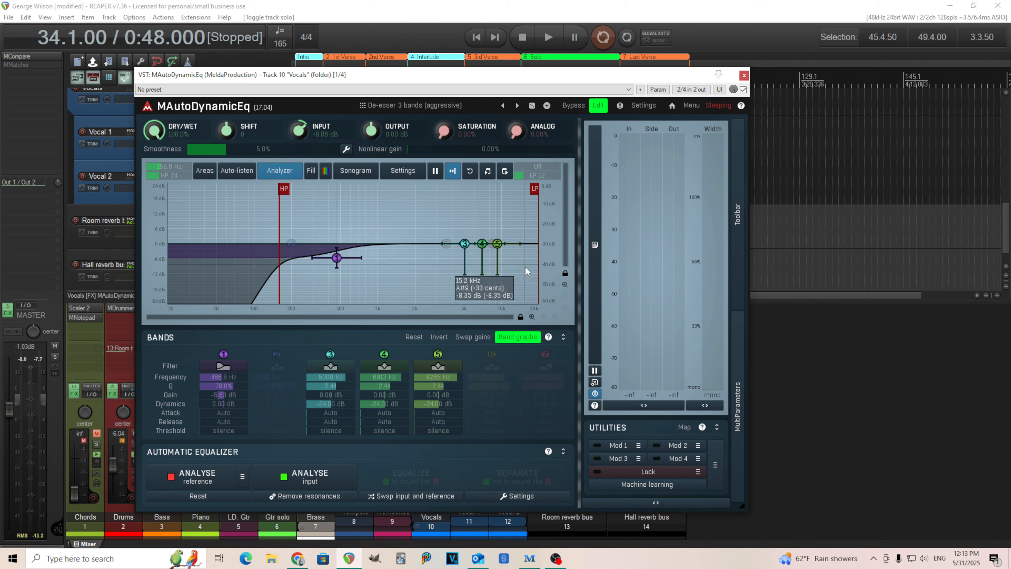
pyautogui.click(544, 39)
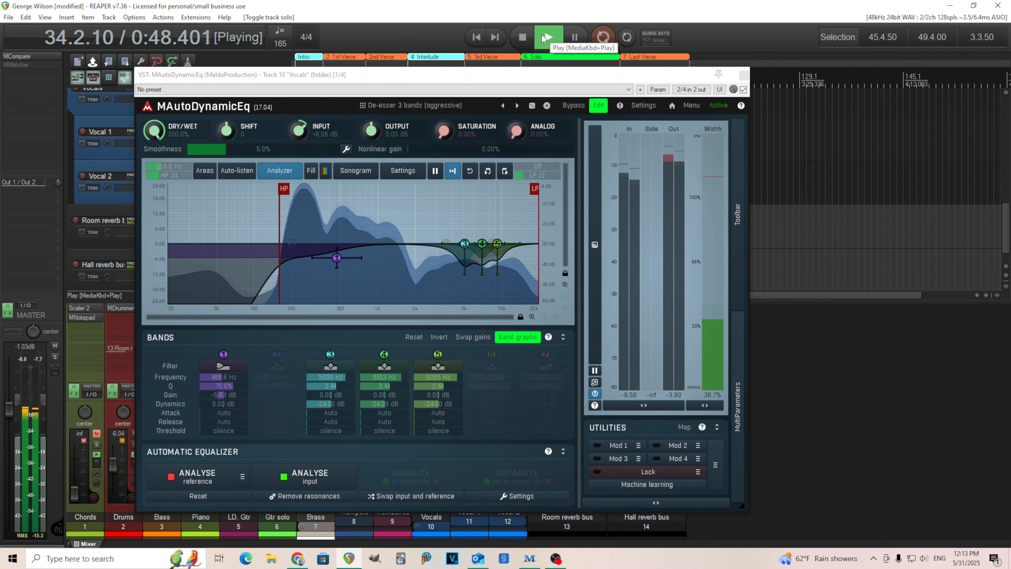
pyautogui.click(574, 106)
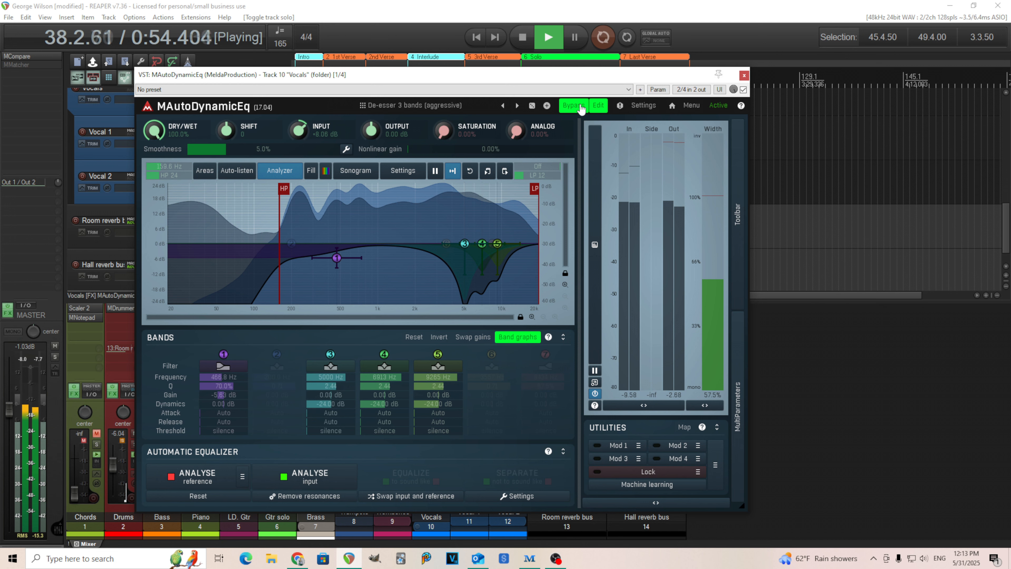
pyautogui.click(573, 106)
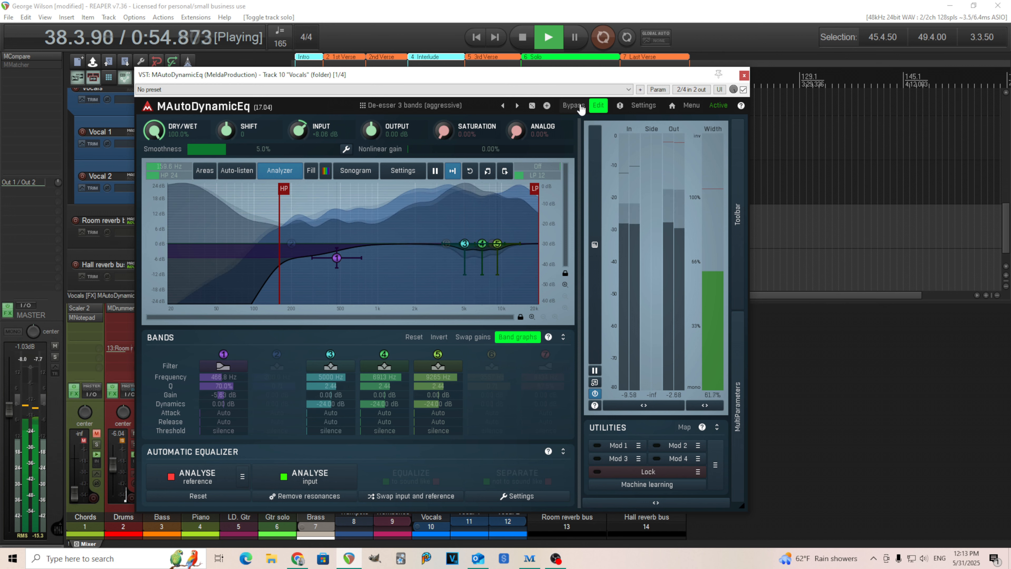
pyautogui.click(745, 75)
pyautogui.click(528, 38)
# Step: Audition the MDynamics De-esser on the Vocals folder with bypass on and off, closing the plugin and stopping playback
pyautogui.click(430, 318)
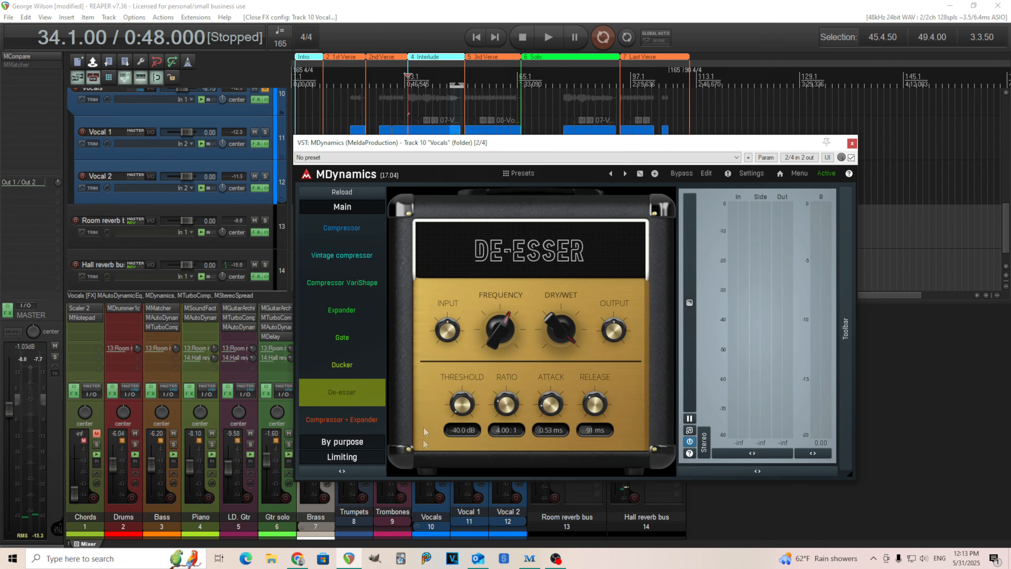
pyautogui.click(549, 37)
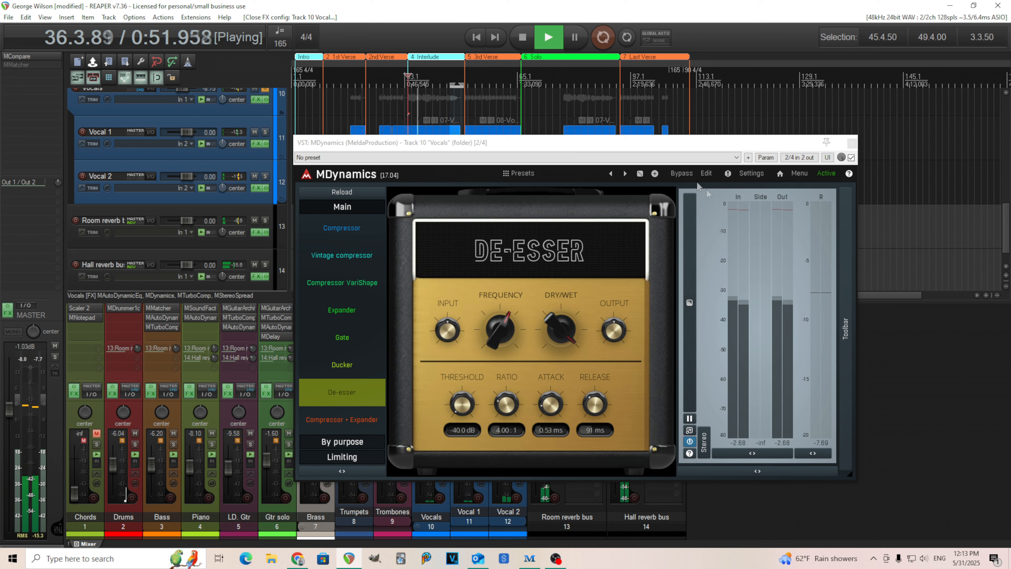
pyautogui.click(681, 174)
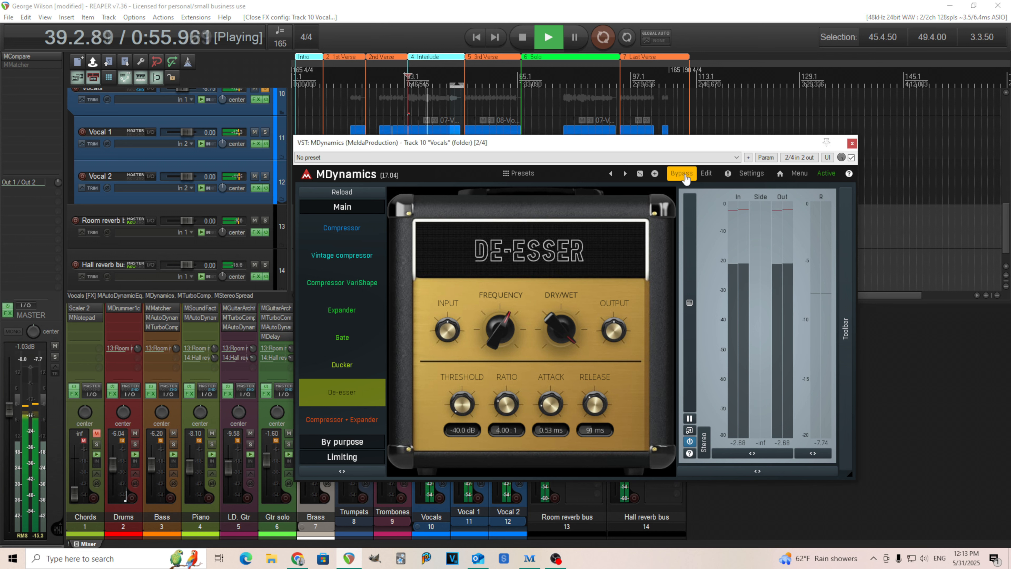
pyautogui.click(686, 176)
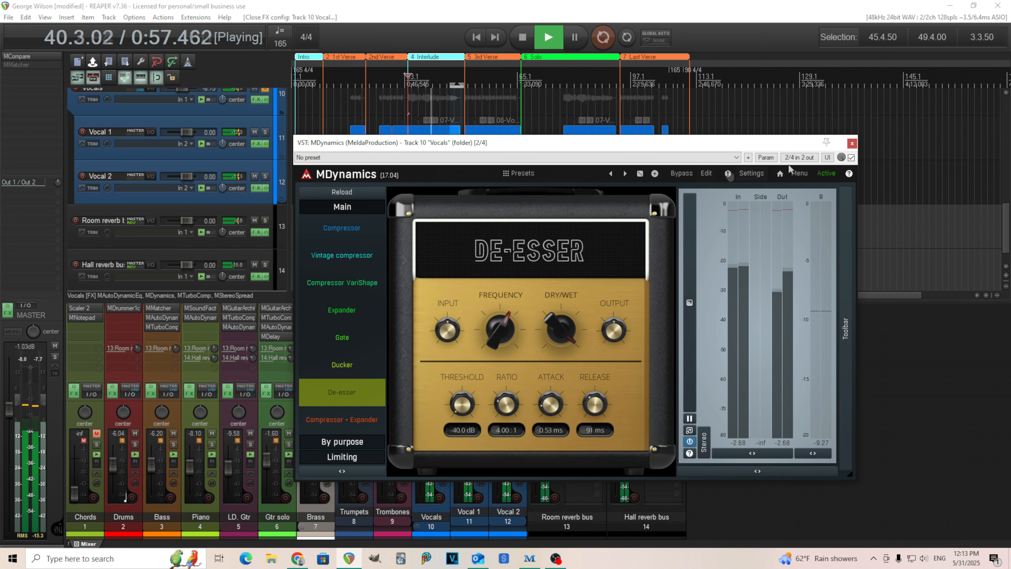
pyautogui.click(851, 144)
pyautogui.click(523, 37)
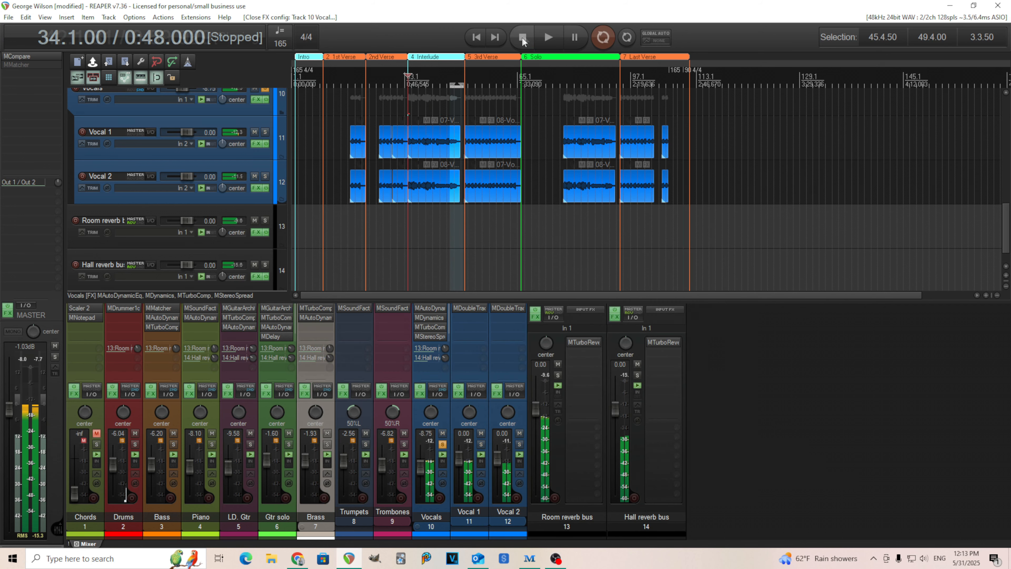
# Step: Compare the soloed vocals with the Vocals folder's MTurboComp bypassed and active, stop playback and close the plugin
pyautogui.click(430, 327)
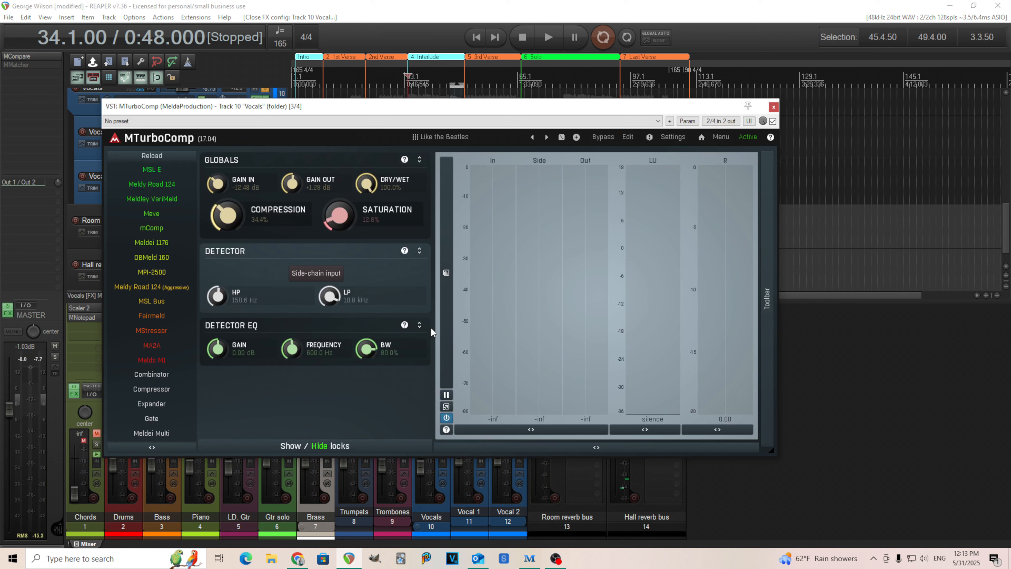
pyautogui.click(553, 37)
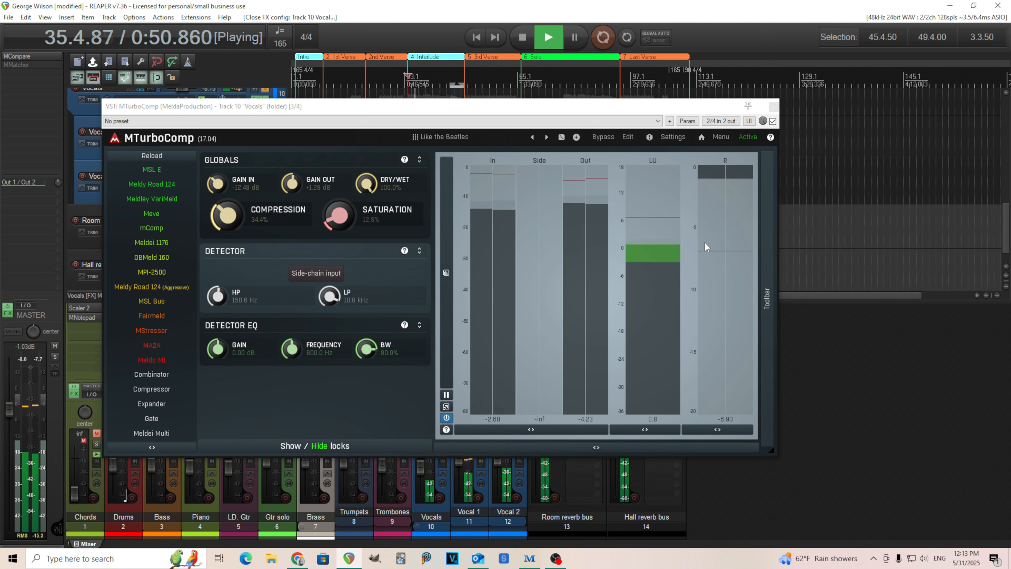
pyautogui.click(606, 137)
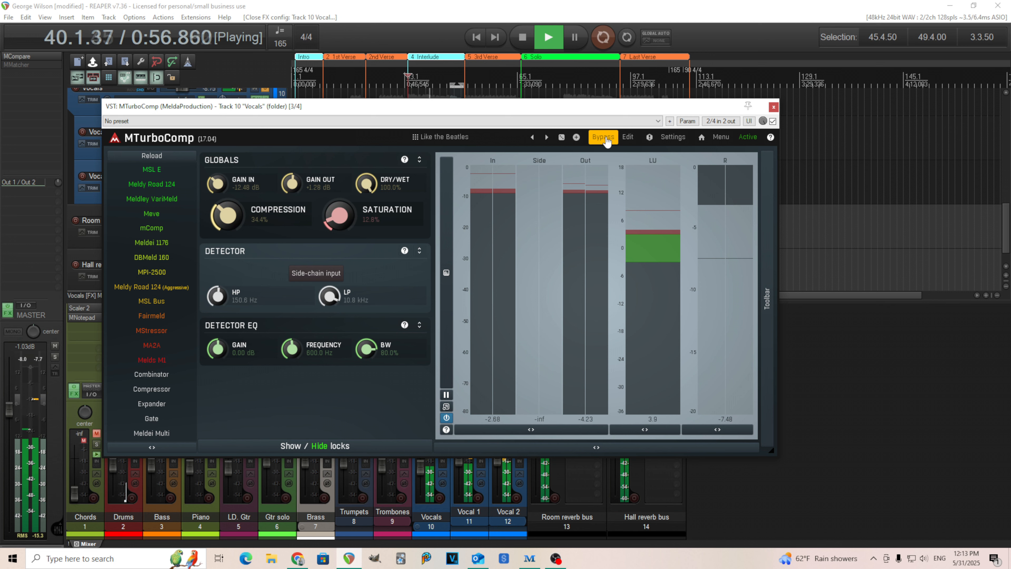
pyautogui.click(604, 137)
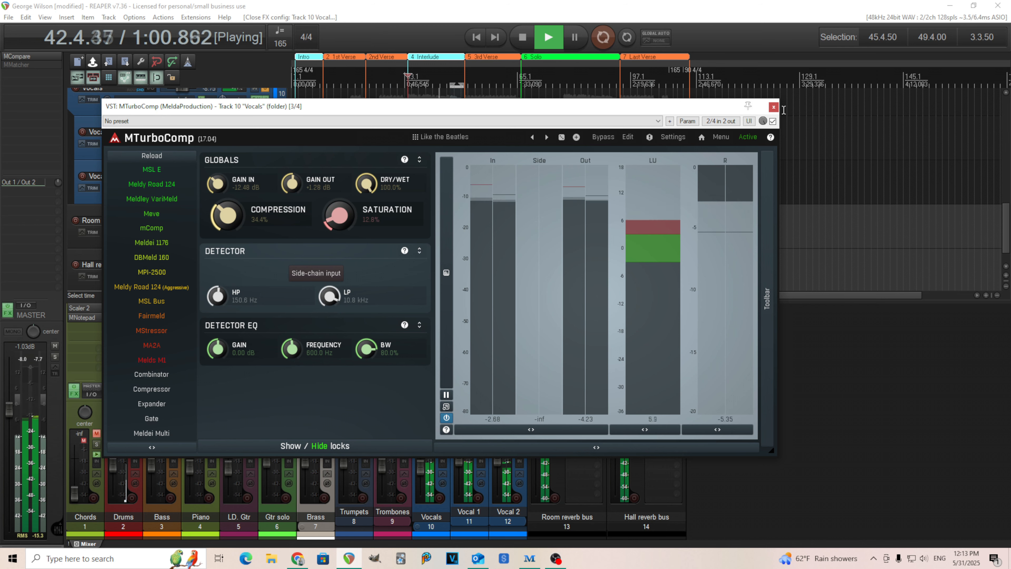
pyautogui.press('space')
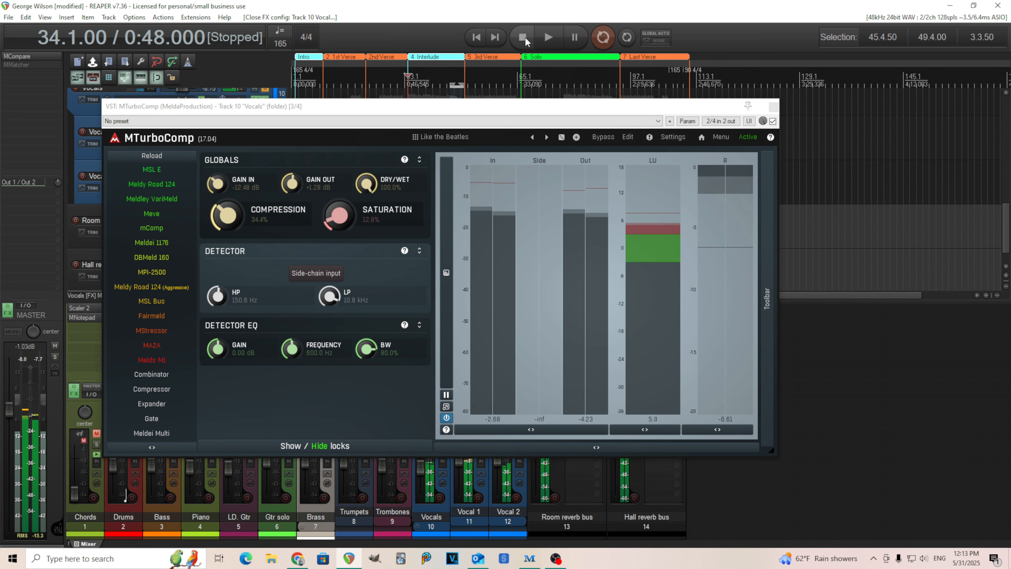
pyautogui.click(774, 106)
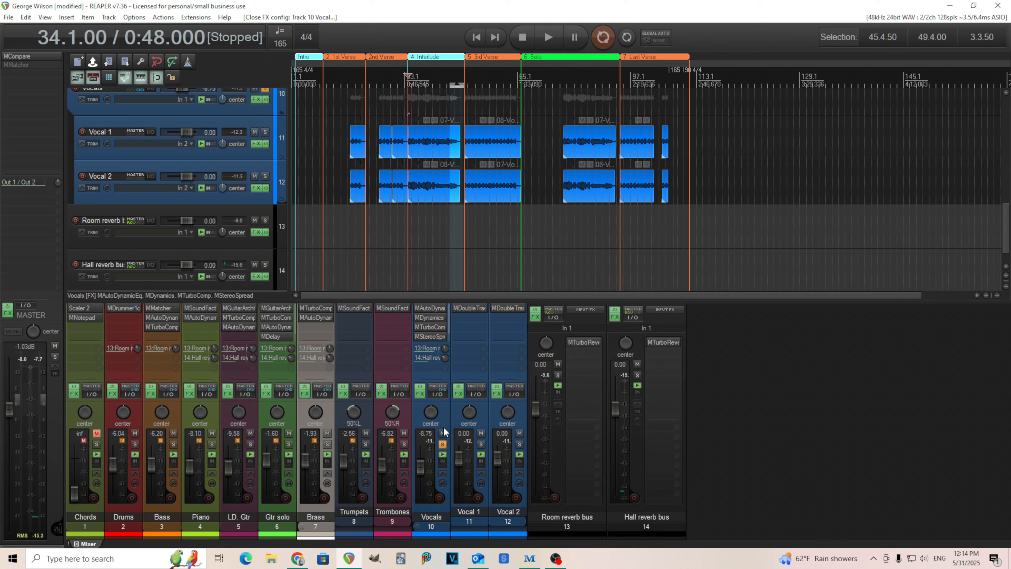
# Step: Review the widening setting of the MStereoSpread plugin on the Vocals folder, close it and unsolo the folder
pyautogui.click(431, 336)
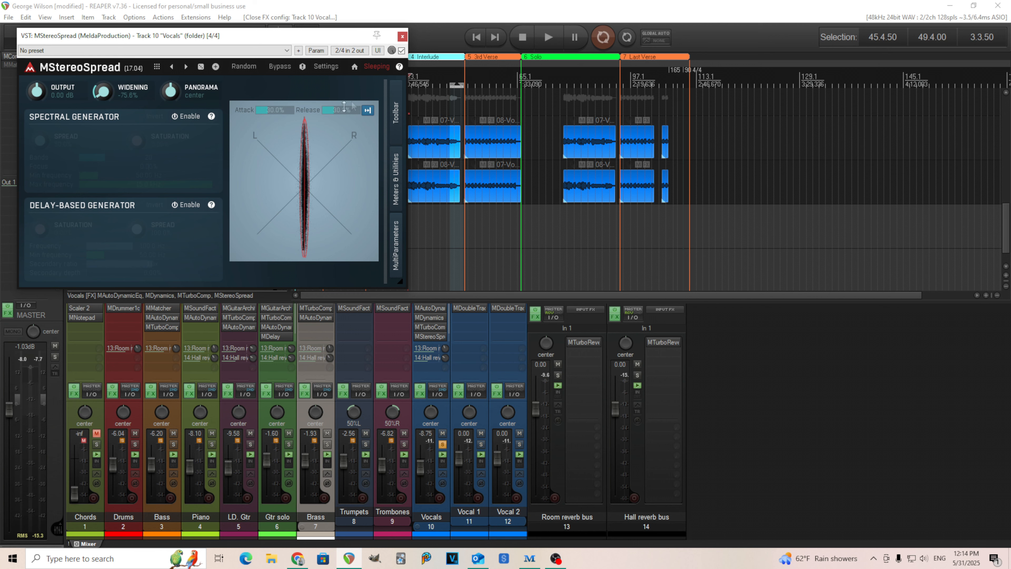
pyautogui.click(403, 37)
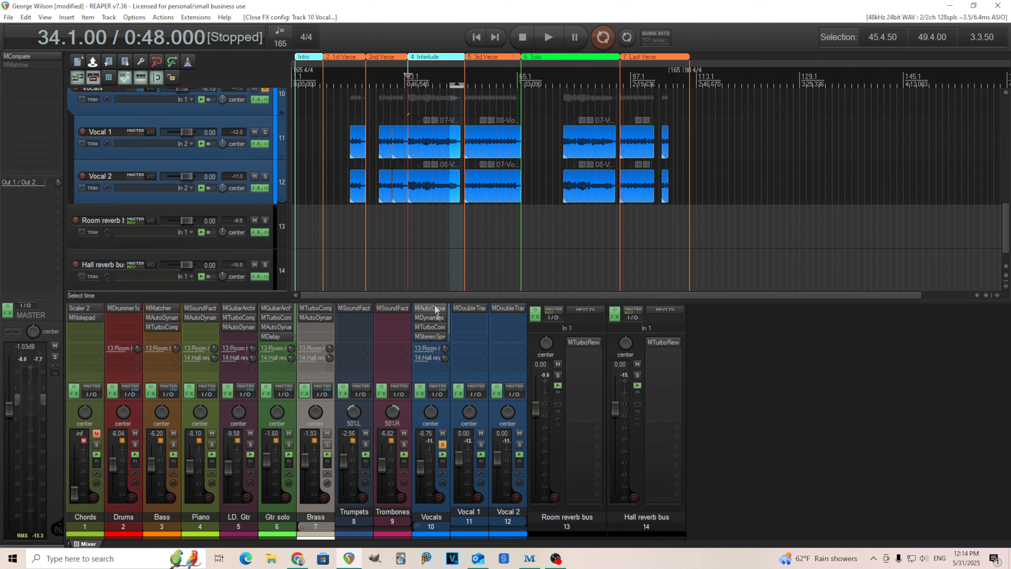
pyautogui.click(443, 445)
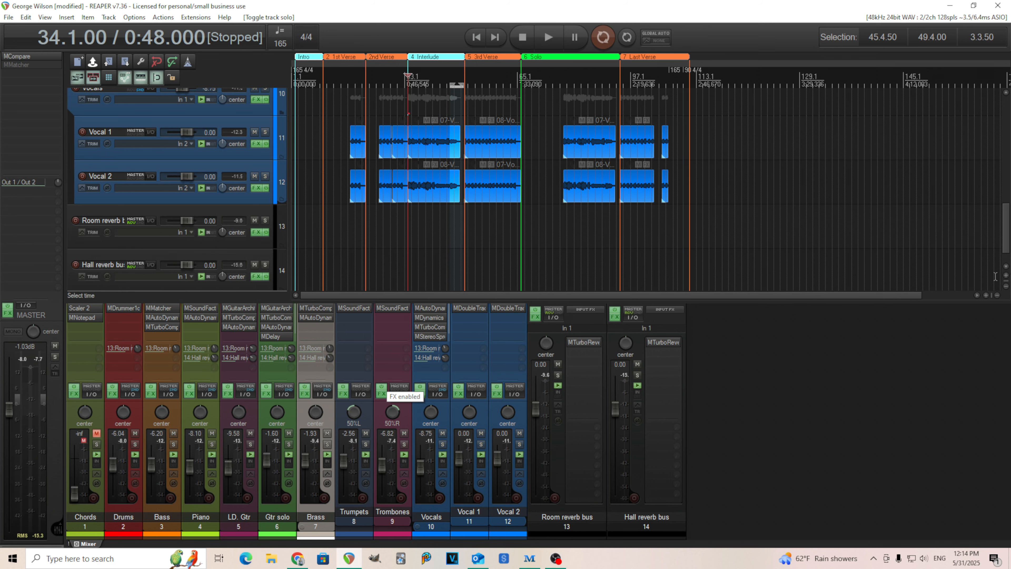
# Step: Solo the Bass track and play it from the start of the 2nd Verse with MMatcher, MAutoDynamicEq and MTurboComp bypassed, and stop playback
pyautogui.scroll(8, 561, 214)
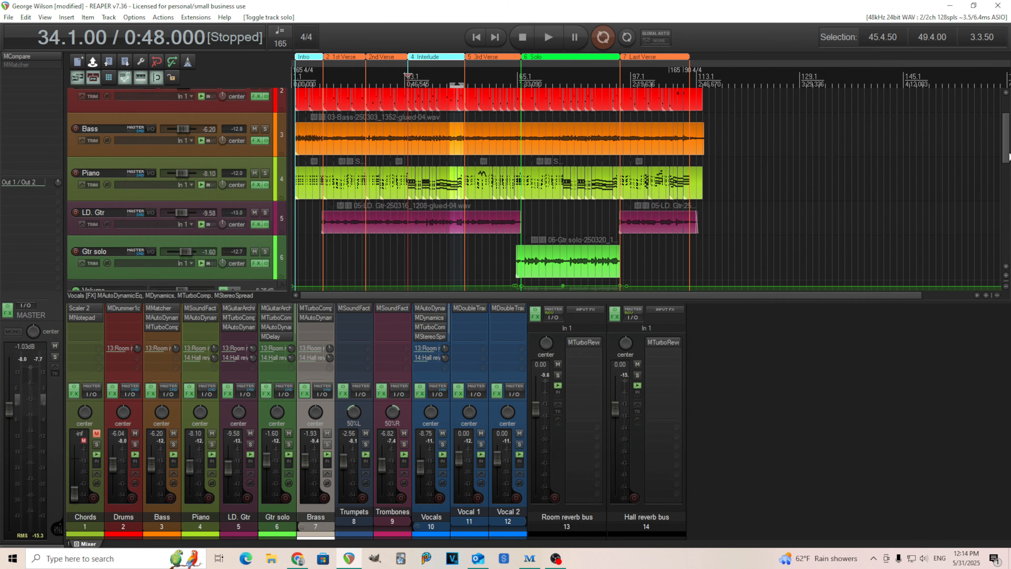
pyautogui.click(365, 72)
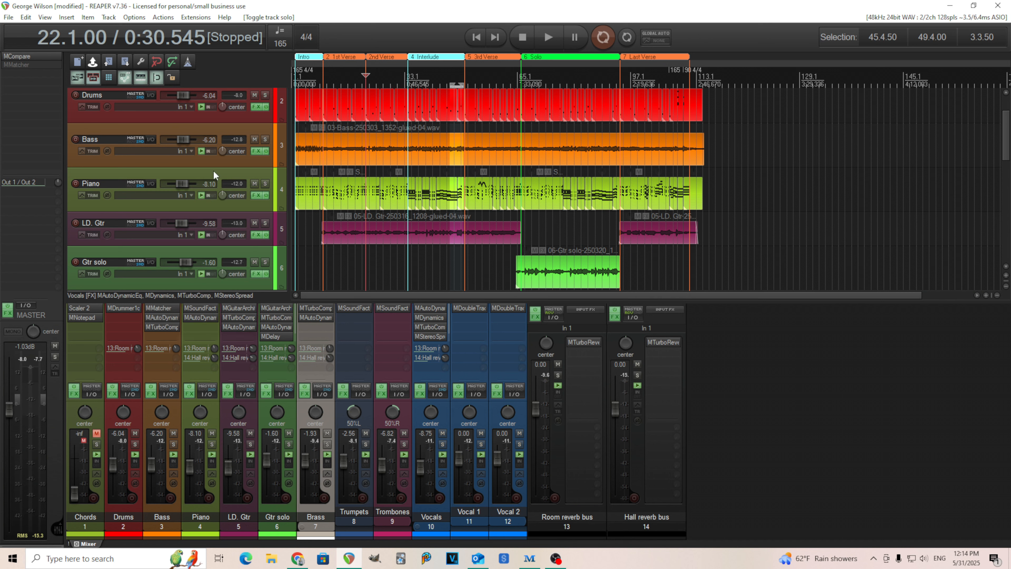
pyautogui.click(263, 139)
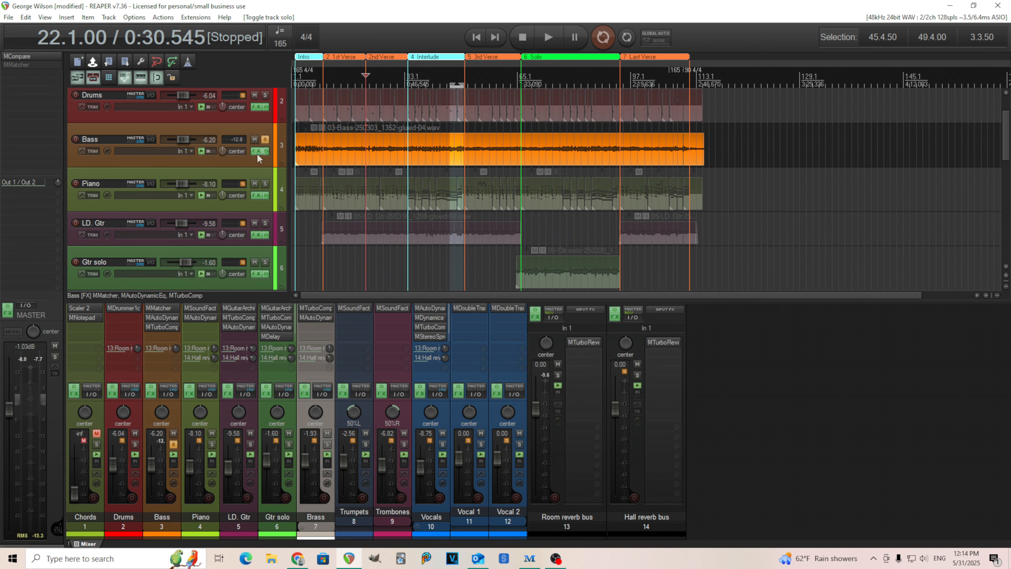
pyautogui.keyDown('shift'); pyautogui.click(164, 308); pyautogui.keyUp('shift')
pyautogui.keyDown('shift'); pyautogui.click(166, 315); pyautogui.keyUp('shift')
pyautogui.keyDown('shift'); pyautogui.click(167, 324); pyautogui.keyUp('shift')
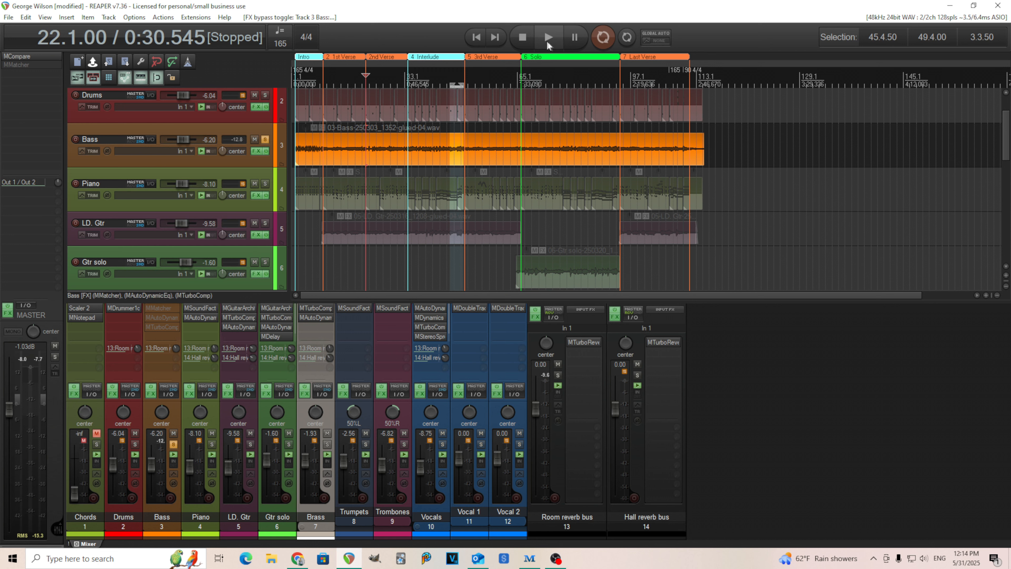
pyautogui.click(555, 41)
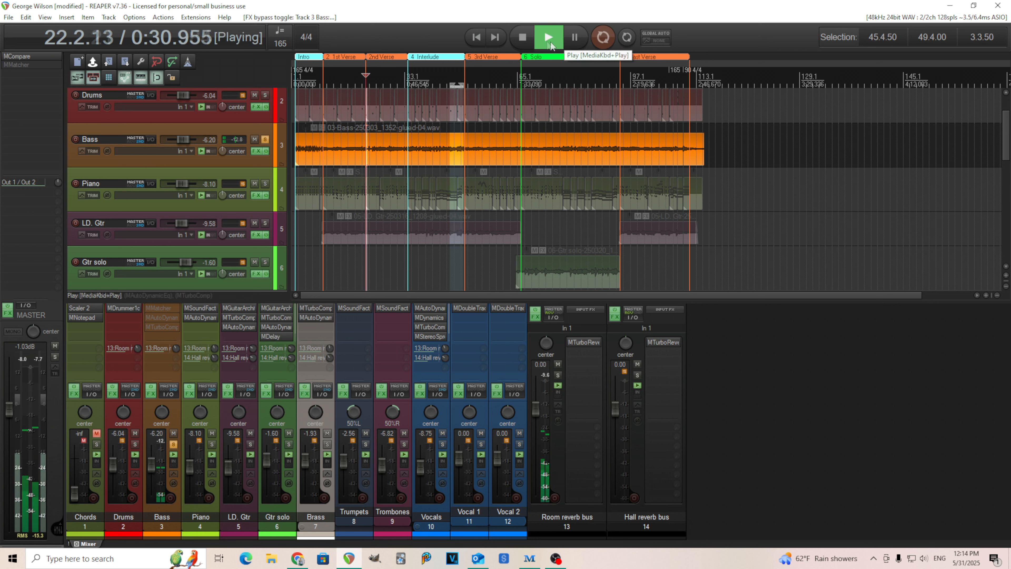
pyautogui.click(523, 38)
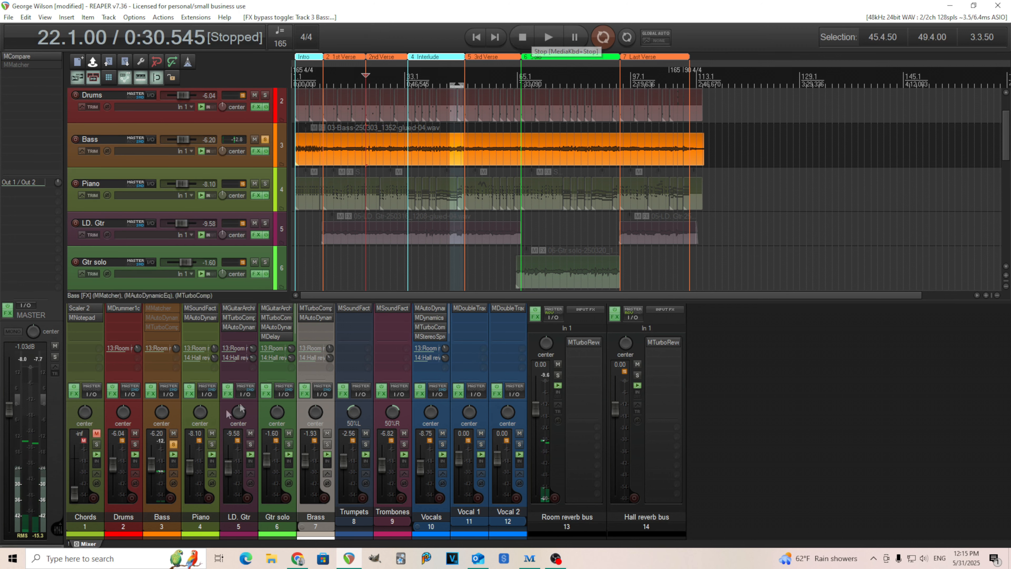
# Step: Re-enable MMatcher on the Bass track, play the soloed bass through it with the plugin window open, and stop playback
pyautogui.keyDown('shift'); pyautogui.click(160, 310); pyautogui.keyUp('shift')
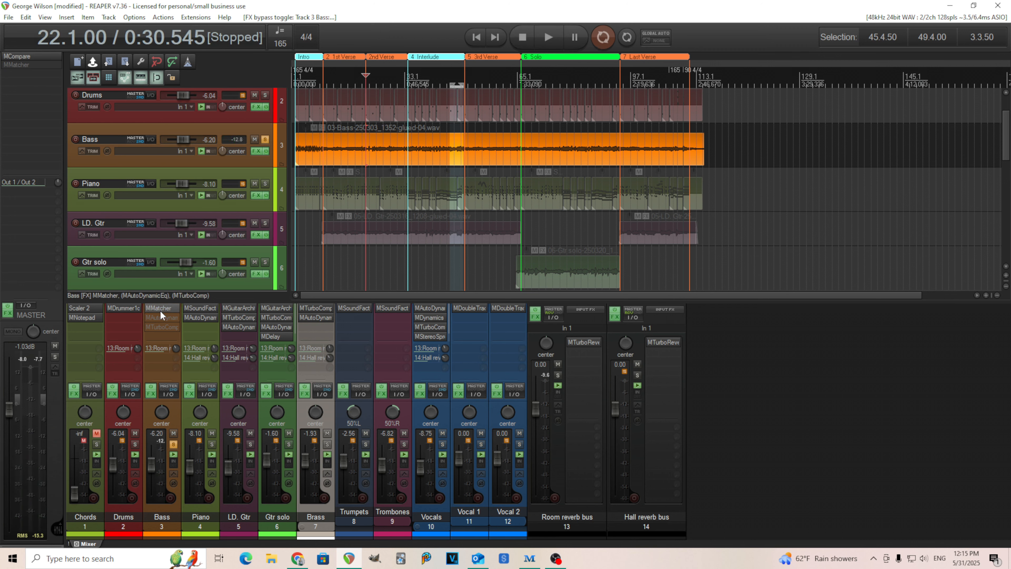
pyautogui.click(547, 37)
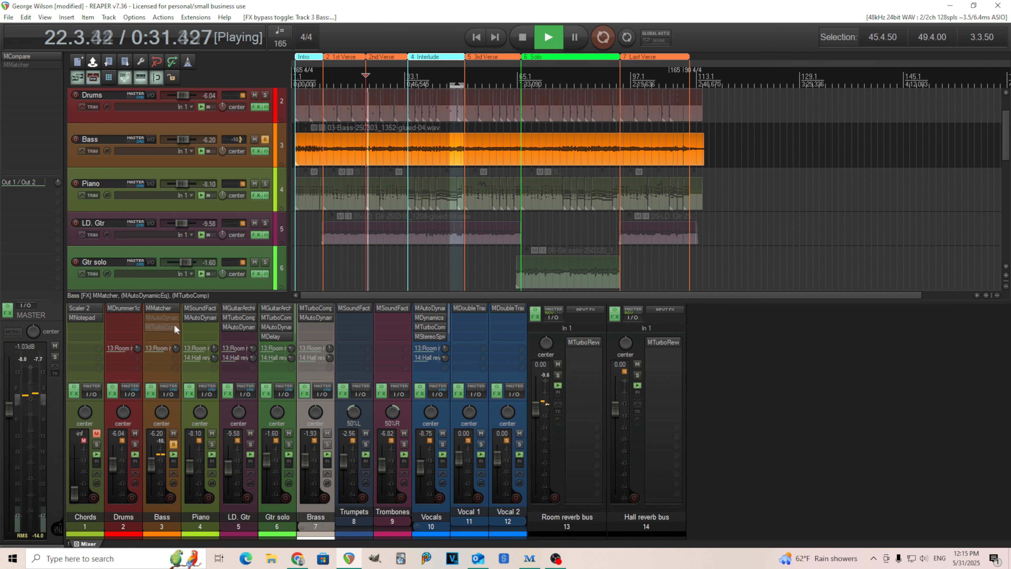
pyautogui.click(158, 309)
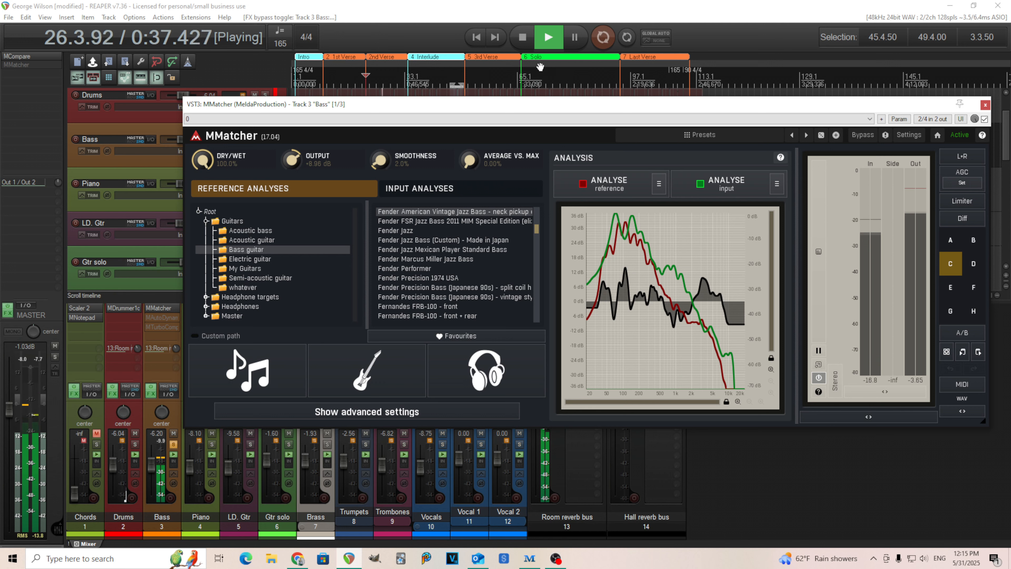
pyautogui.click(524, 42)
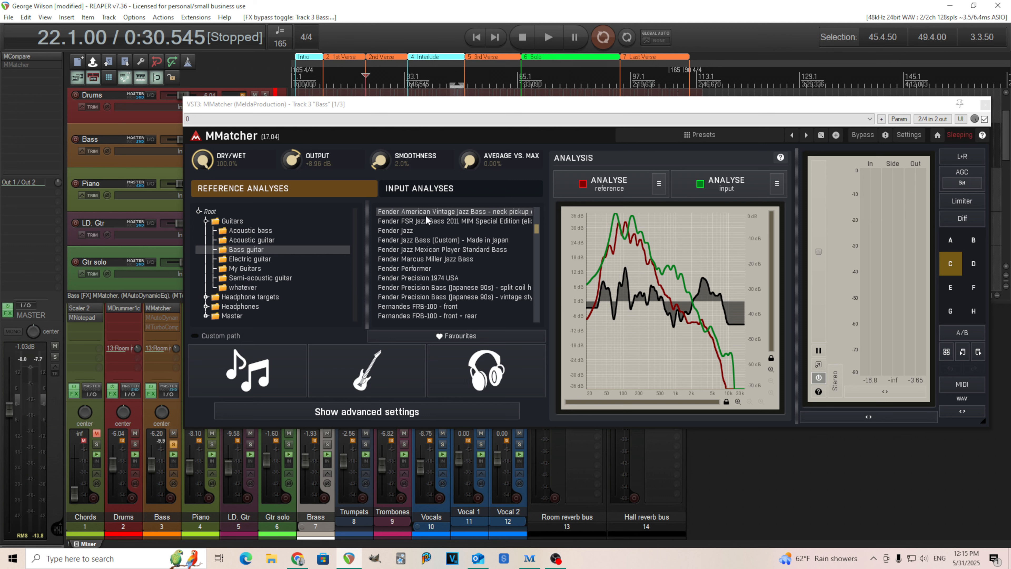
# Step: Compare MMatcher settings slots B, A and C on the soloed bass during playback, ending on C, stop playback and close the plugin
pyautogui.click(973, 242)
pyautogui.click(551, 38)
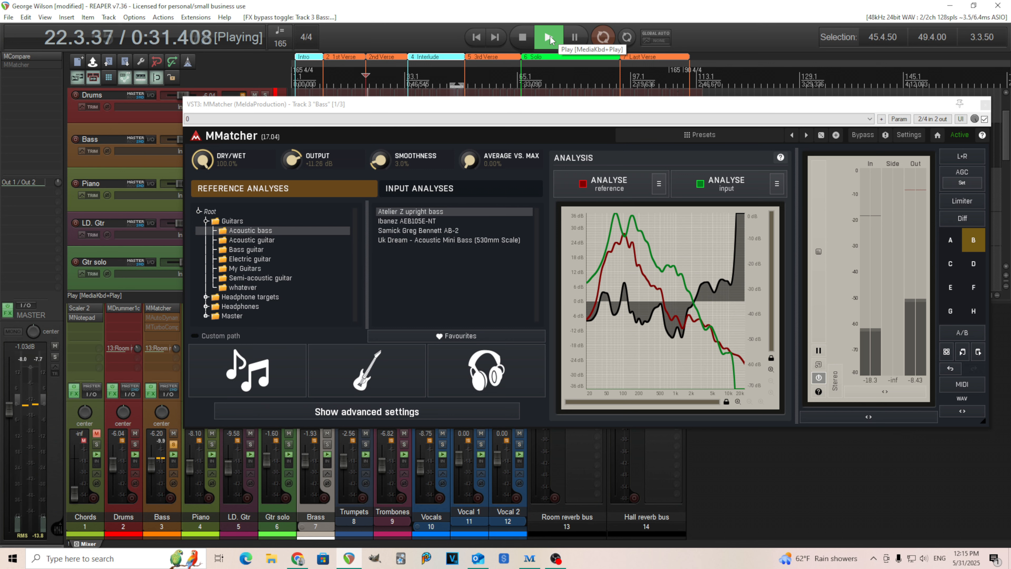
pyautogui.click(952, 249)
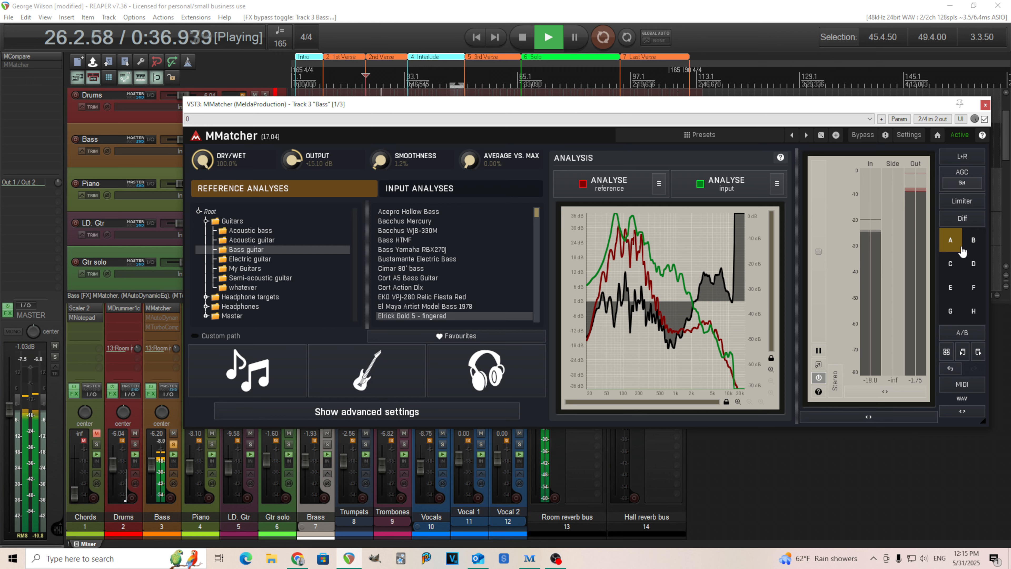
pyautogui.click(951, 264)
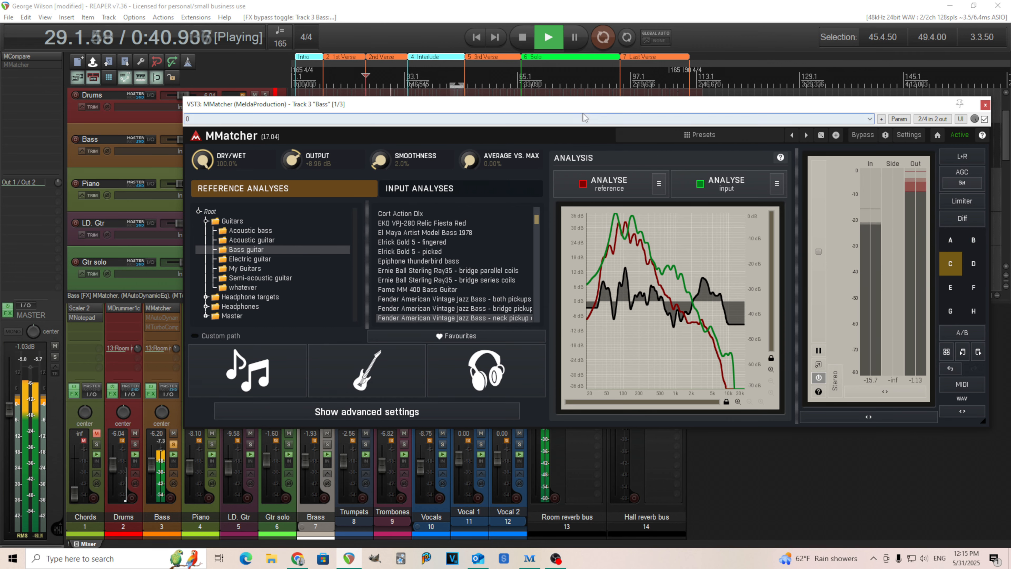
pyautogui.click(524, 45)
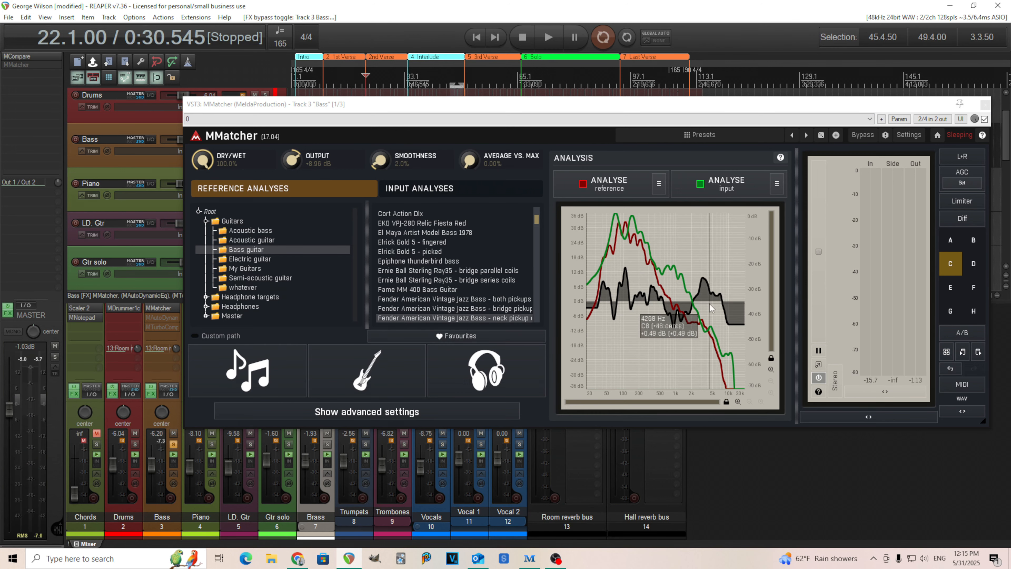
pyautogui.click(985, 106)
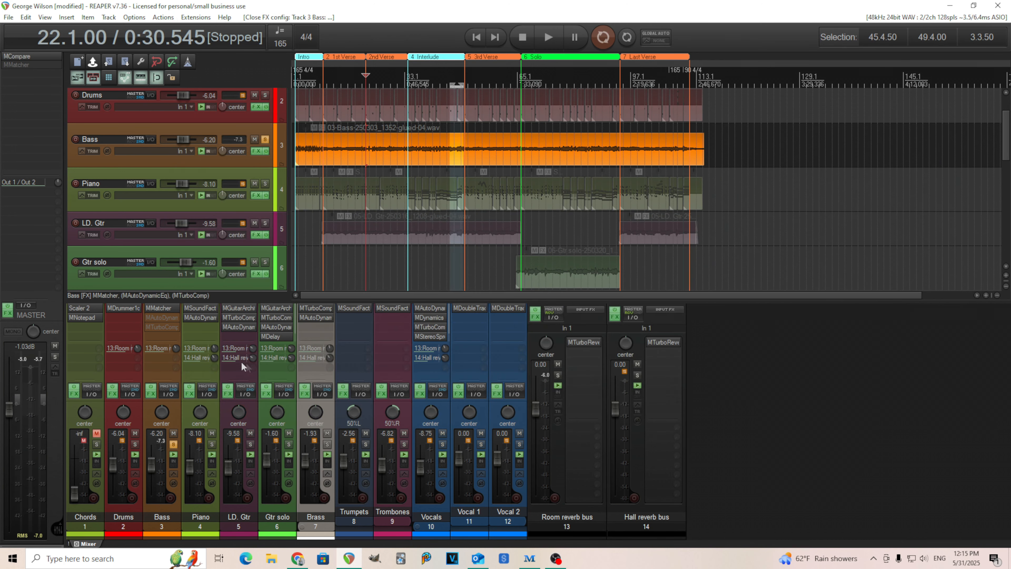
# Step: Re-enable MAutoDynamicEq on the Bass track, review its low-pass filter curve and close the plugin
pyautogui.keyDown('shift'); pyautogui.click(165, 320); pyautogui.keyUp('shift')
pyautogui.click(165, 319)
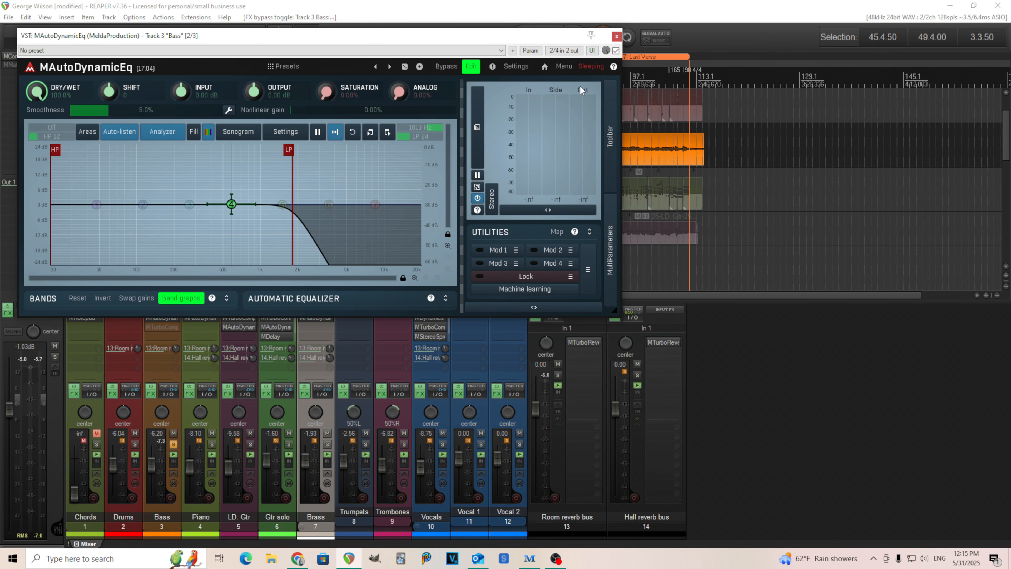
pyautogui.click(617, 37)
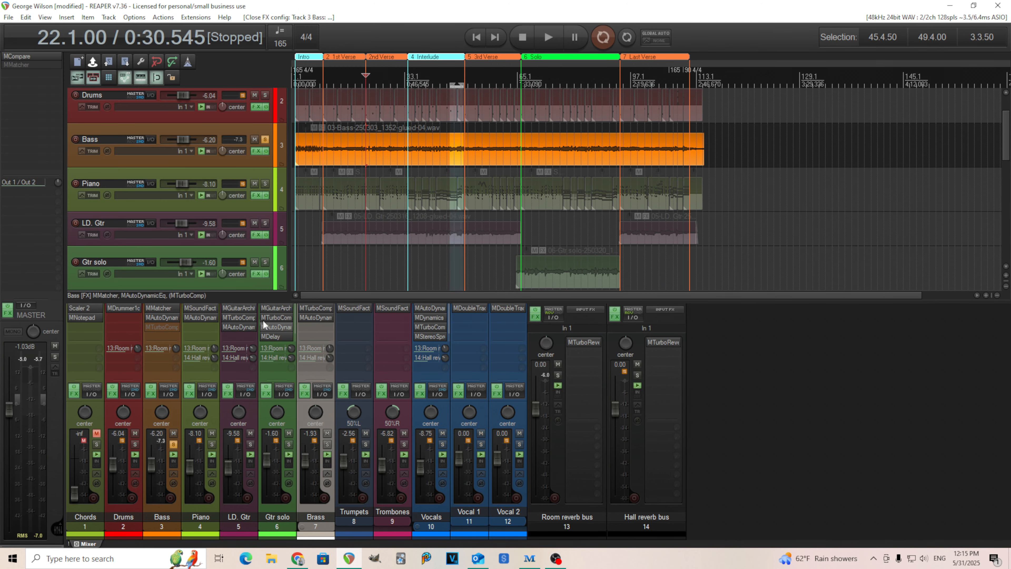
# Step: Re-enable MTurboComp on the Bass track, audition its MA2A compressor, close the plugin, stop playback and unsolo the bass
pyautogui.keyDown('shift'); pyautogui.click(162, 330); pyautogui.keyUp('shift')
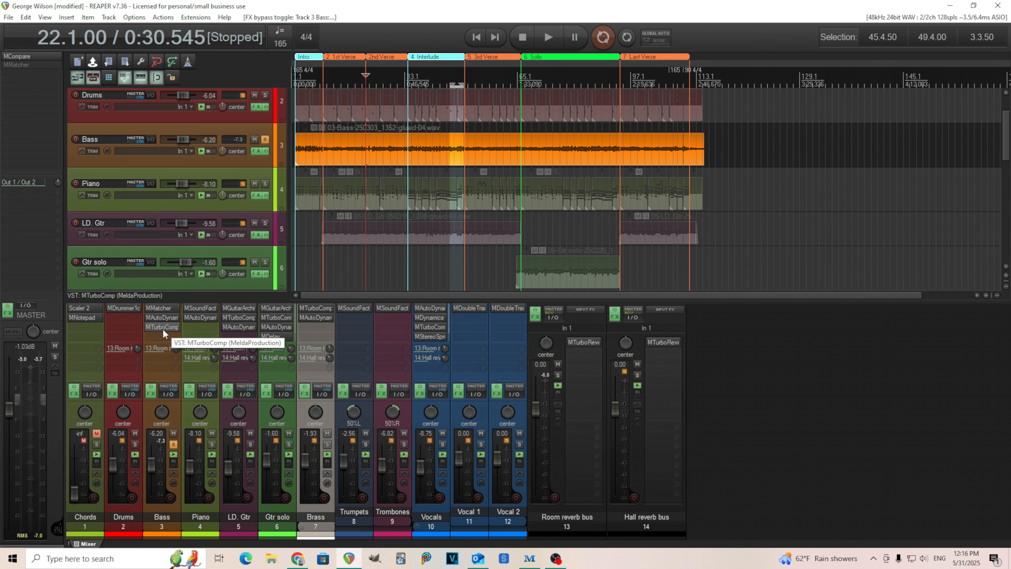
pyautogui.click(162, 329)
pyautogui.moveTo(425, 94); pyautogui.dragTo(550, 172)
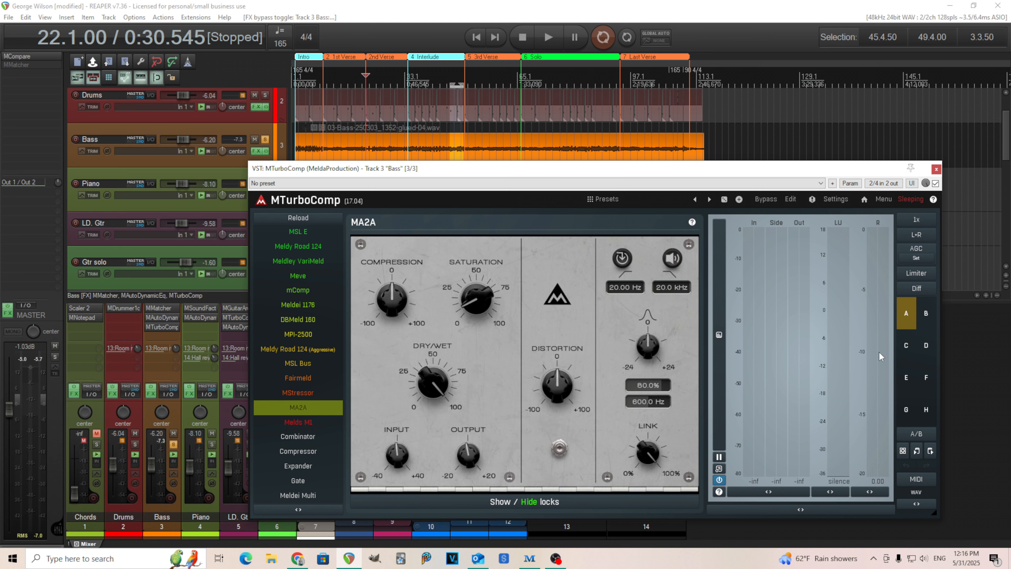
pyautogui.click(549, 37)
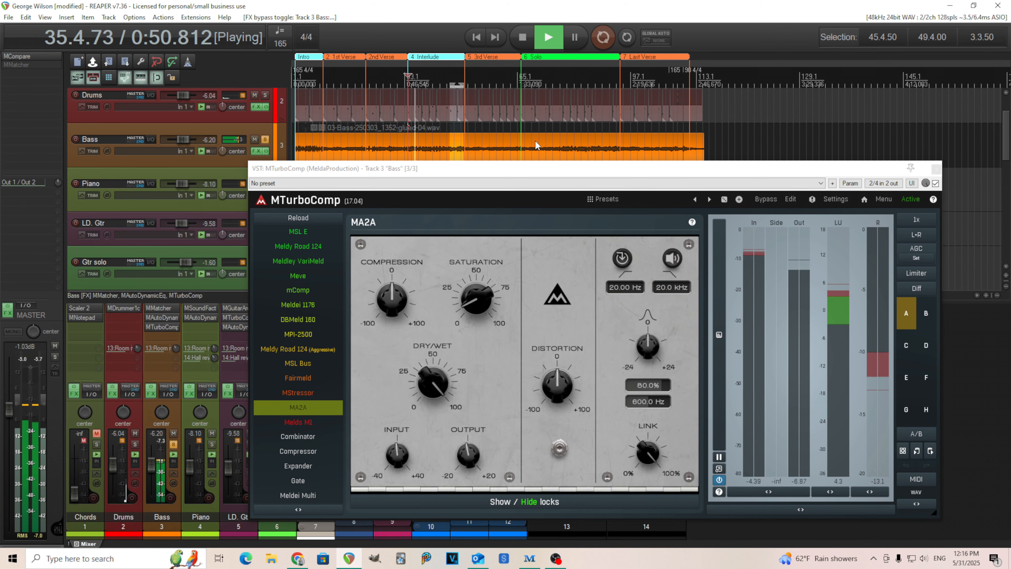
pyautogui.click(936, 170)
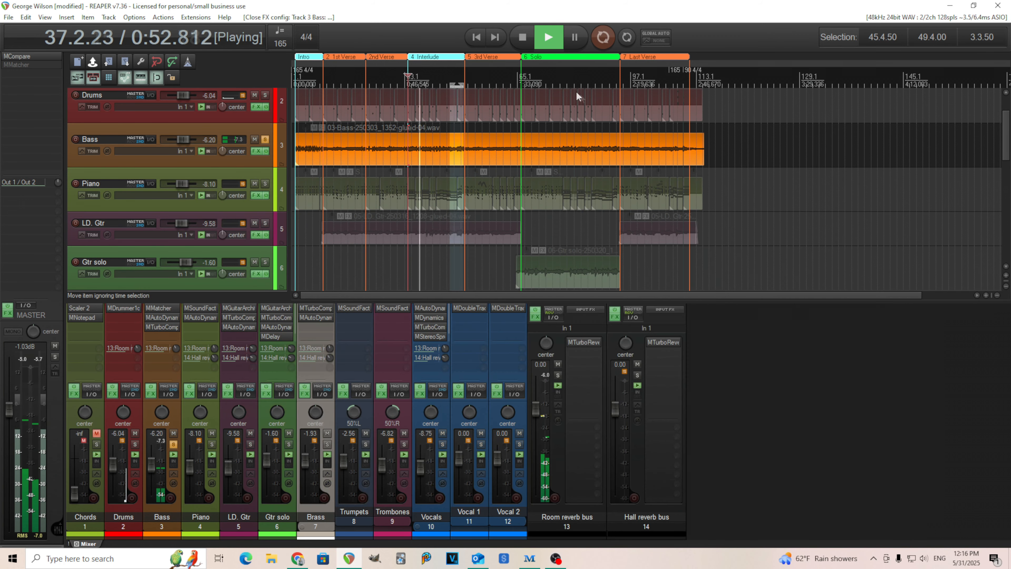
pyautogui.click(523, 37)
pyautogui.click(173, 444)
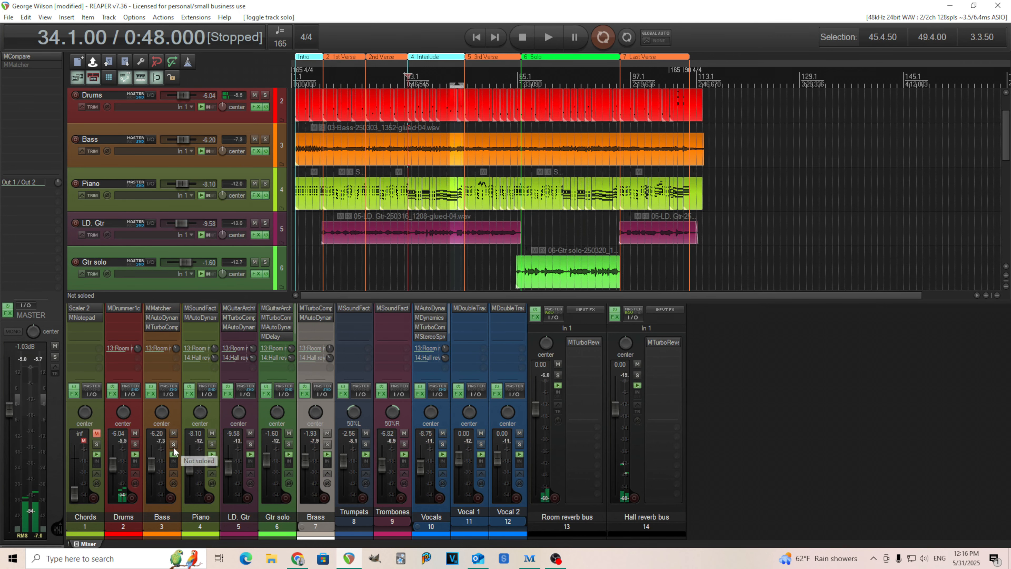
# Step: Check the Bass send to the Room reverb bus, and play the soloed bass with that bus muted and unmuted
pyautogui.click(159, 351)
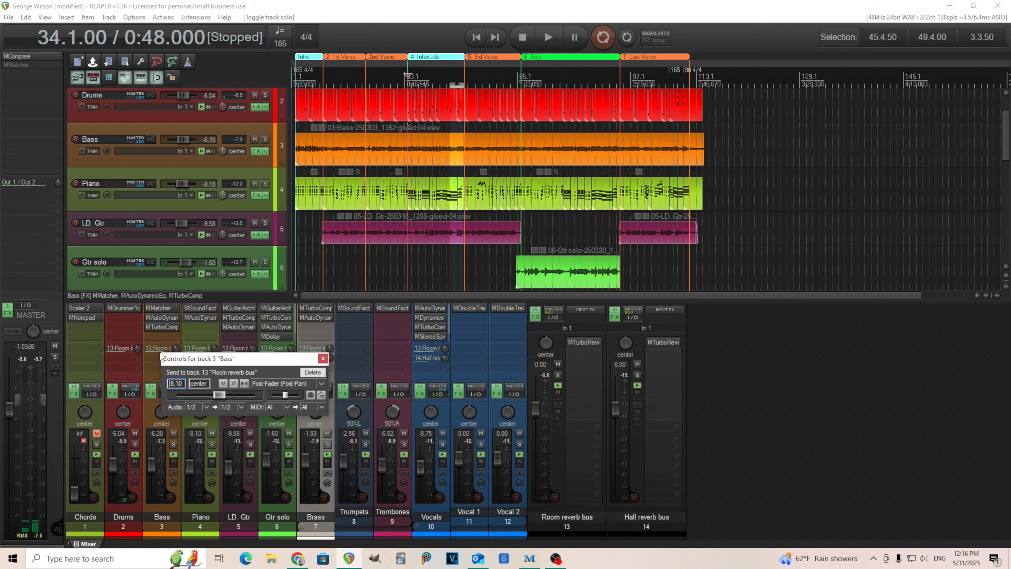
pyautogui.click(323, 358)
pyautogui.press('space')
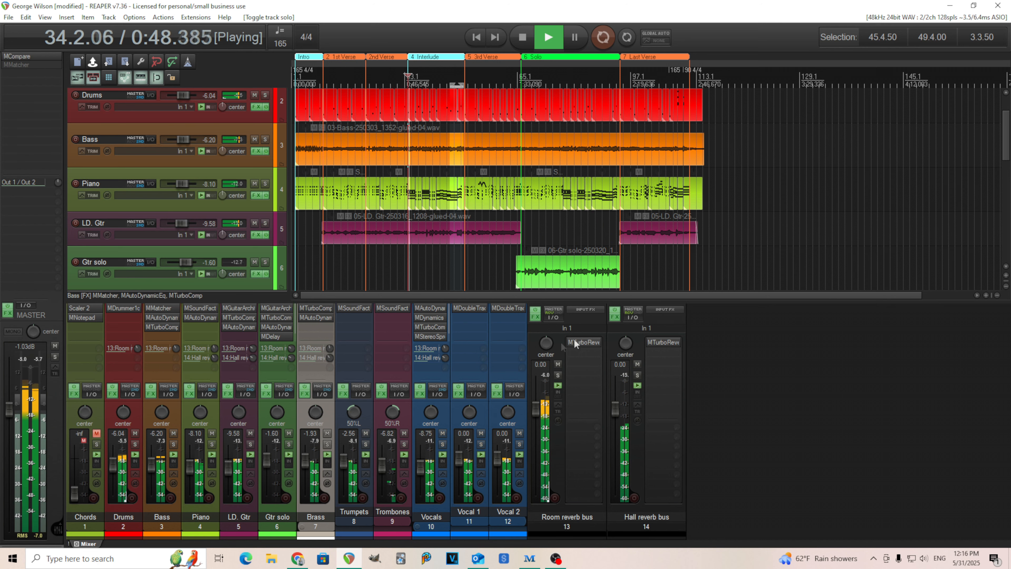
pyautogui.click(173, 444)
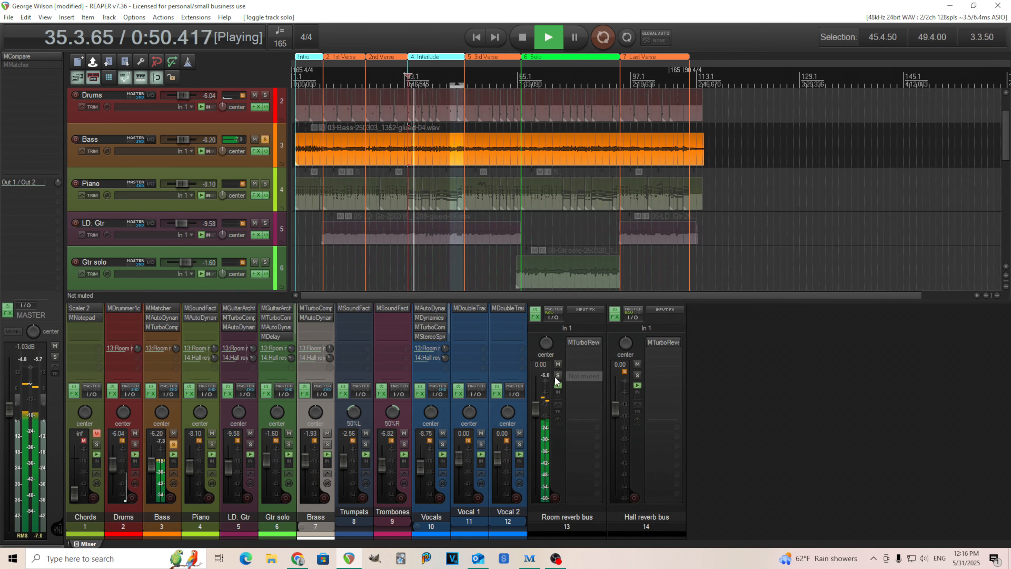
pyautogui.click(558, 364)
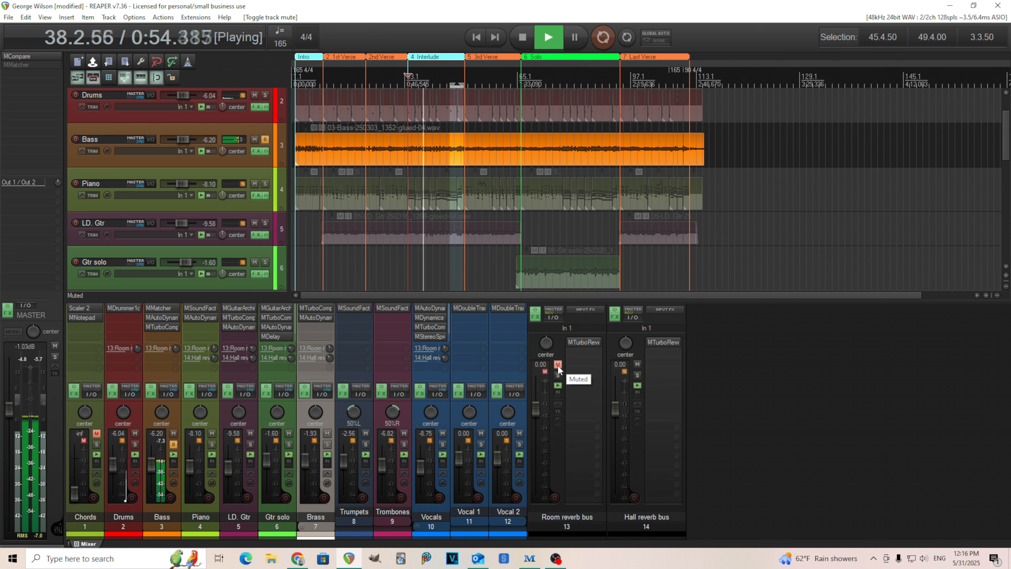
pyautogui.click(558, 365)
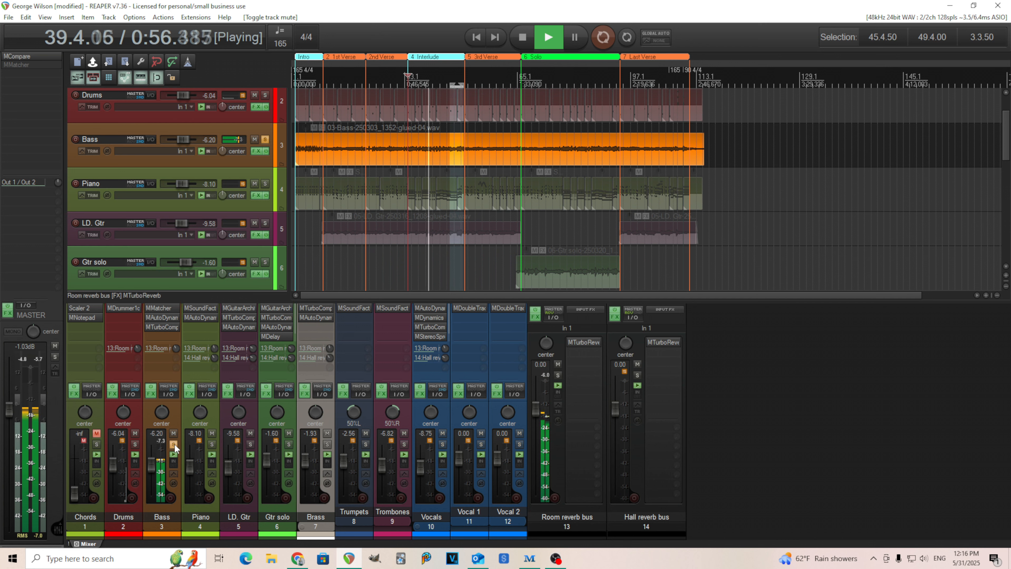
pyautogui.press('space')
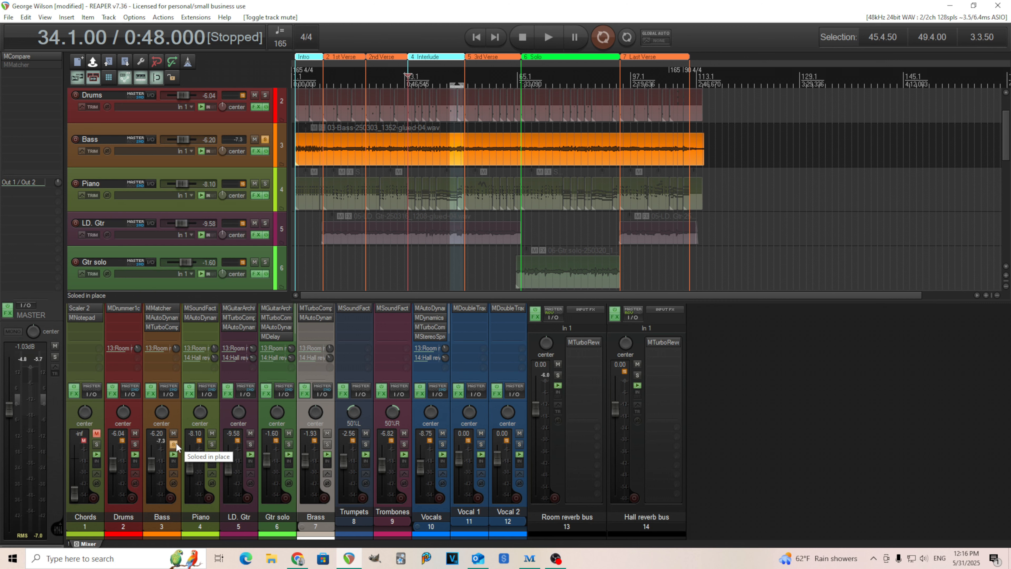
# Step: Review the Studio reverb settings of MTurboReverb on the Room reverb bus, close the plugin and unsolo the bass
pyautogui.click(584, 343)
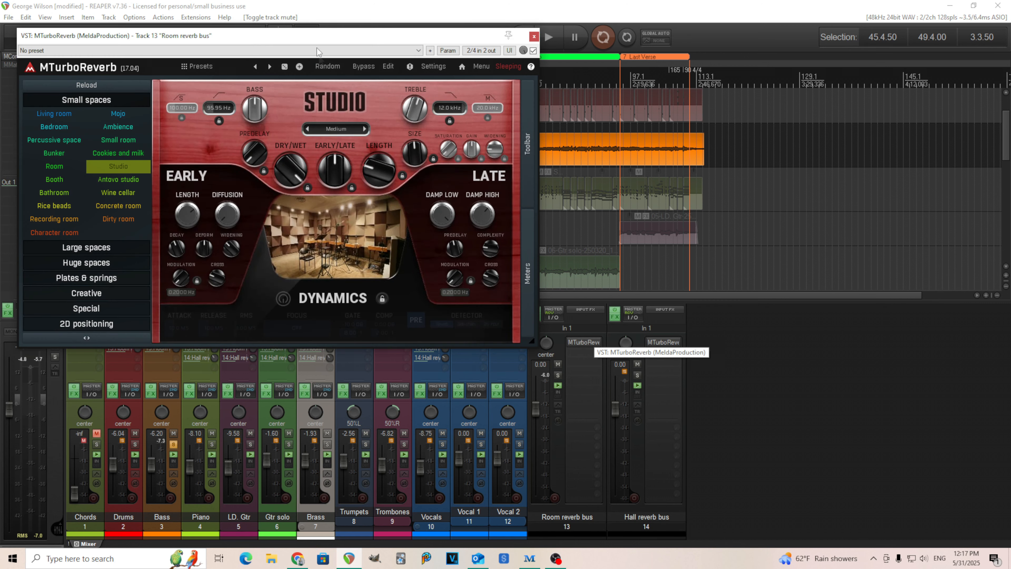
pyautogui.moveTo(306, 35); pyautogui.dragTo(454, 82)
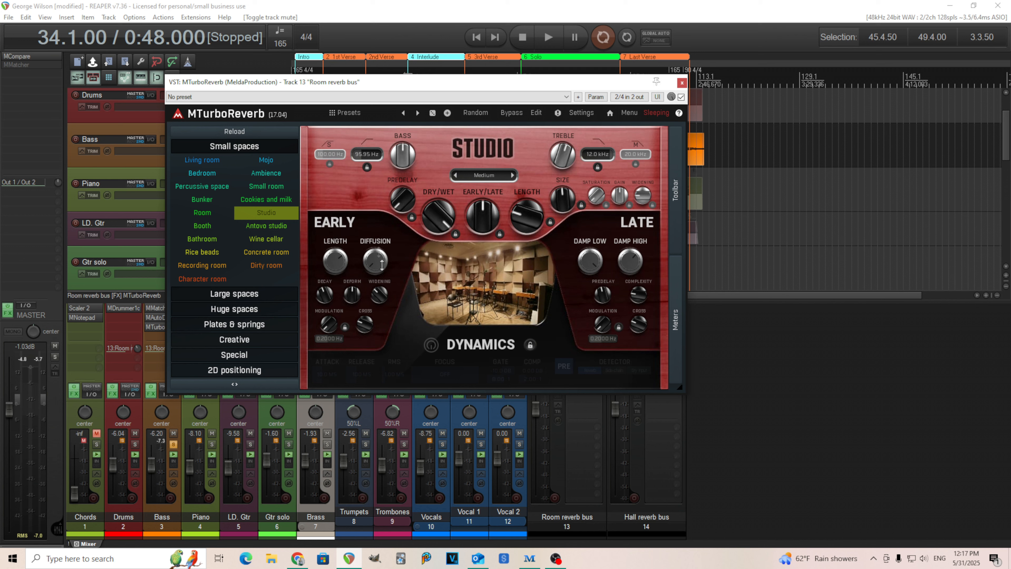
pyautogui.click(682, 83)
pyautogui.click(174, 444)
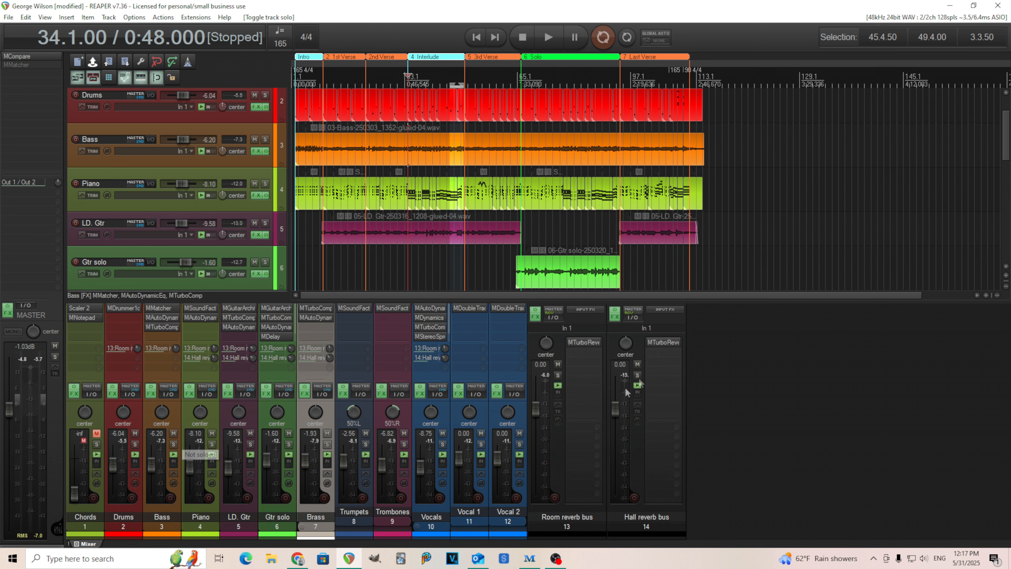
# Step: Review the Brichamber settings of MTurboReverb on the Hall reverb bus and close the plugin
pyautogui.click(670, 341)
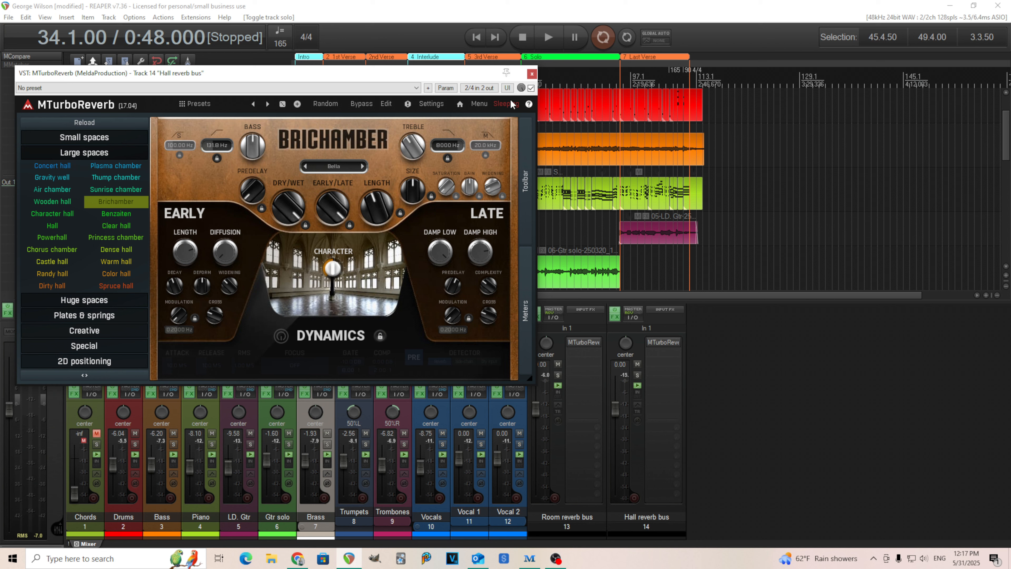
pyautogui.click(373, 204)
pyautogui.click(532, 73)
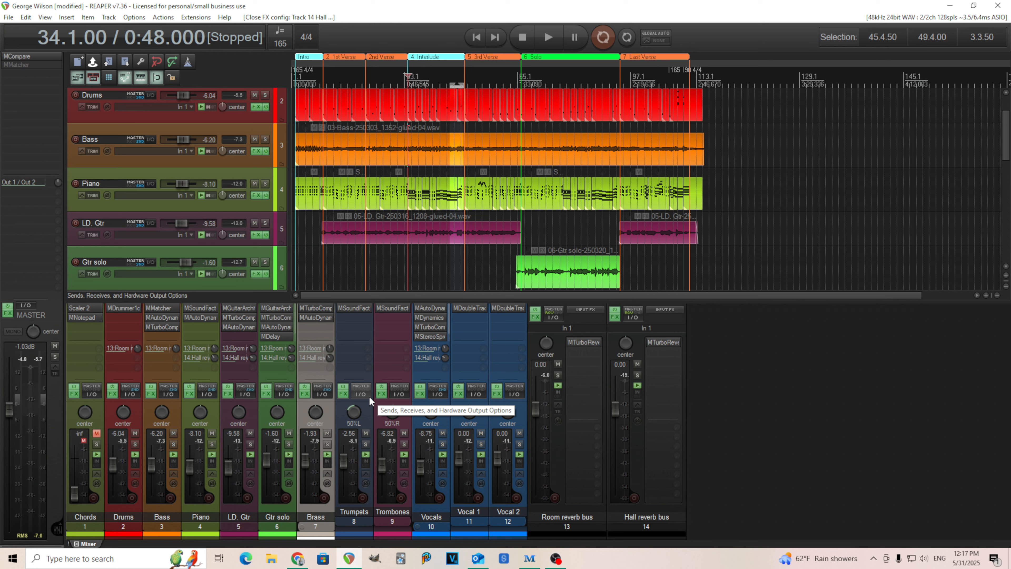
# Step: Solo the Brass track and start playback from bar 34, closing the Vocal 1 double tracker opened along the way
pyautogui.click(327, 445)
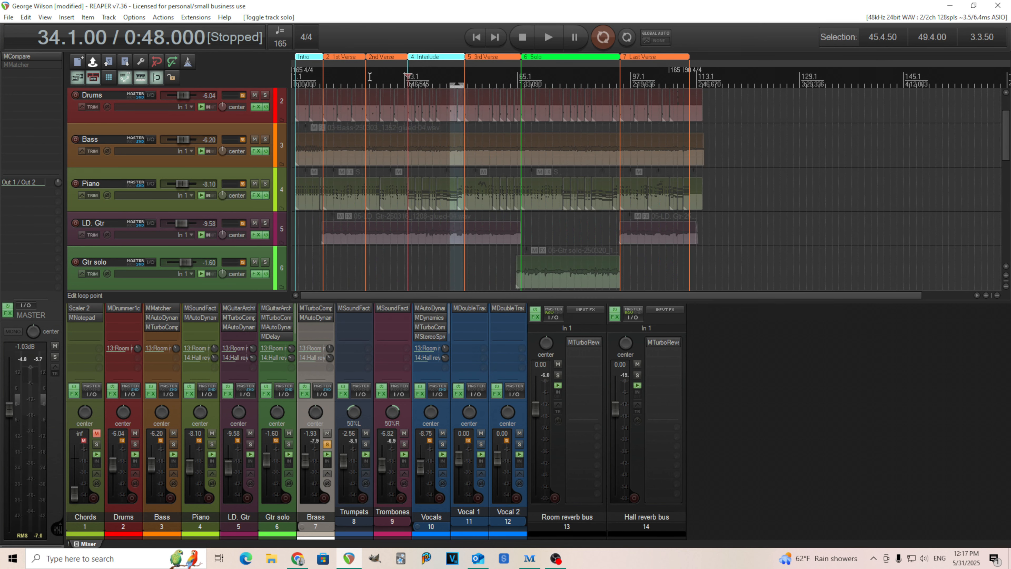
pyautogui.click(550, 38)
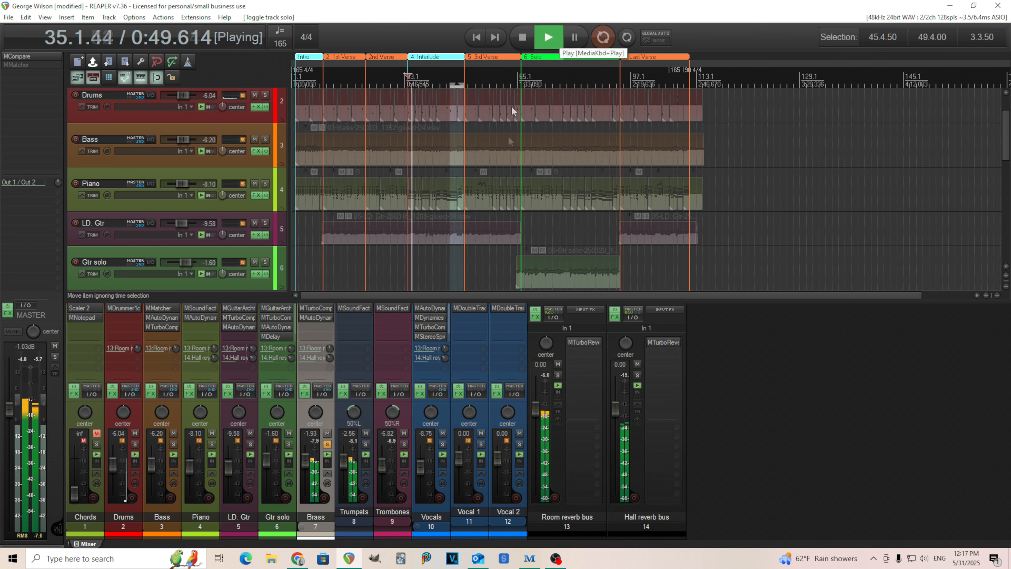
pyautogui.click(467, 305)
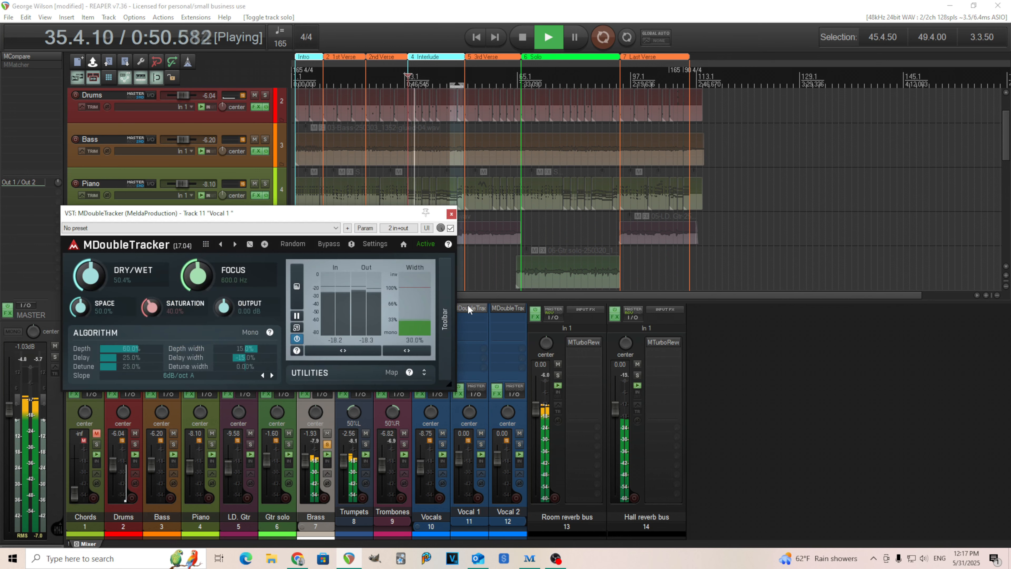
pyautogui.click(451, 215)
# Step: Review the Power Brass settings on the Trumpets and Trombones tracks, close both plugins and stop playback
pyautogui.click(355, 307)
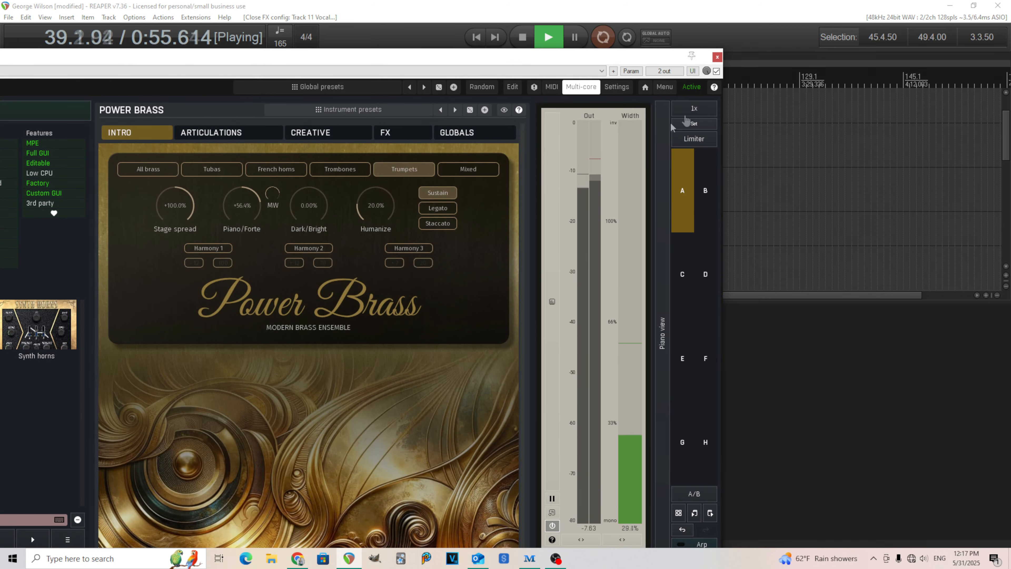
pyautogui.click(717, 57)
pyautogui.click(389, 307)
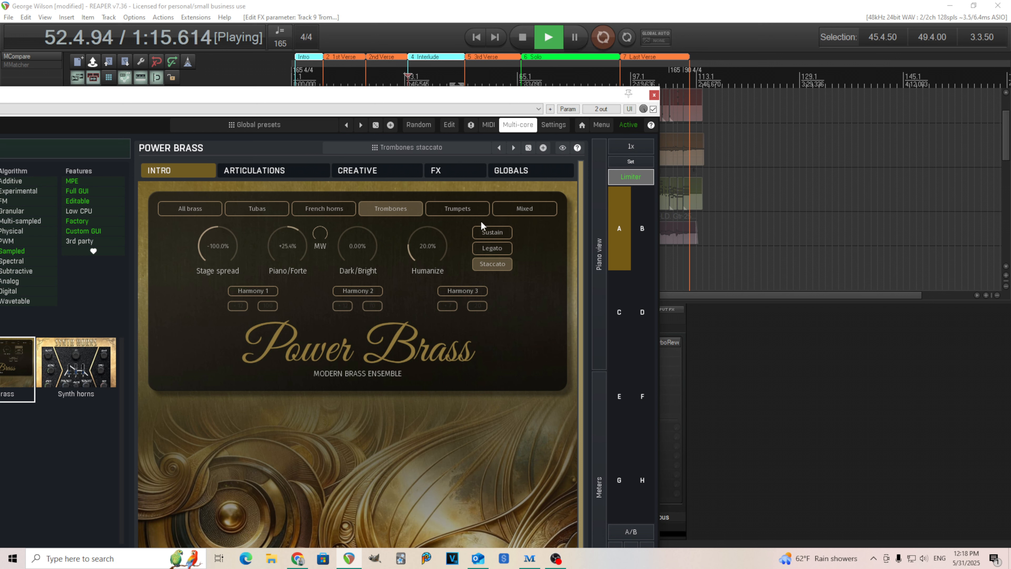
pyautogui.click(654, 94)
pyautogui.click(523, 37)
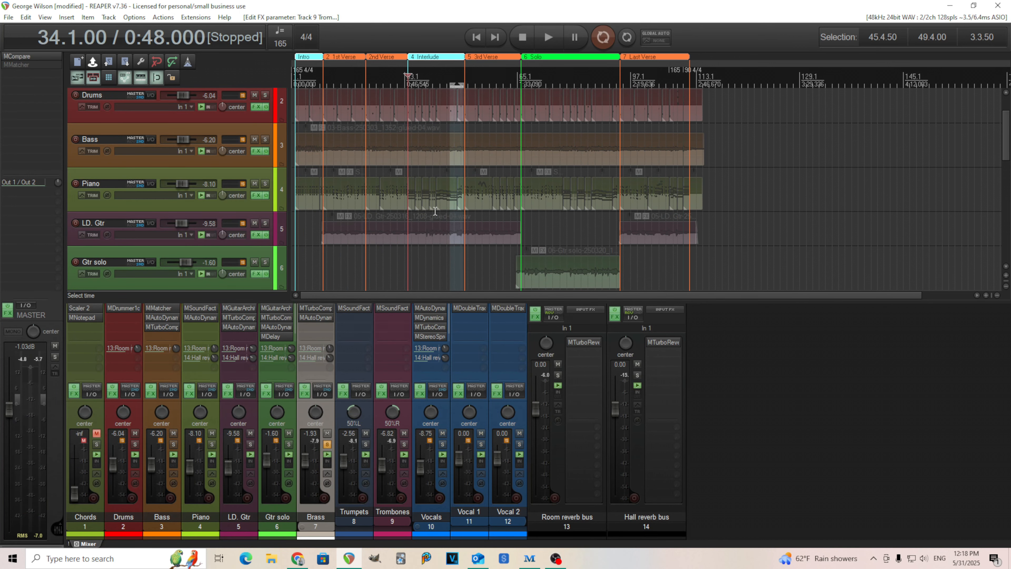
# Step: Open the Trombones item at bar 34 in the MIDI editor and bring its sustained notes and mod wheel ramp into view
pyautogui.moveTo(1008, 155); pyautogui.dragTo(1009, 213)
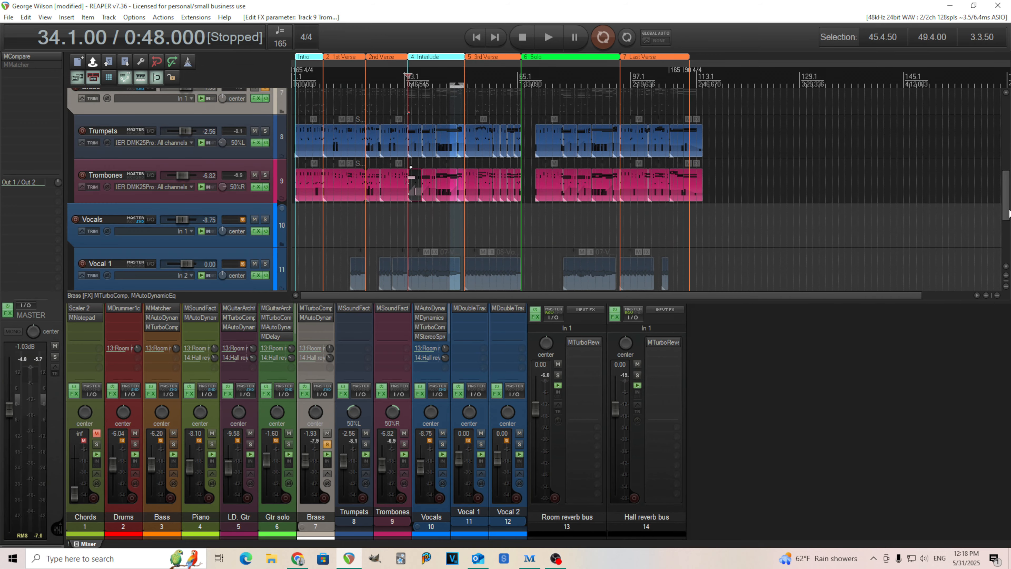
pyautogui.click(412, 179)
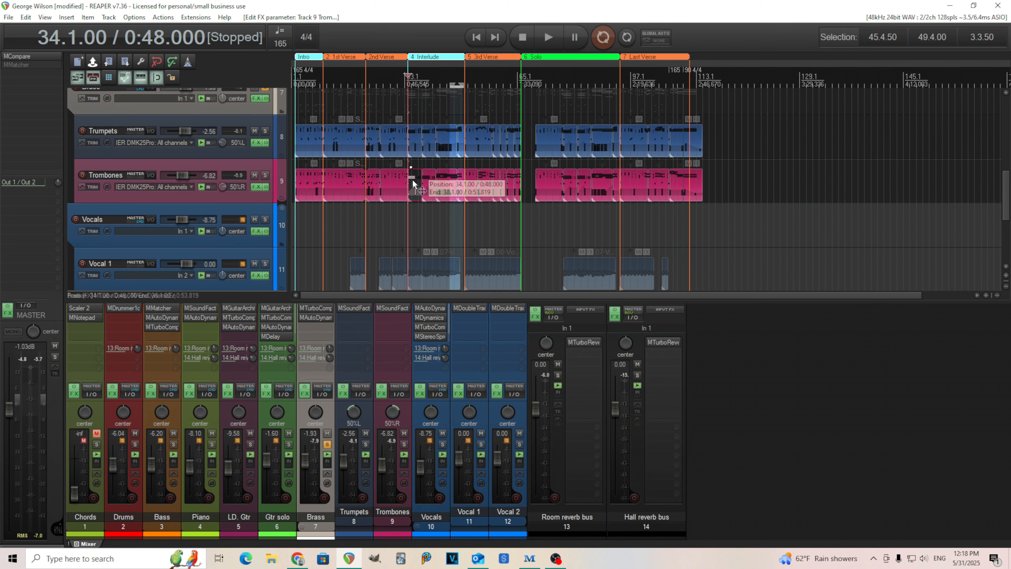
pyautogui.doubleClick(413, 179)
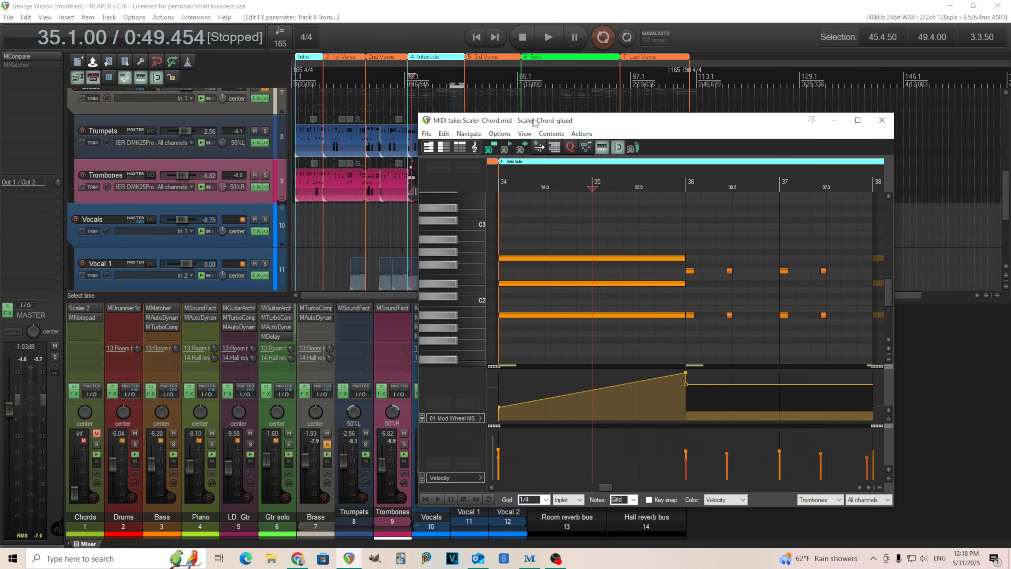
pyautogui.moveTo(534, 122); pyautogui.dragTo(567, 84)
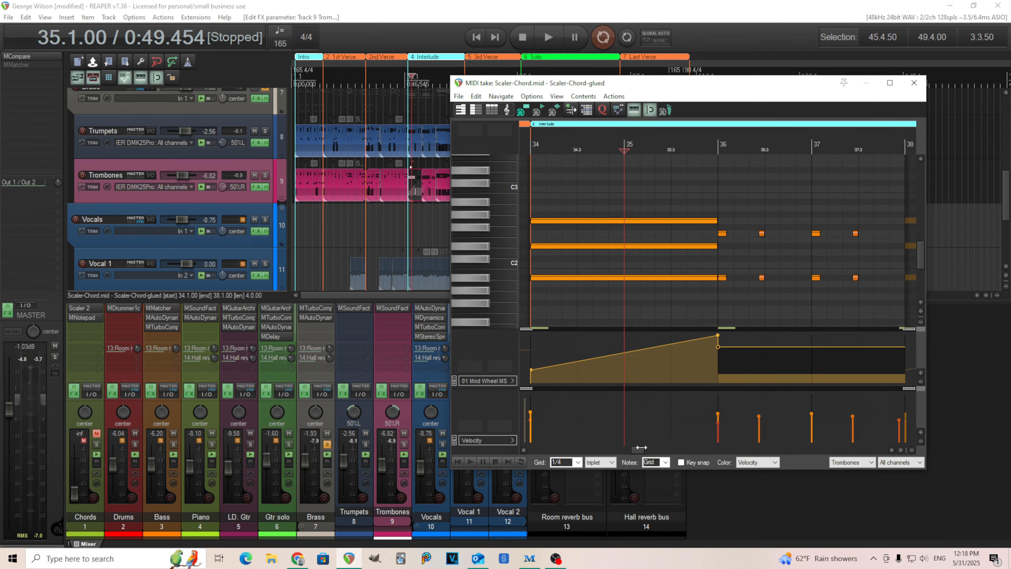
pyautogui.moveTo(638, 448)
pyautogui.mouseDown()
pyautogui.moveTo(647, 451)
pyautogui.moveTo(636, 451)
pyautogui.mouseUp()
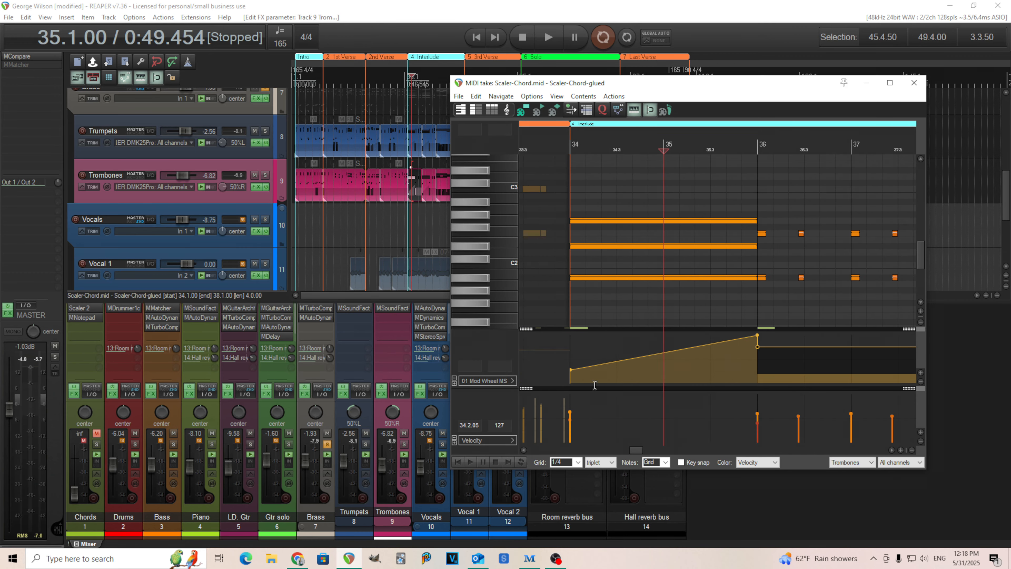
# Step: Play the Trombones mod wheel swell from bar 34 and stop playback
pyautogui.click(563, 144)
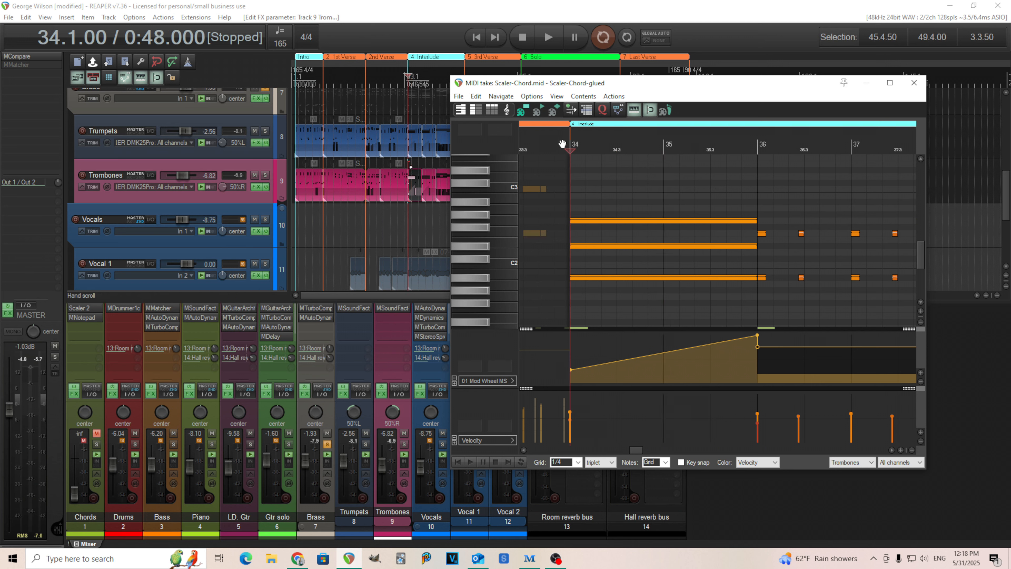
pyautogui.click(548, 37)
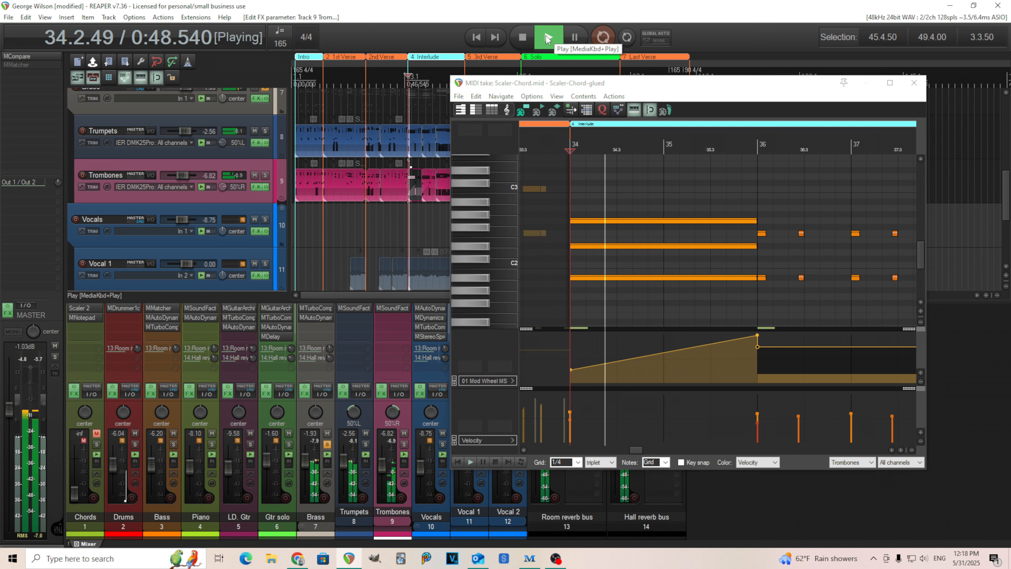
pyautogui.click(526, 34)
# Step: Show the Trombones item's low notes between C0 and C1, and play the passage while watching them
pyautogui.scroll(1, 921, 258)
pyautogui.moveTo(920, 254); pyautogui.dragTo(921, 276)
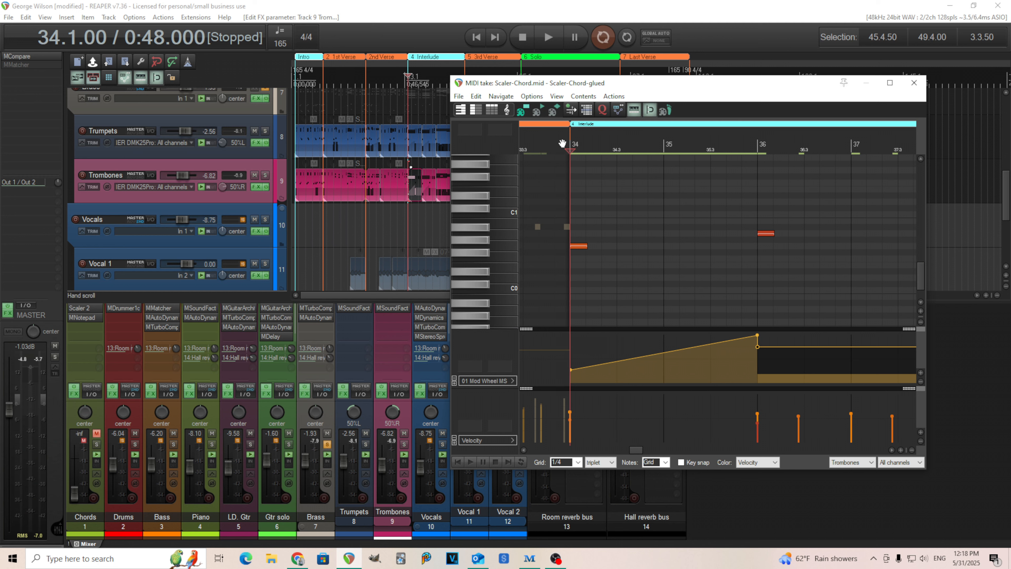
pyautogui.press('space')
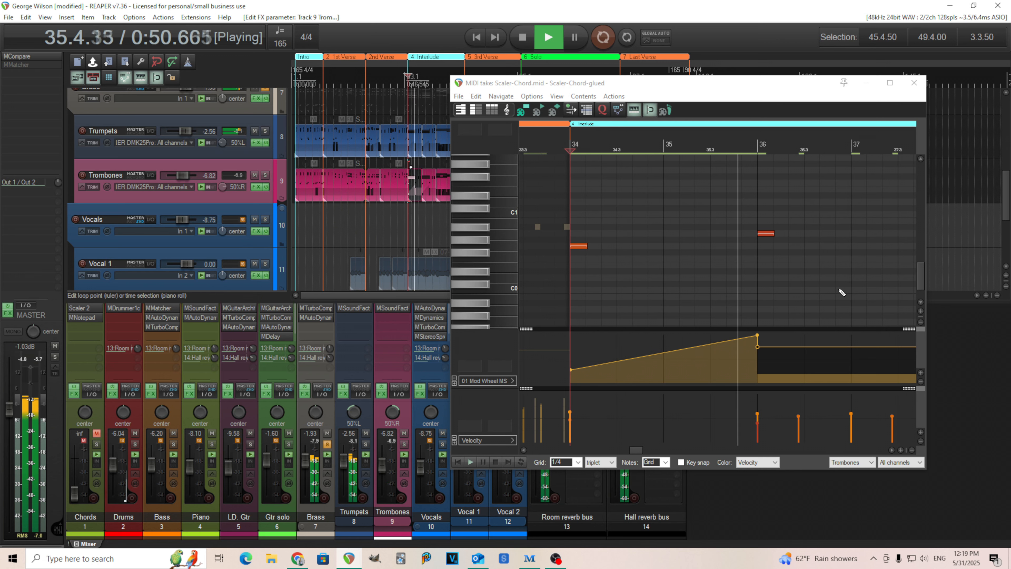
pyautogui.click(522, 38)
# Step: Make the preceding Trombones item active, play its notes from bar 33 twice, and close the MIDI editor
pyautogui.click(537, 226)
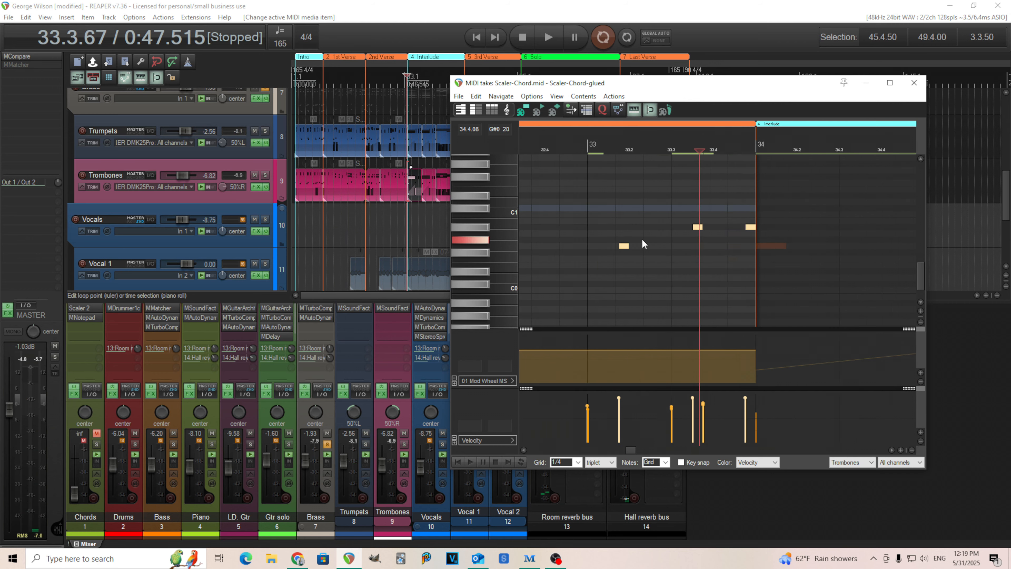
pyautogui.click(589, 144)
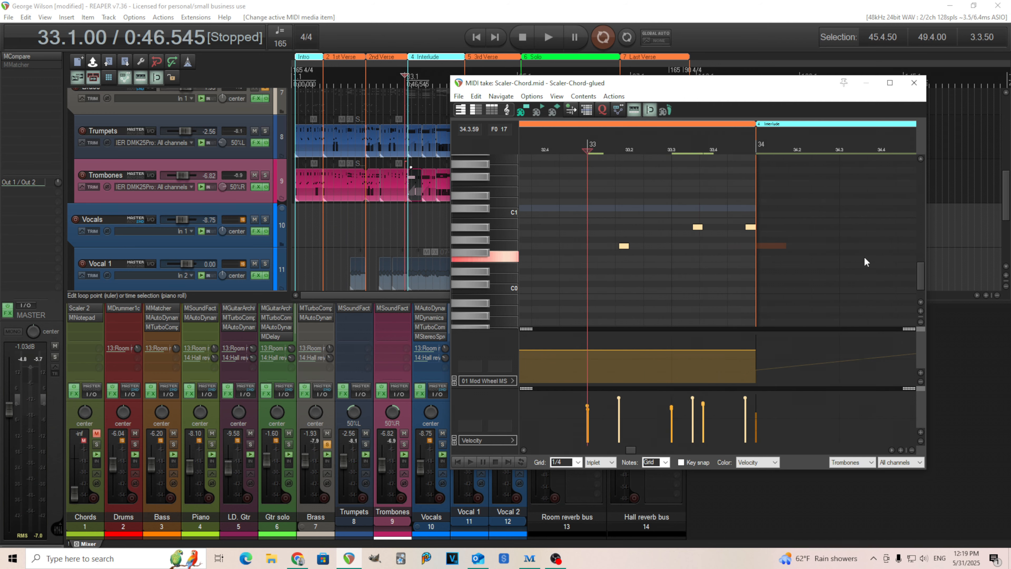
pyautogui.moveTo(922, 279)
pyautogui.mouseDown()
pyautogui.moveTo(922, 252)
pyautogui.moveTo(923, 265)
pyautogui.mouseUp()
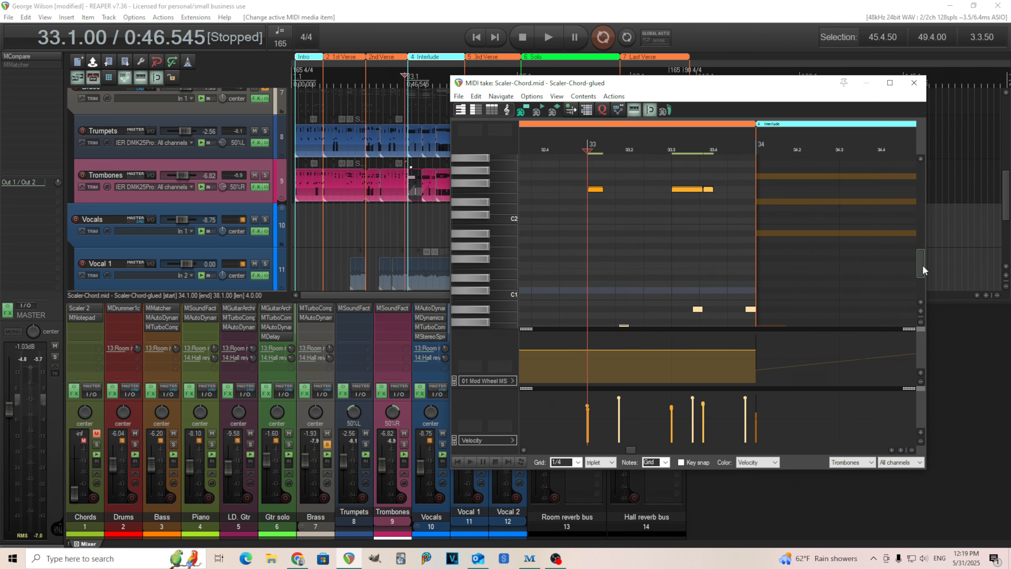
pyautogui.click(545, 37)
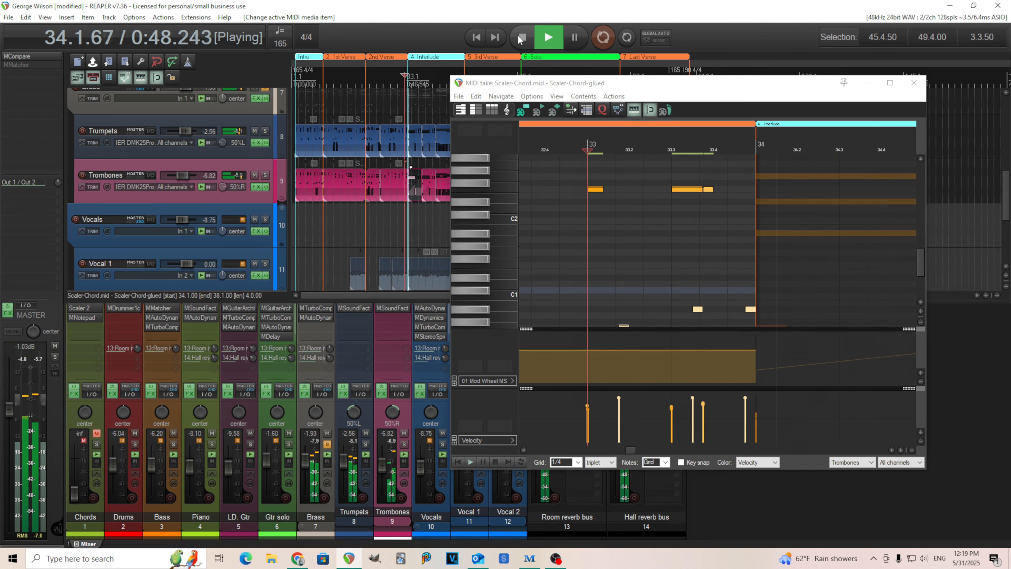
pyautogui.click(518, 37)
pyautogui.click(551, 40)
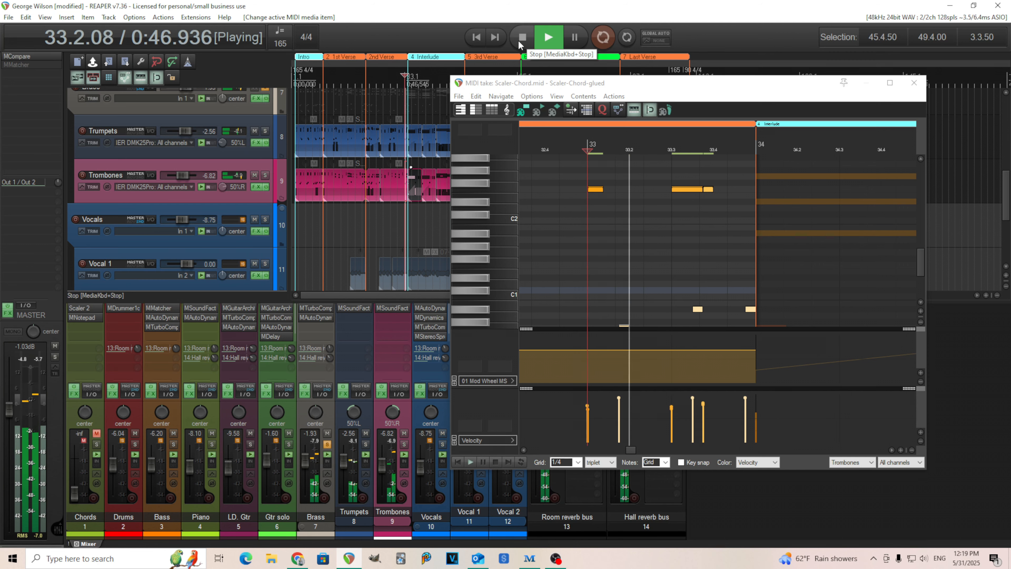
pyautogui.click(518, 39)
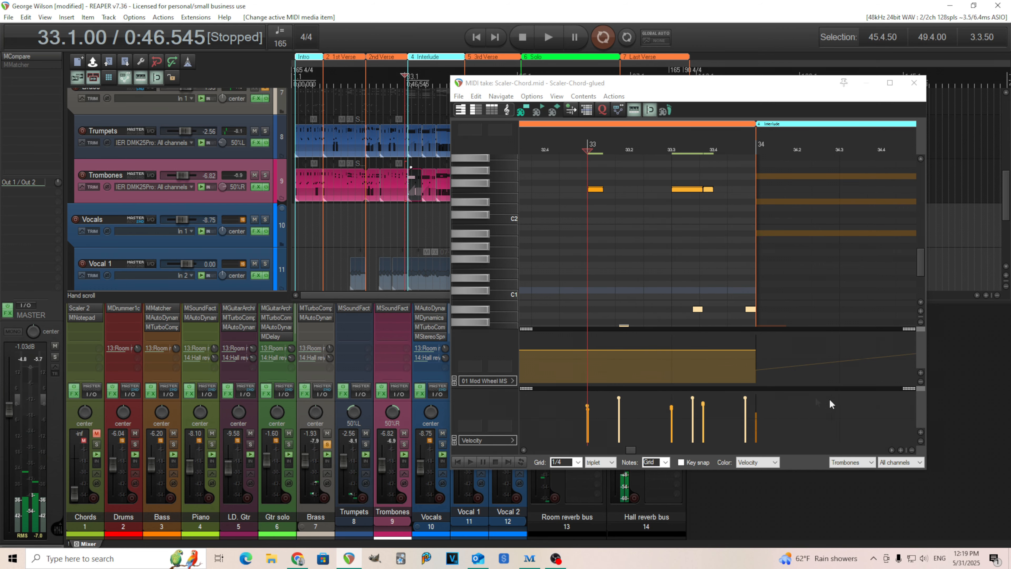
pyautogui.click(914, 82)
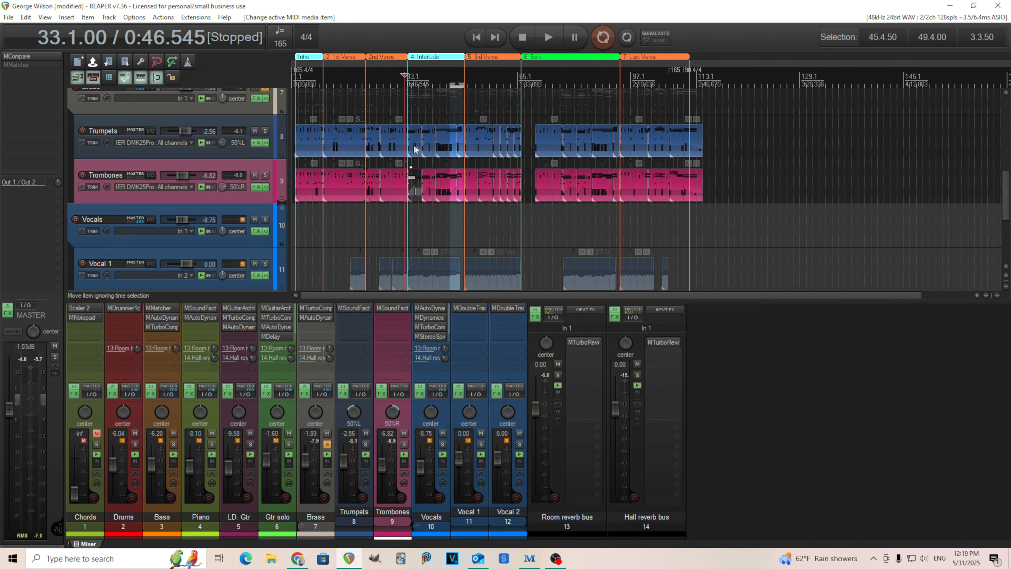
# Step: Open the Trumpets item at bar 48 in the MIDI editor, play its chords from bar 48 and stop playback
pyautogui.click(454, 114)
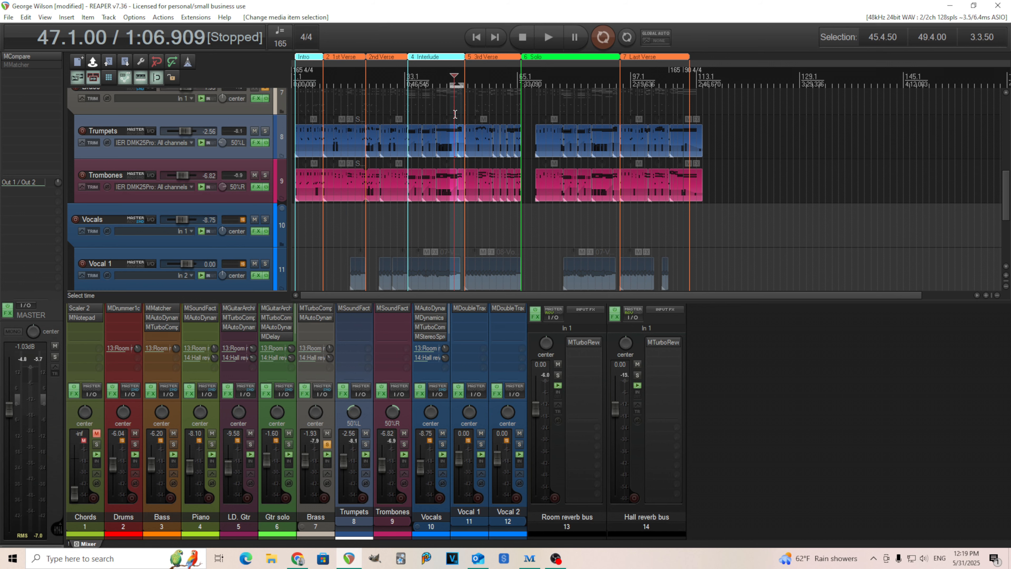
pyautogui.doubleClick(460, 138)
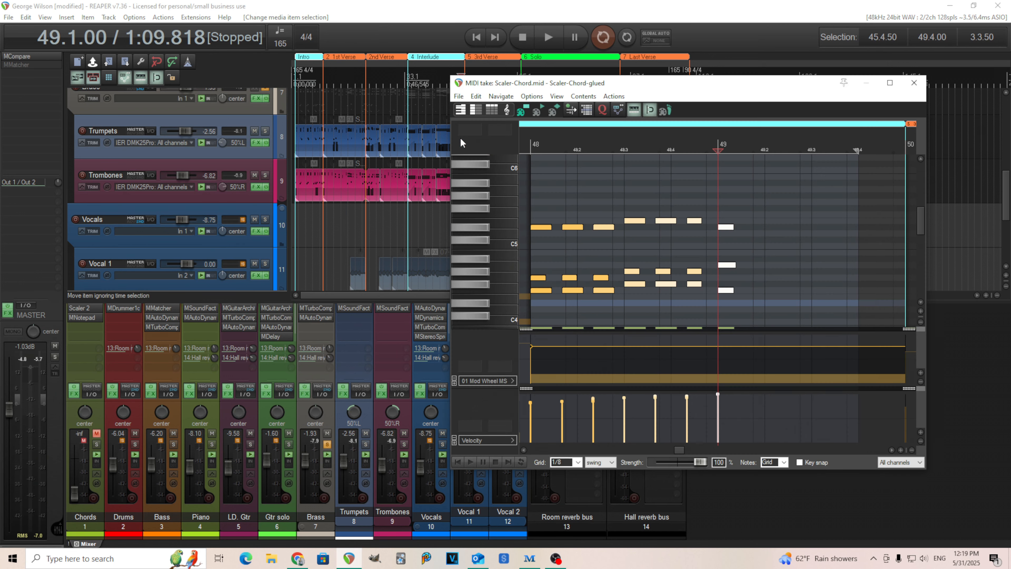
pyautogui.scroll(-3, 924, 238)
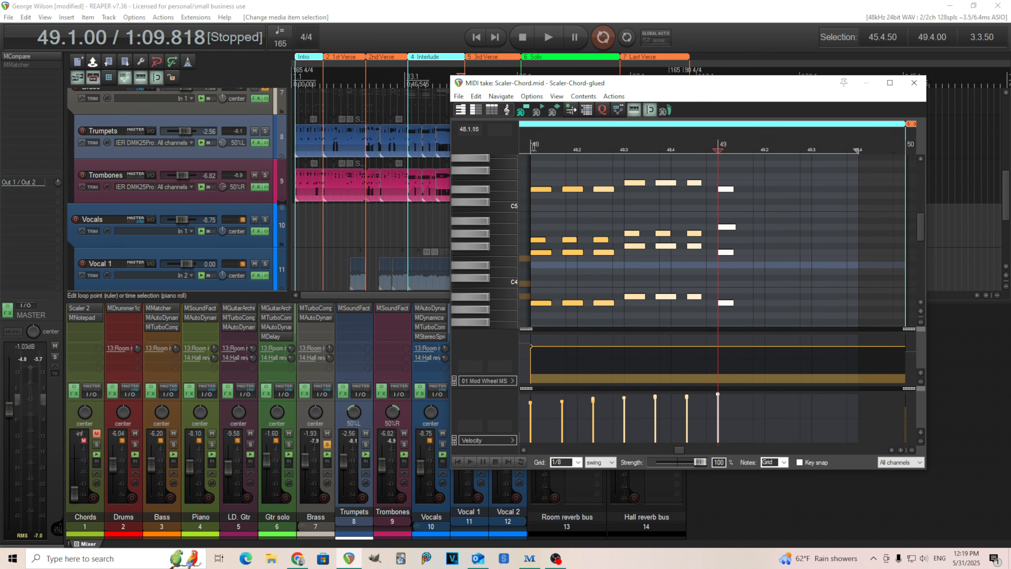
pyautogui.click(525, 145)
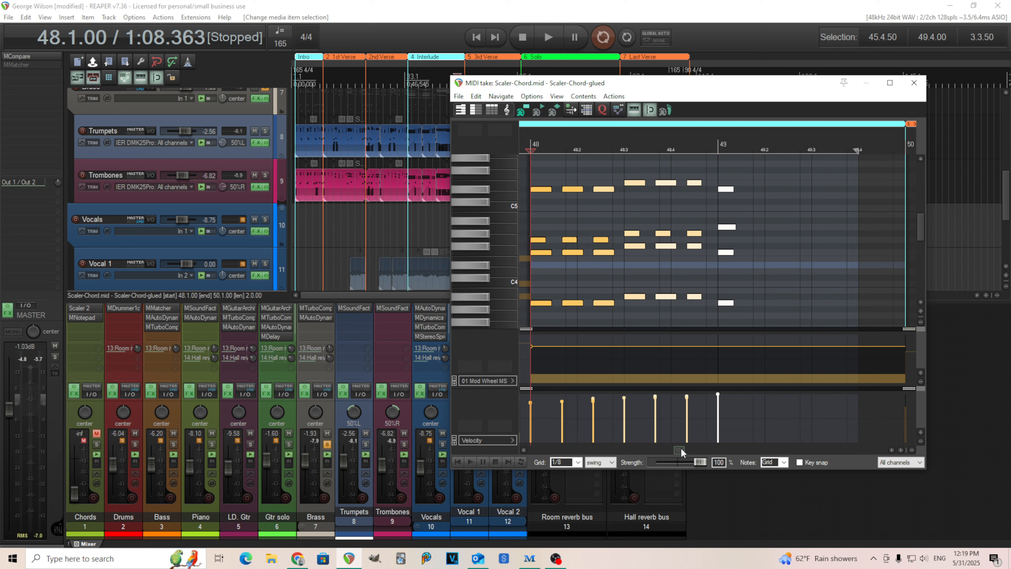
pyautogui.moveTo(923, 231)
pyautogui.mouseDown()
pyautogui.moveTo(920, 278)
pyautogui.moveTo(917, 231)
pyautogui.mouseUp()
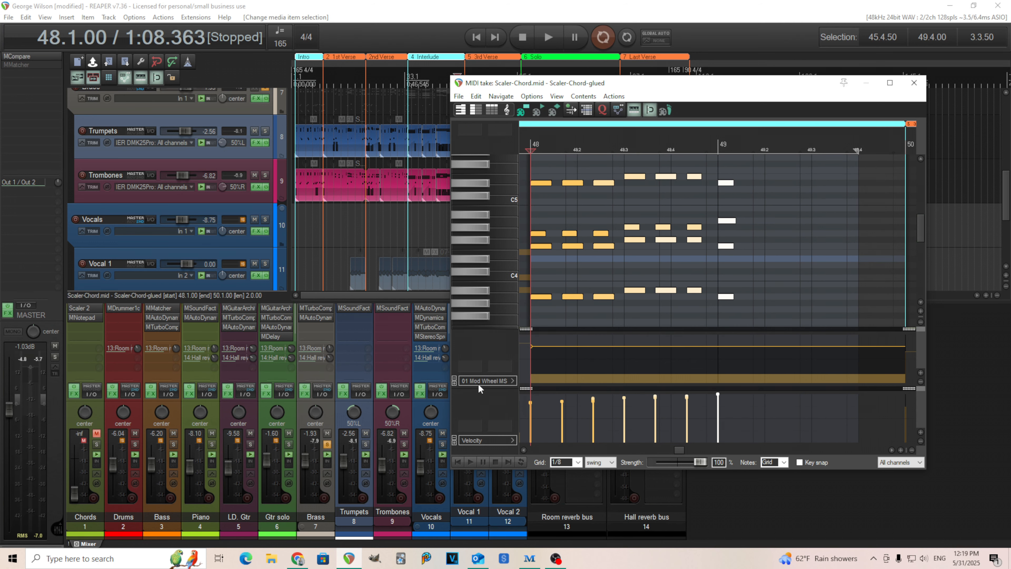
pyautogui.click(547, 37)
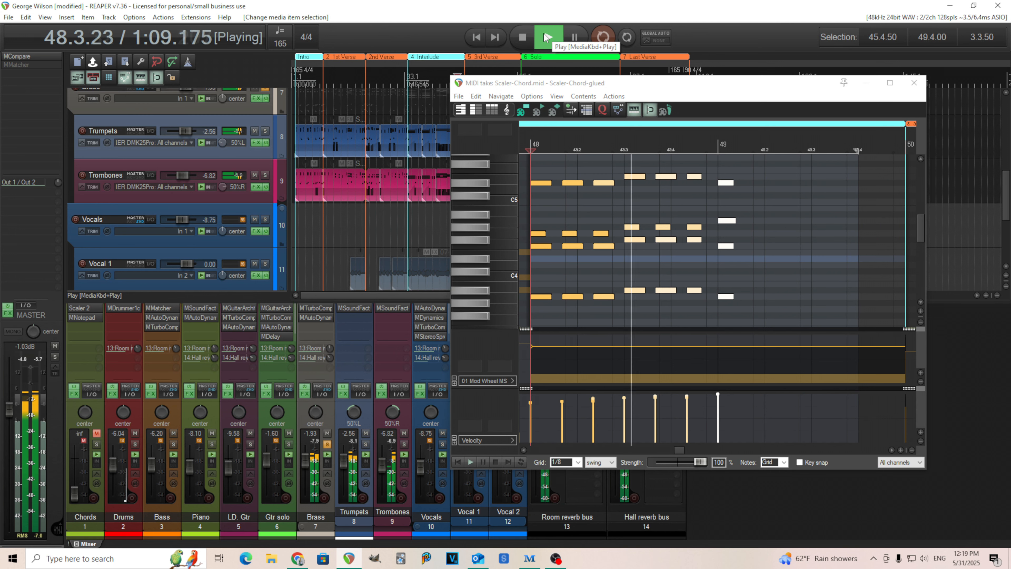
pyautogui.click(523, 37)
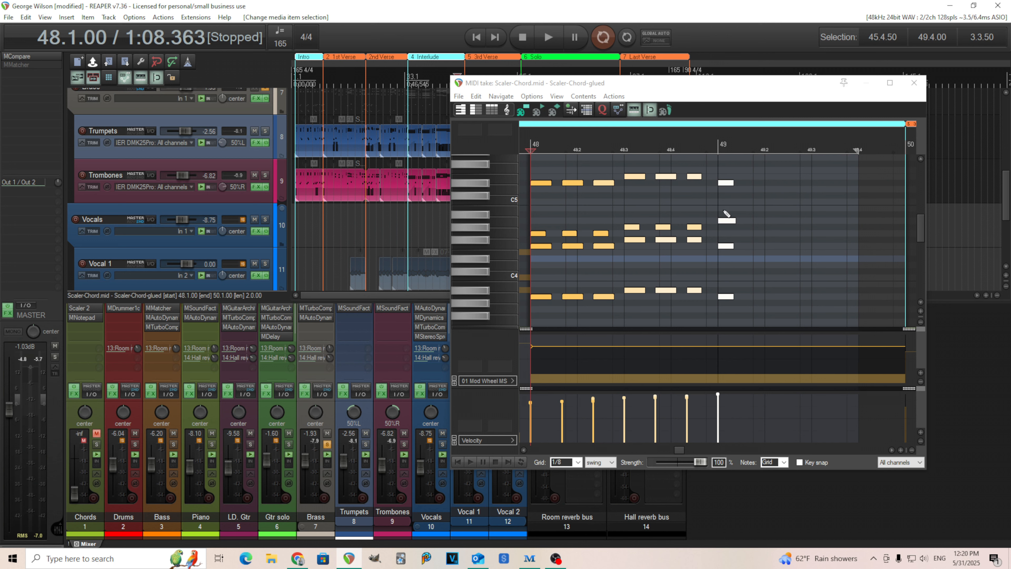
# Step: Examine the Trumpets chord at bar 49 and the chords leading up to it, and close the MIDI editor
pyautogui.click(734, 222)
pyautogui.scroll(5, 735, 223)
pyautogui.scroll(3, 734, 223)
pyautogui.scroll(-7, 744, 250)
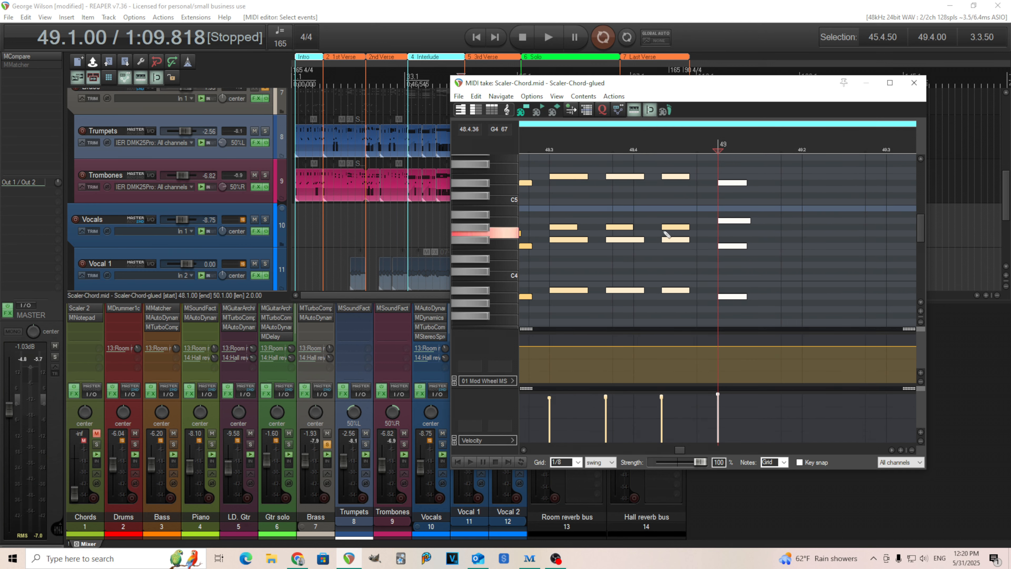
pyautogui.scroll(-5, 655, 265)
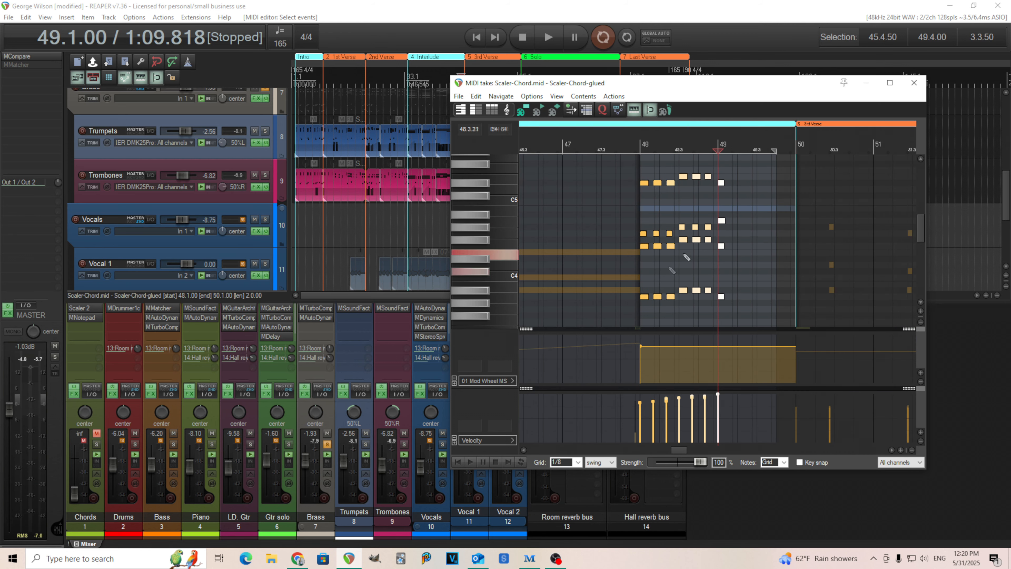
pyautogui.click(914, 84)
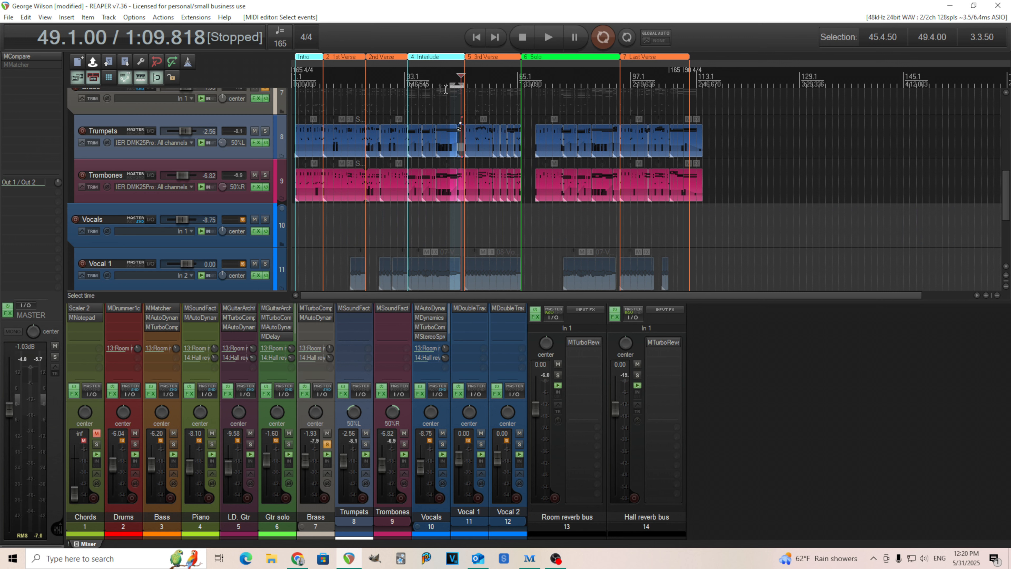
# Step: Play the soloed brass from the start of the Interlude at bar 34, and restart playback from bar 33
pyautogui.click(407, 75)
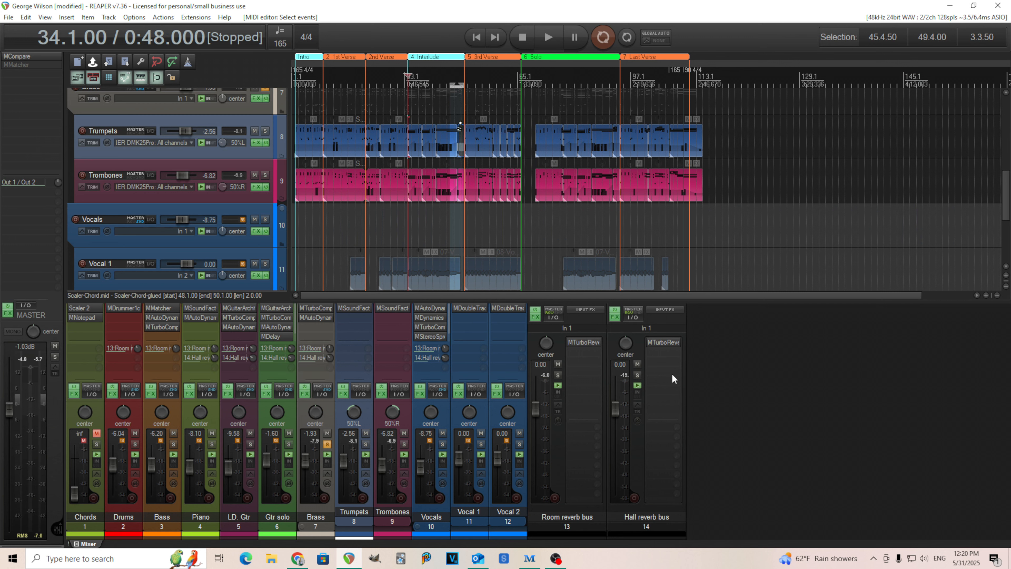
pyautogui.press('space')
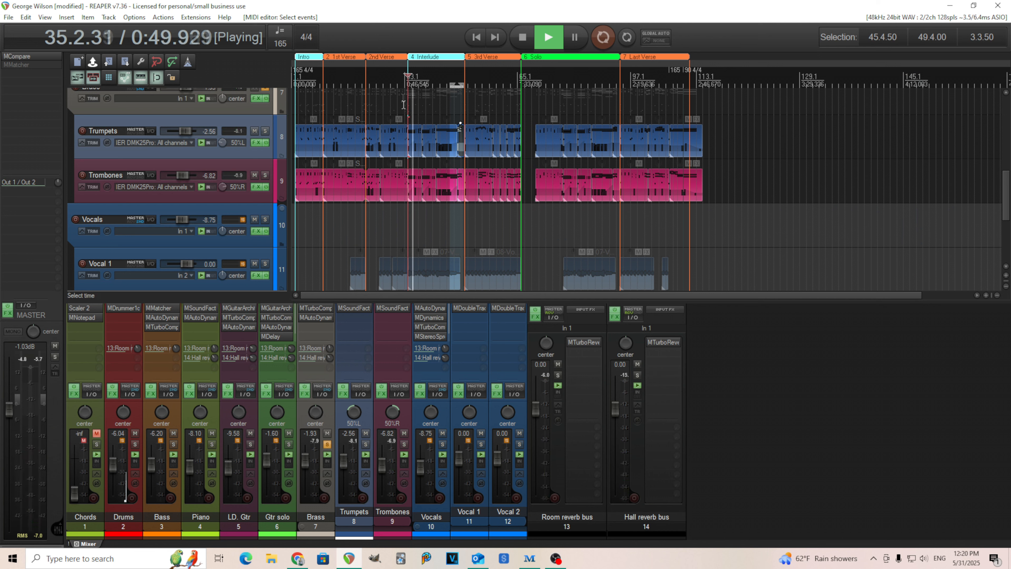
pyautogui.click(404, 78)
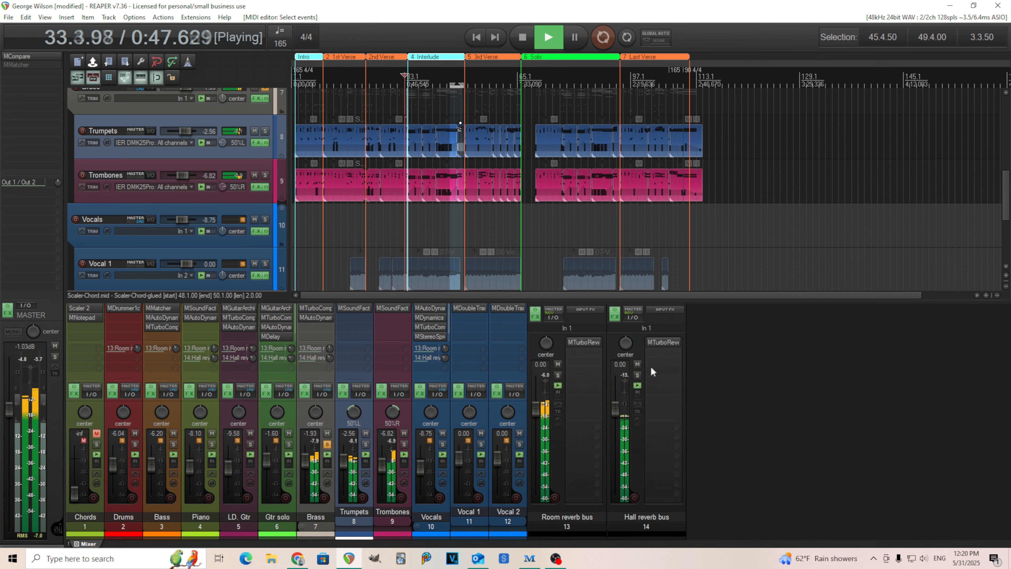
# Step: Compare the playing brass without reverb and with it by muting and unmuting the Hall and Room reverb buses, and stop playback
pyautogui.click(637, 365)
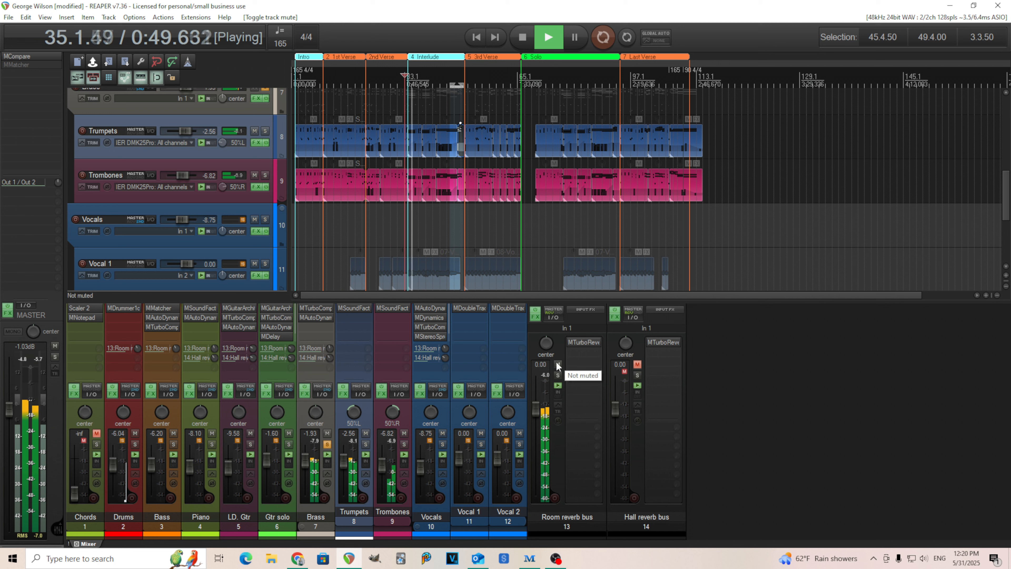
pyautogui.click(558, 364)
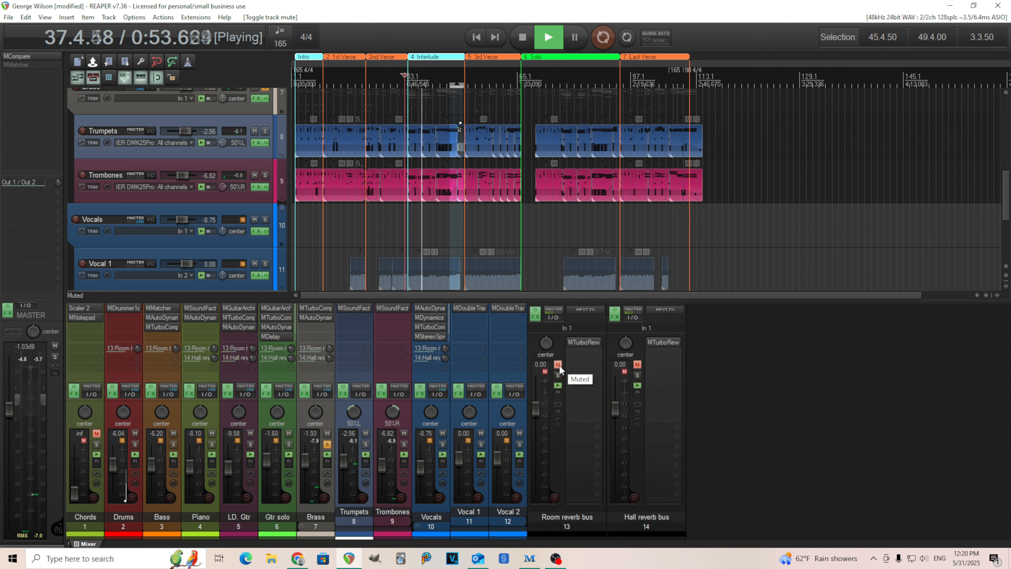
pyautogui.click(558, 364)
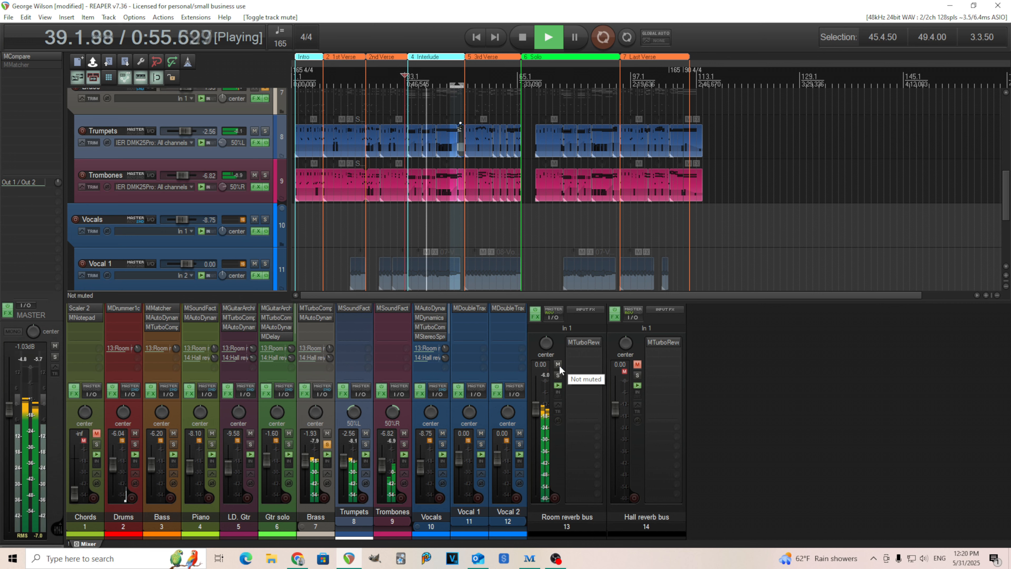
pyautogui.click(637, 365)
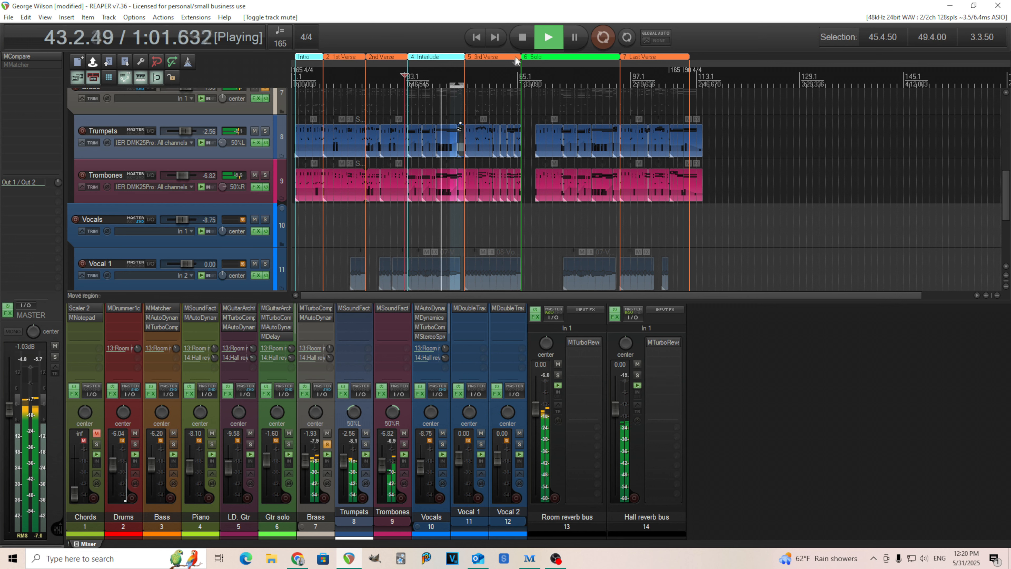
pyautogui.click(522, 37)
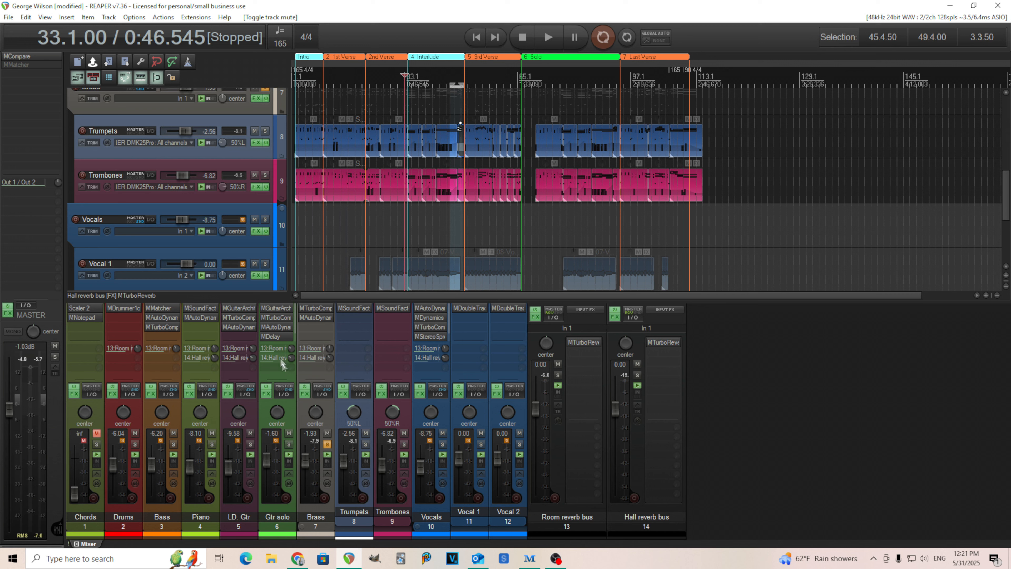
# Step: View the controls of the Brass track's send to the Room reverb bus, close them, and unsolo the Brass track
pyautogui.click(313, 348)
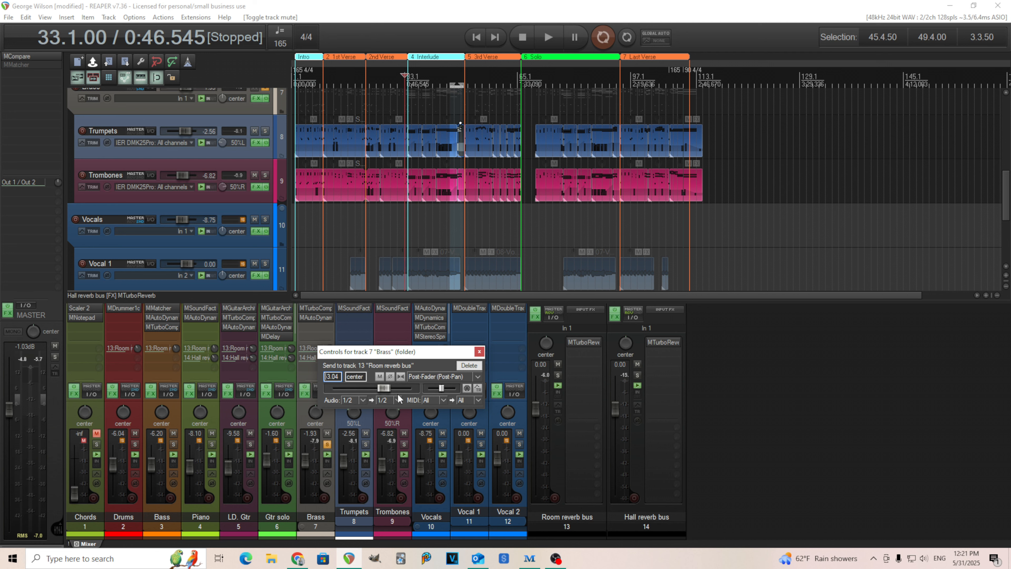
pyautogui.click(479, 352)
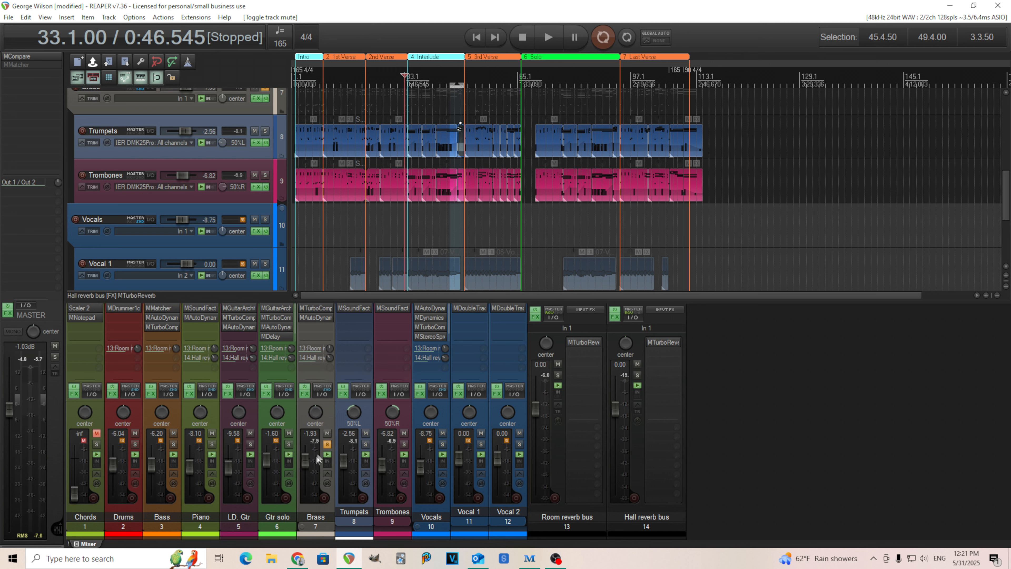
pyautogui.click(326, 447)
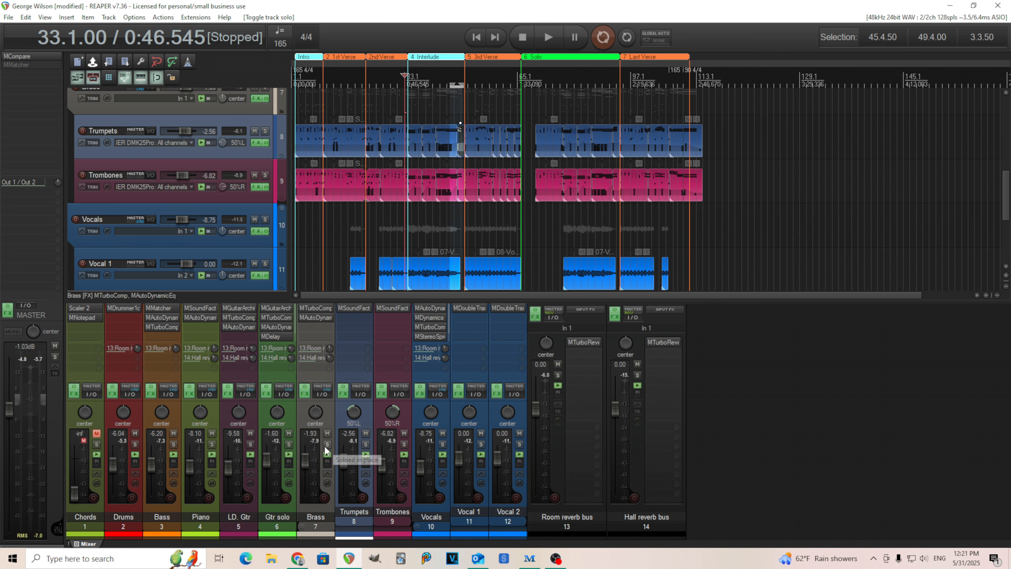